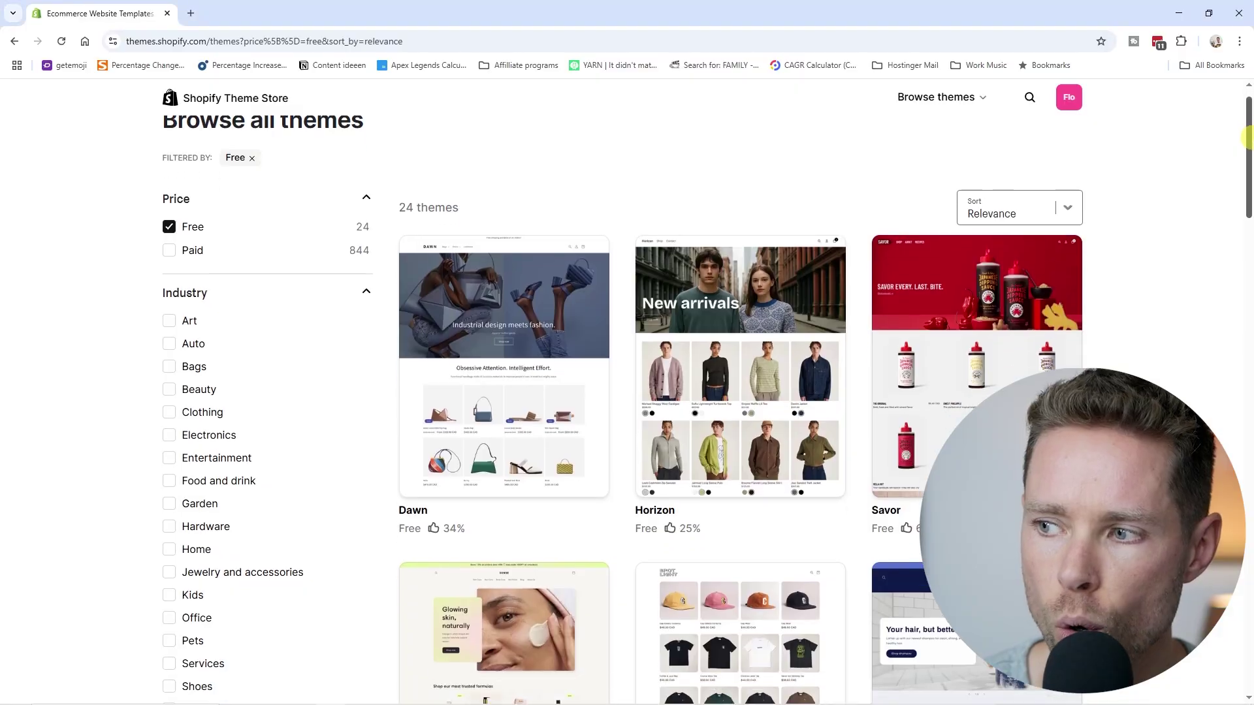
Step: Scroll down the relevance-sorted grid of free themes
drag(1247, 137, 1248, 385)
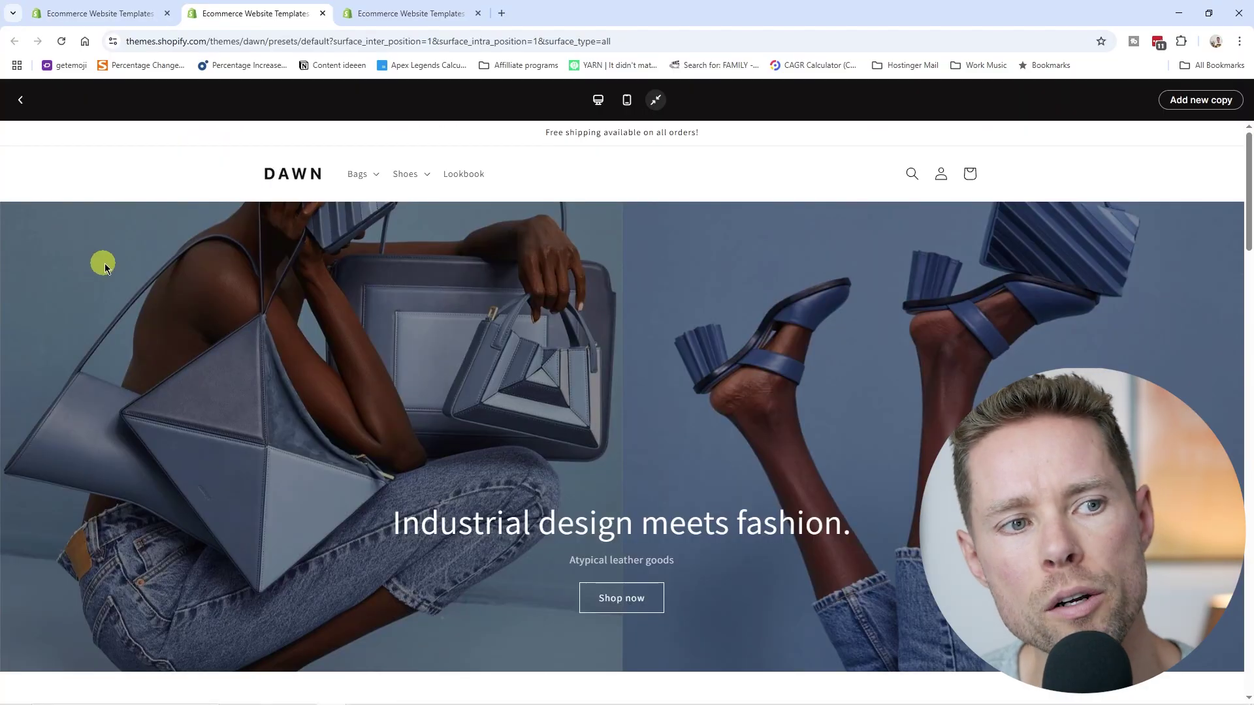
Step: Scroll through the Horizon and Dawn preview home pages to compare them
key(ctrl+Tab)
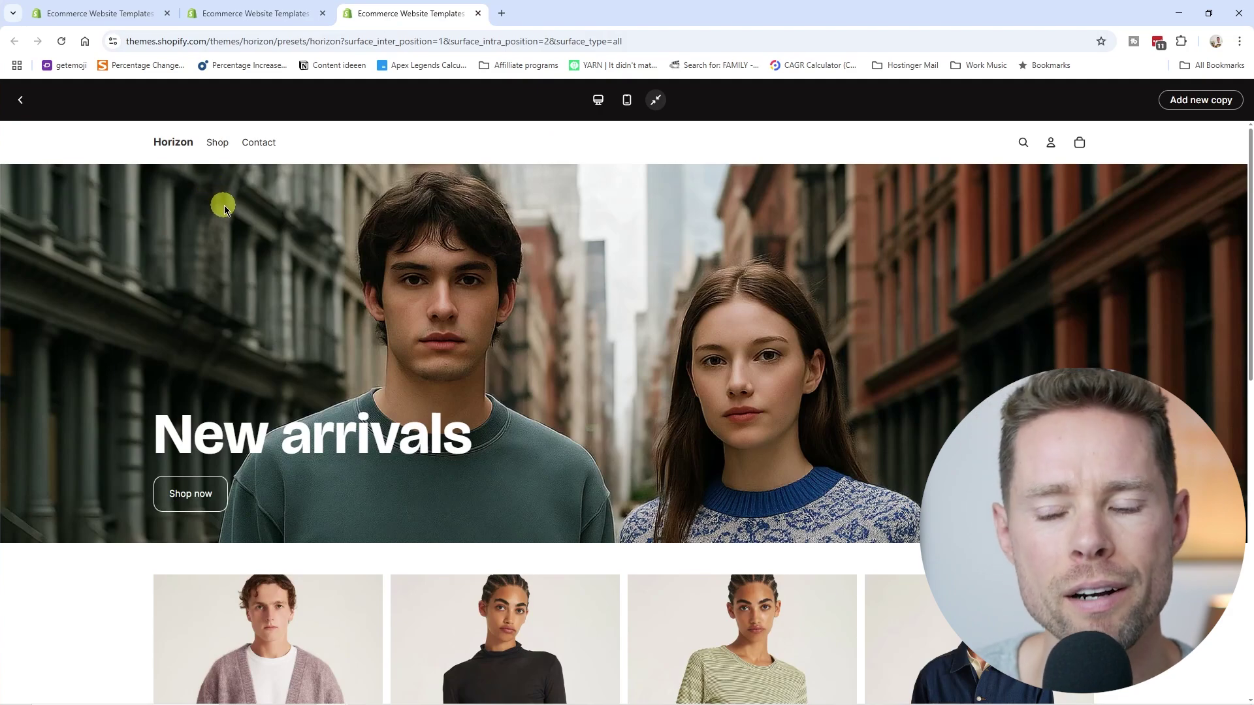
scroll(229, 320, down, 4)
scroll(229, 320, down, 2)
scroll(229, 320, up, 6)
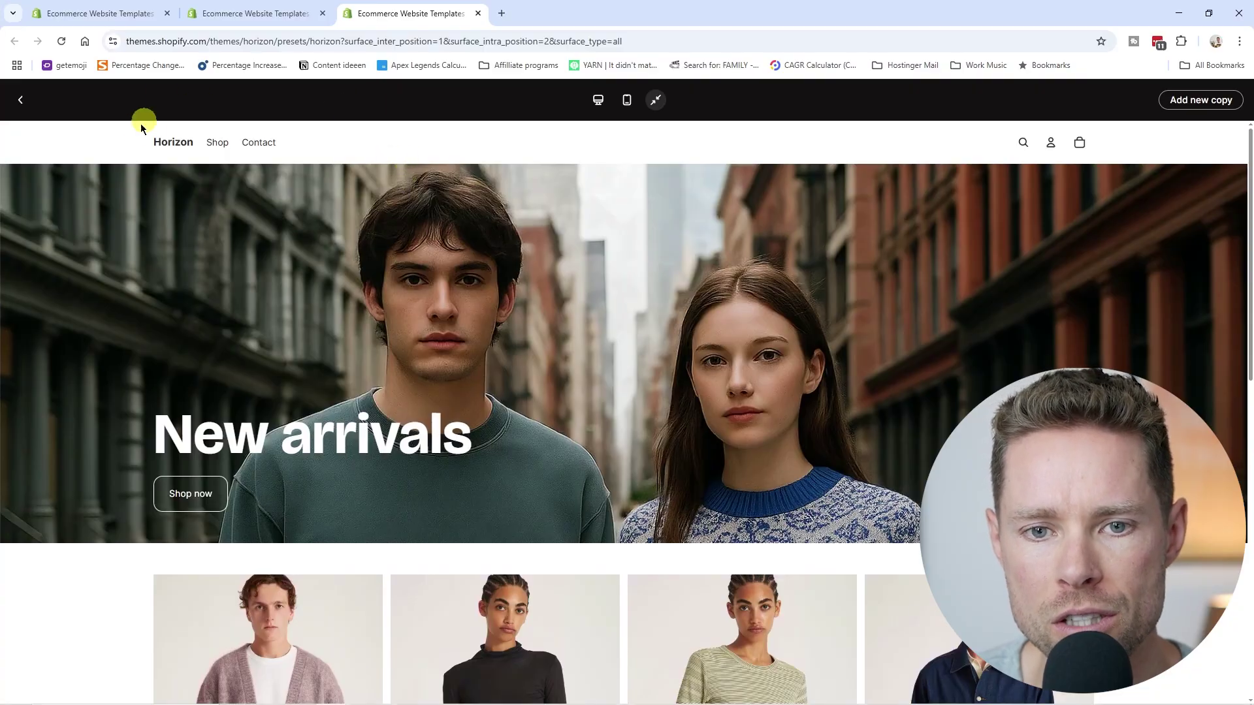
scroll(267, 320, down, 12)
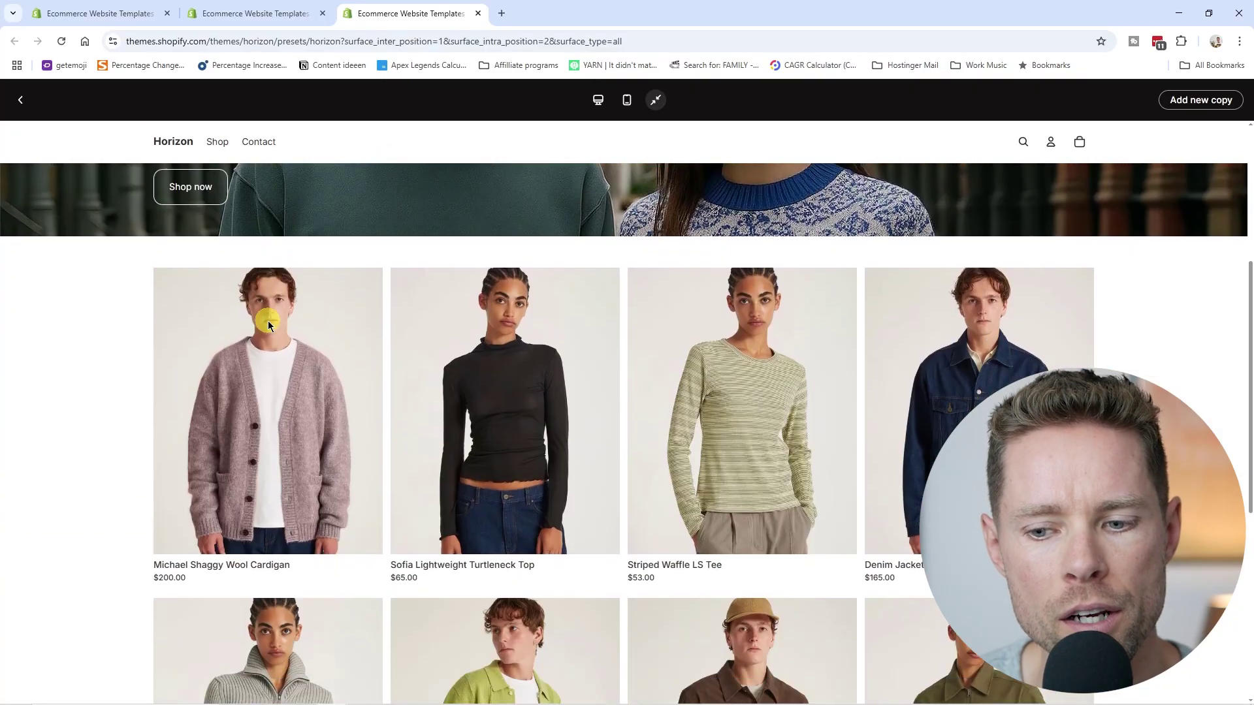
scroll(268, 316, up, 7)
scroll(274, 337, up, 4)
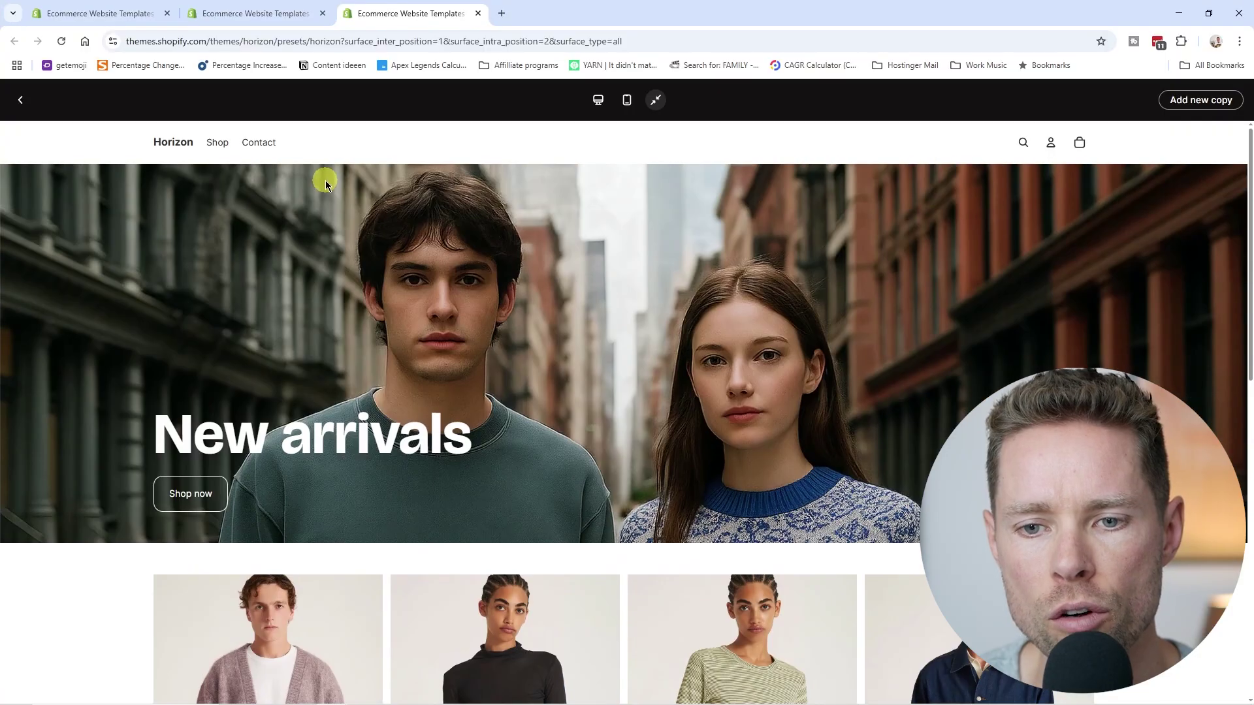
click(279, 14)
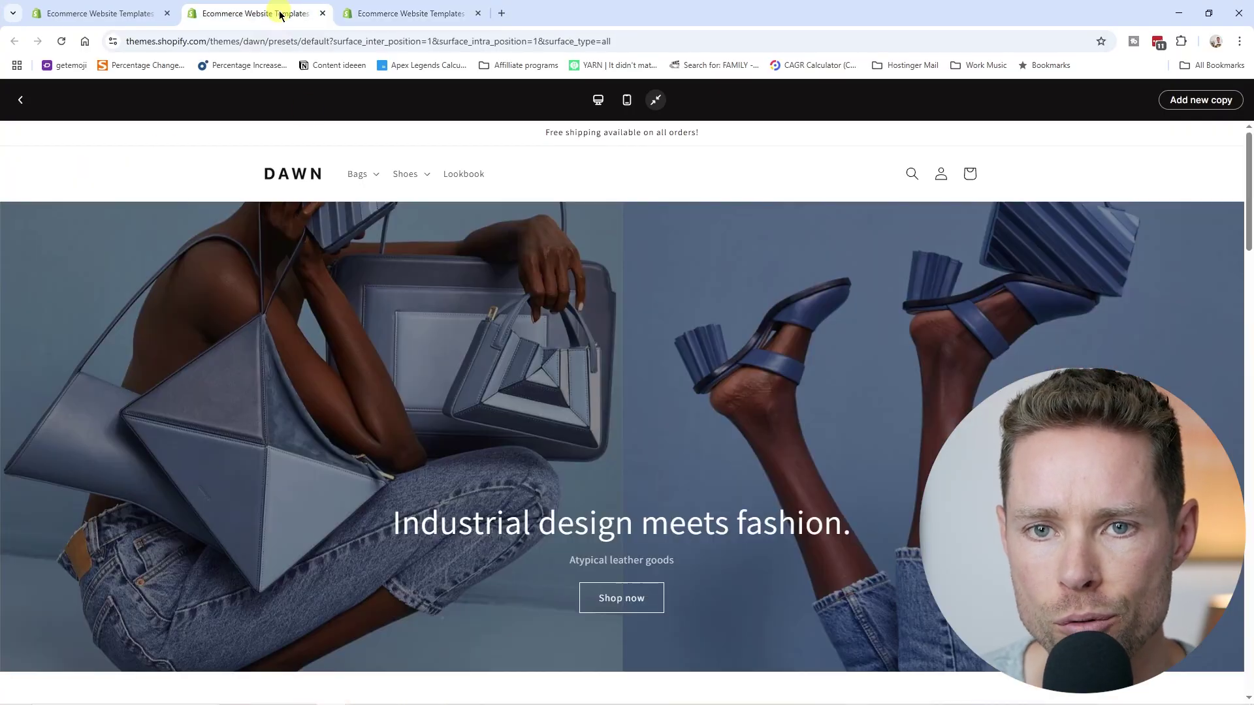
scroll(278, 280, down, 14)
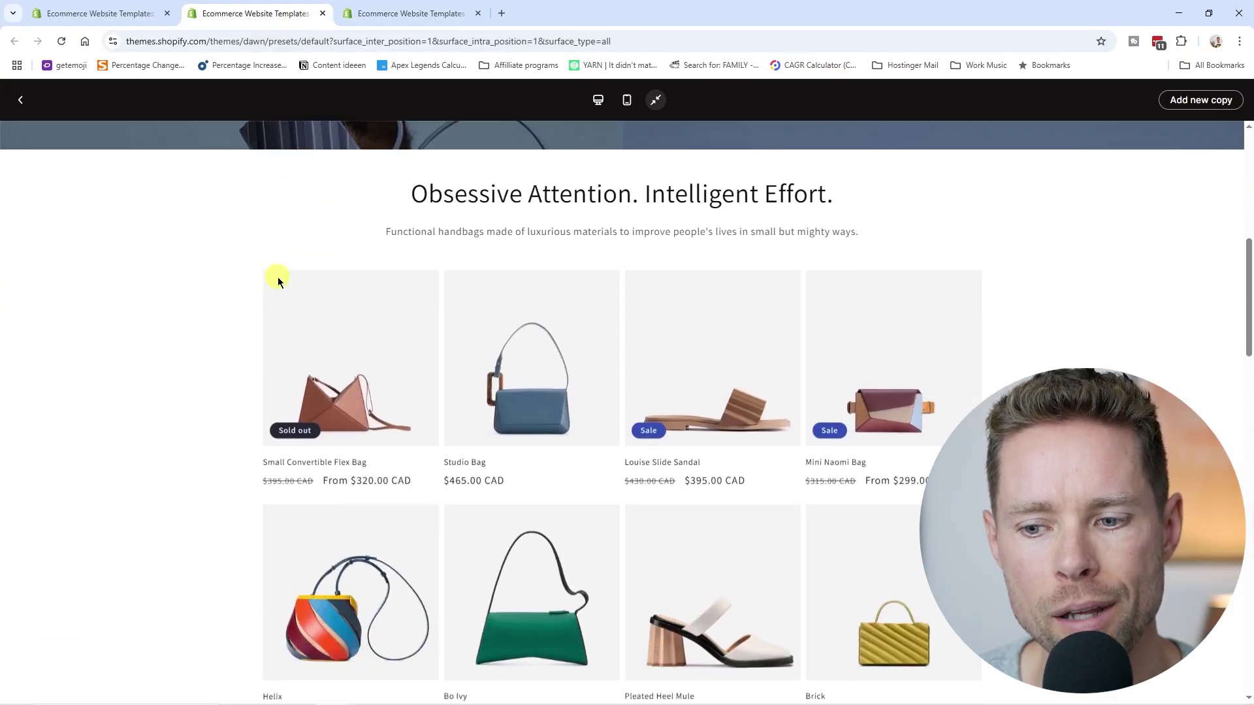
scroll(277, 277, down, 8)
Step: Open Horizon's Michael Shaggy Wool Cardigan product page and scroll down it
key(ctrl+Tab)
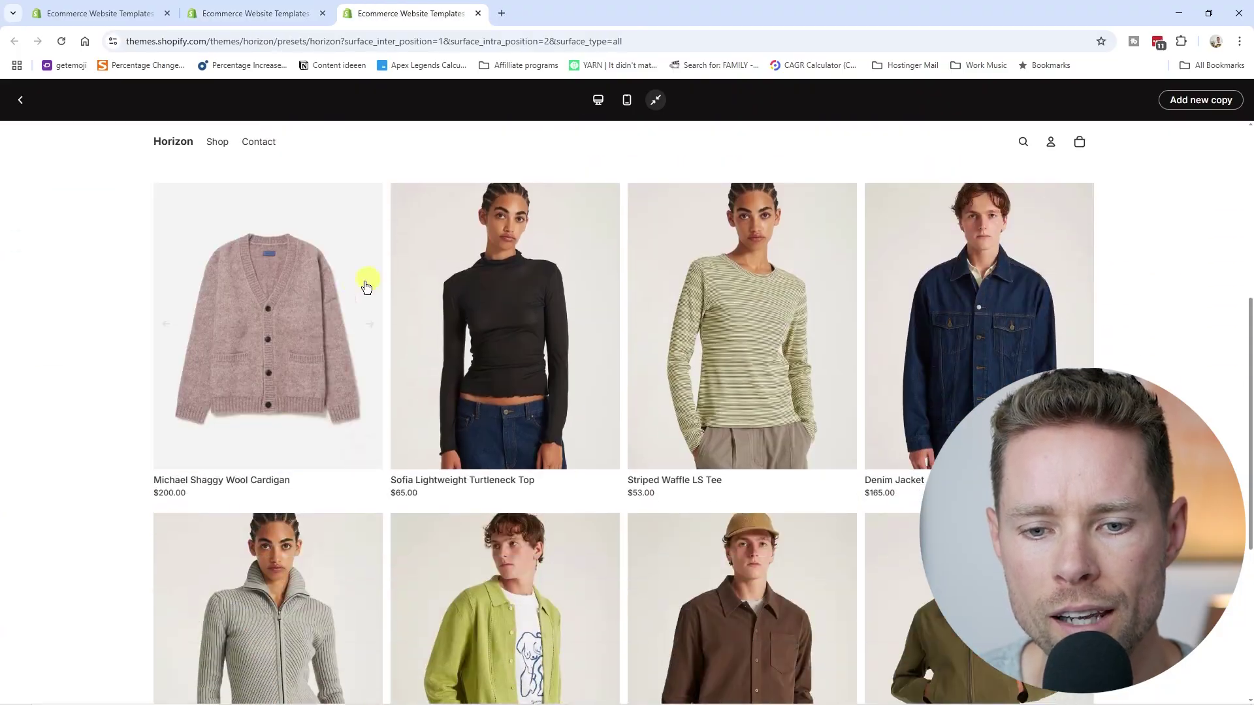
click(281, 339)
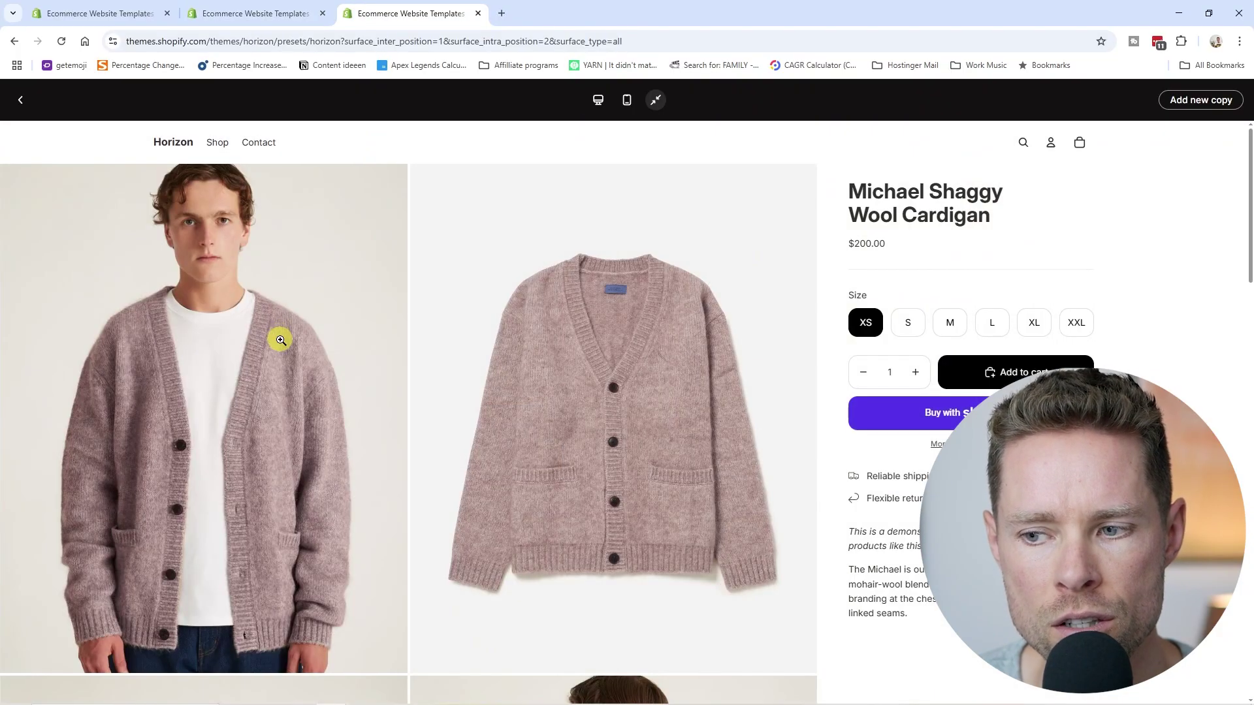
scroll(280, 345, down, 4)
scroll(280, 345, down, 3)
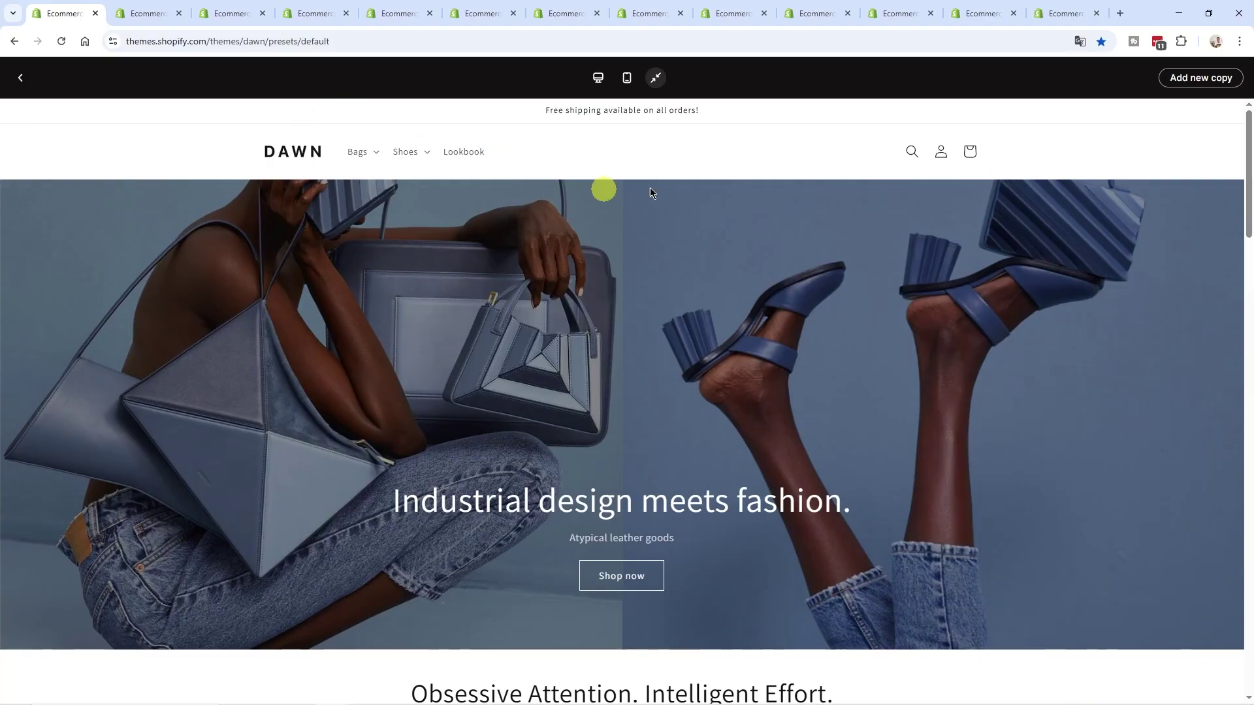
Step: Browse the Sense, Craft, Studio and Ride previews, expanding Dinnerware, Shop by Artist and EXPLORE menus
click(150, 13)
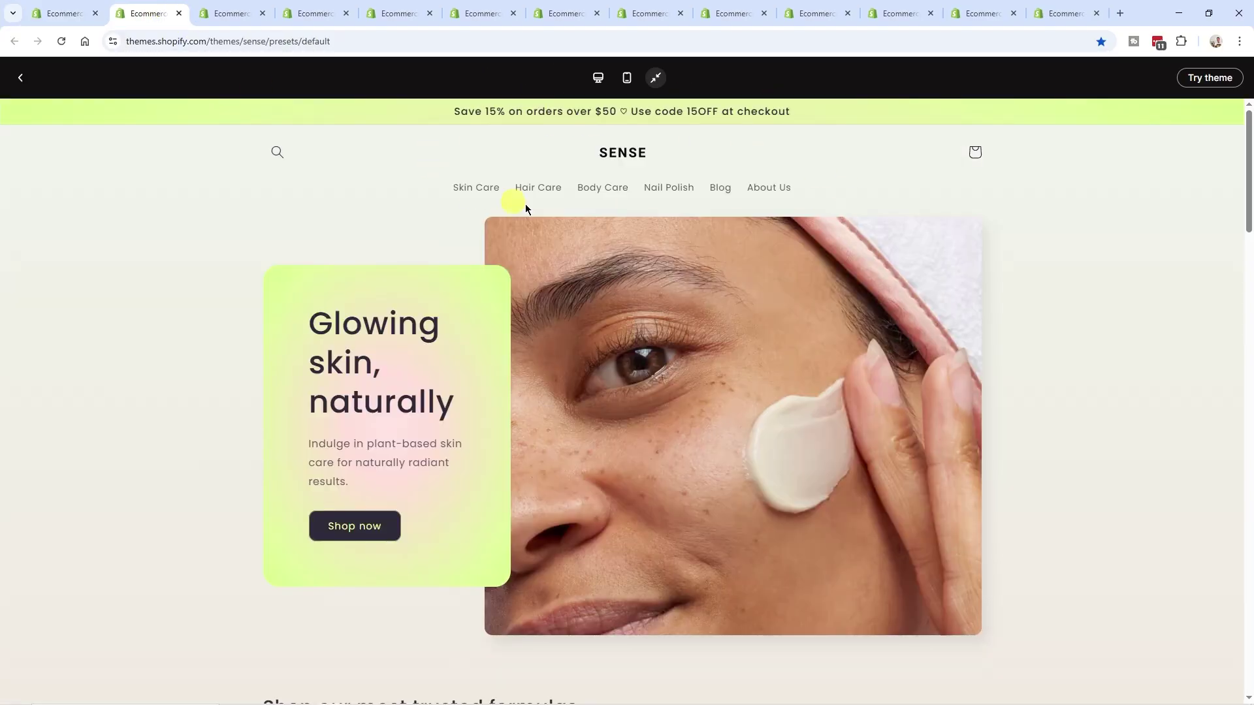
key(ctrl+Tab)
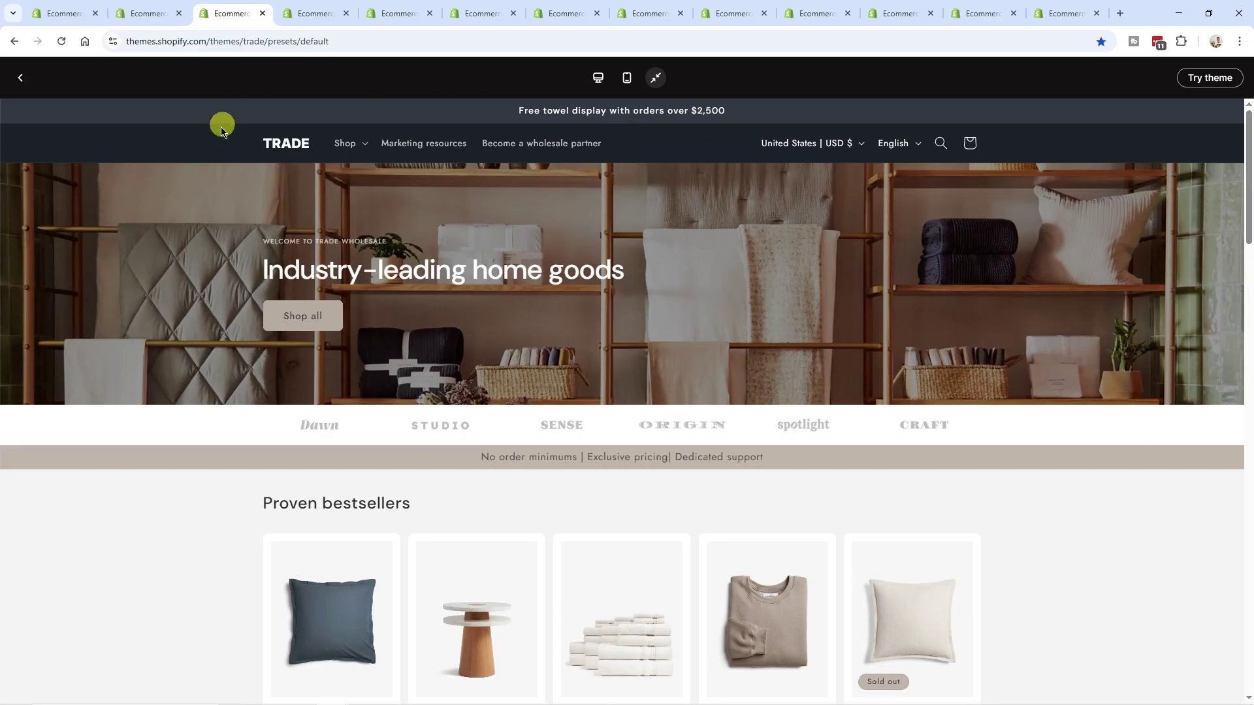
key(ctrl+Tab)
key(ctrl+Tab)
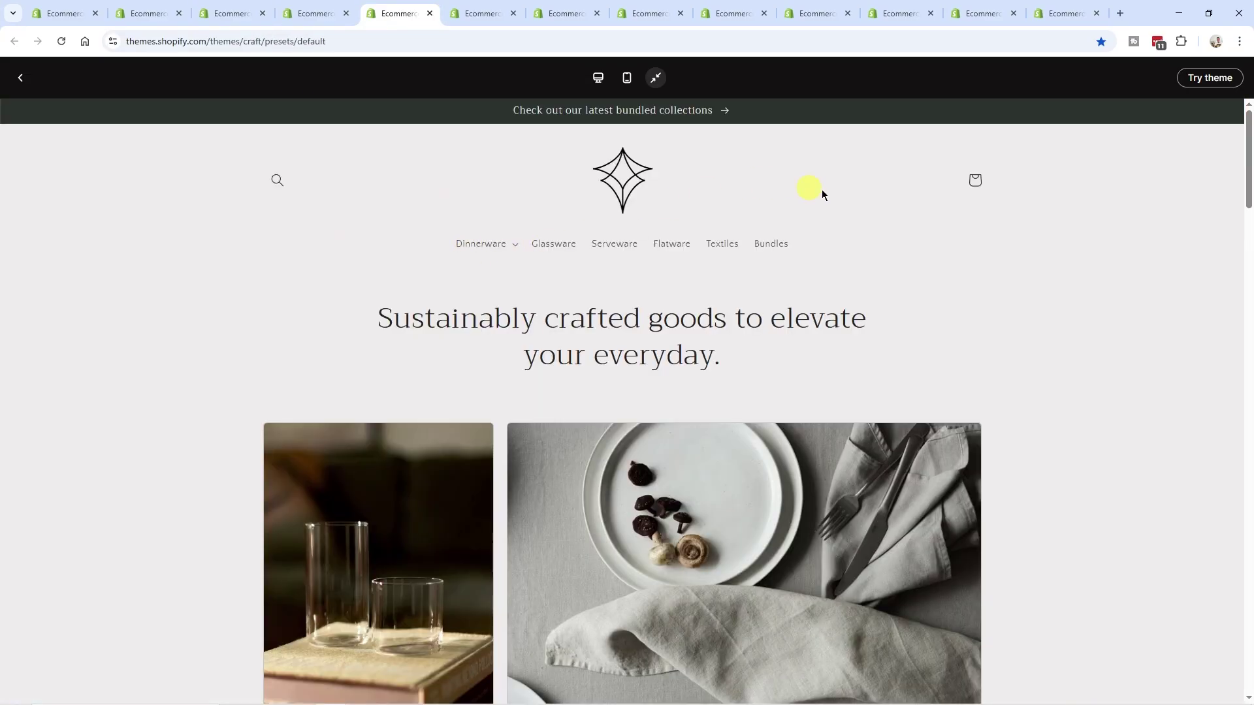
click(498, 248)
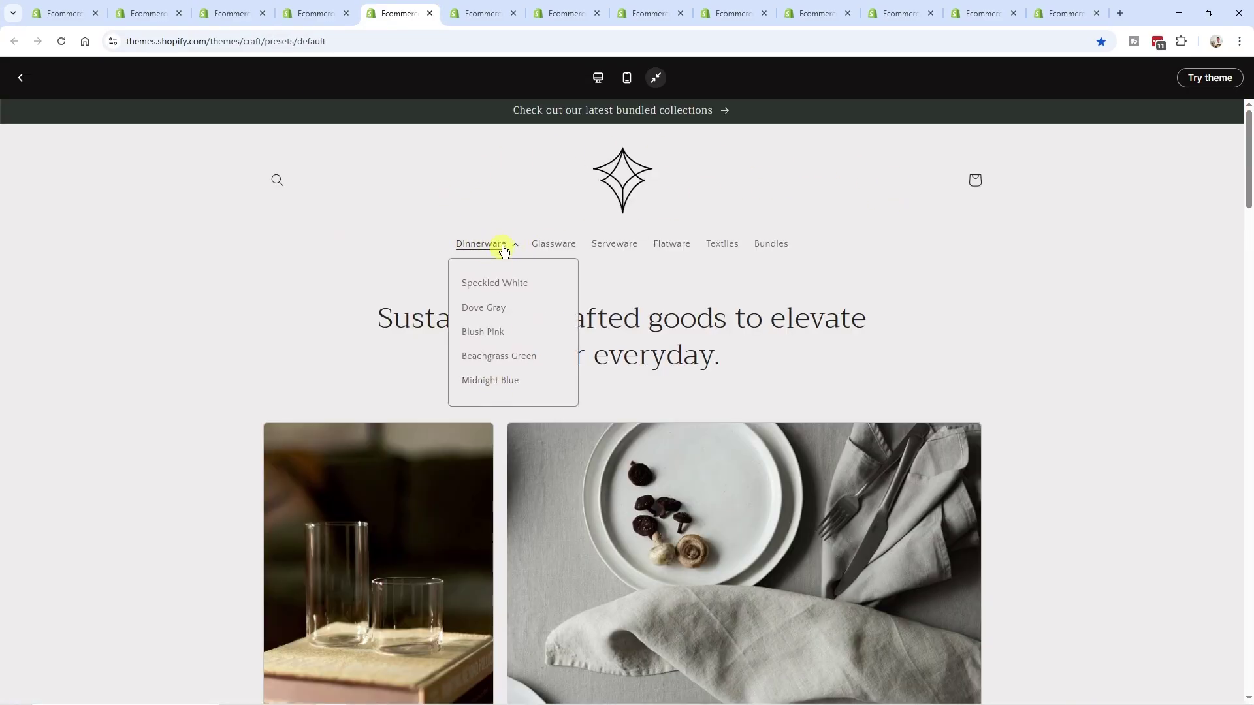
key(ctrl+Tab)
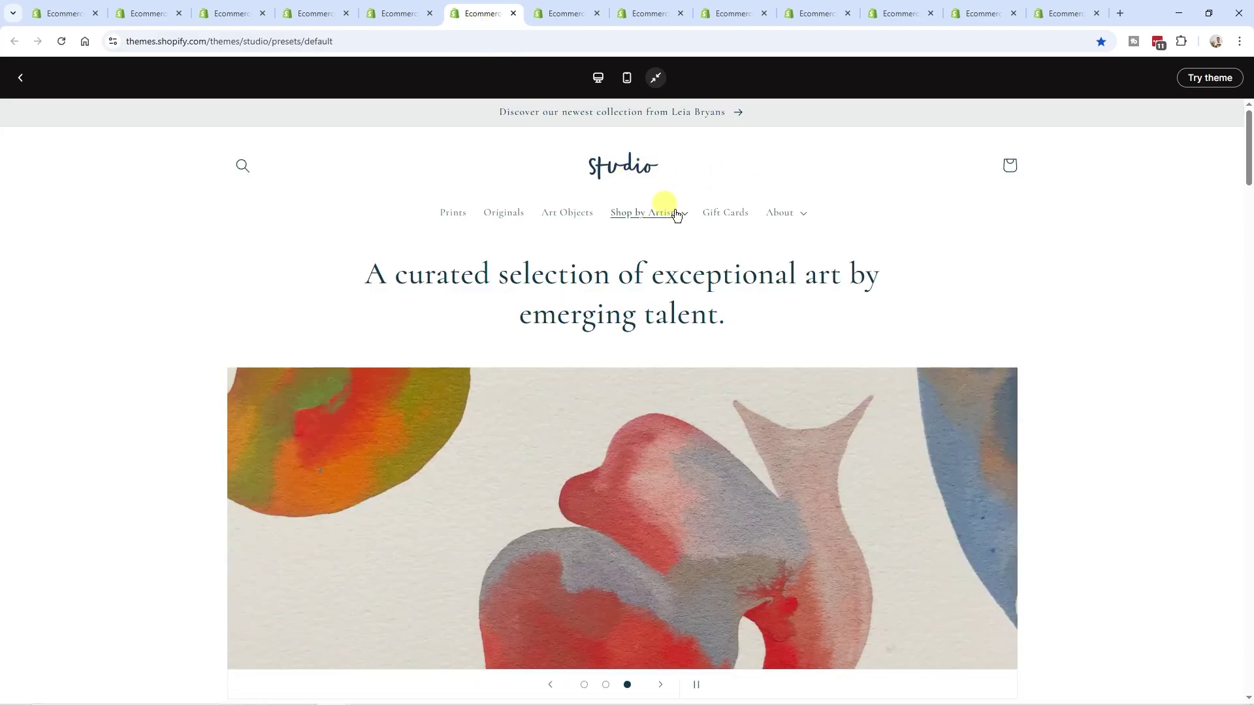
click(658, 207)
click(580, 14)
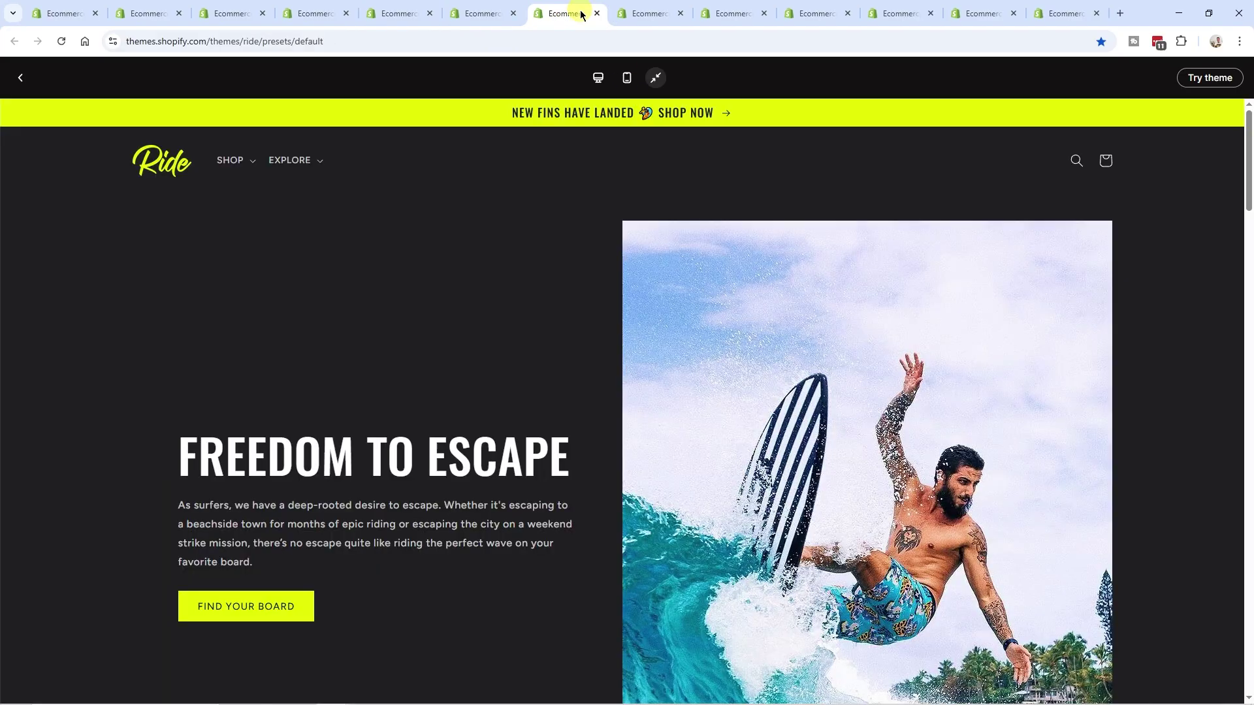
click(290, 160)
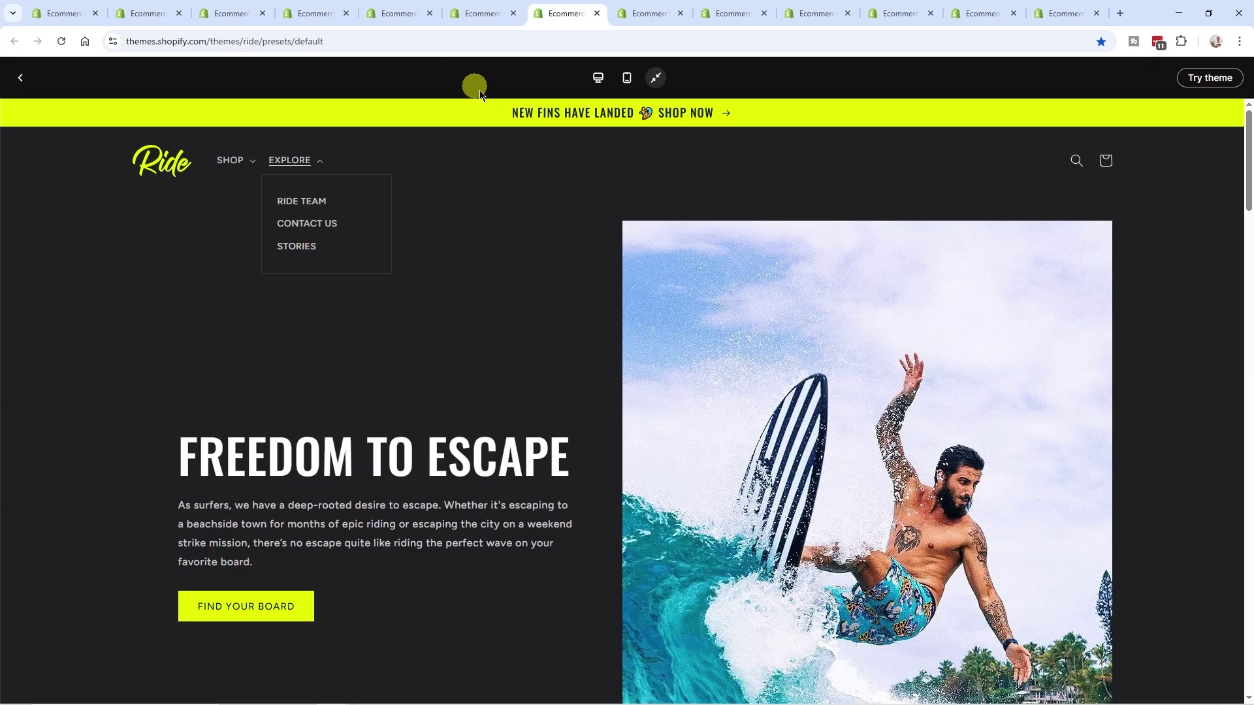
Step: Flip through the Taste, Origin, Publisher, Crave, Spotlight and Rise previews, returning to Trade
click(650, 14)
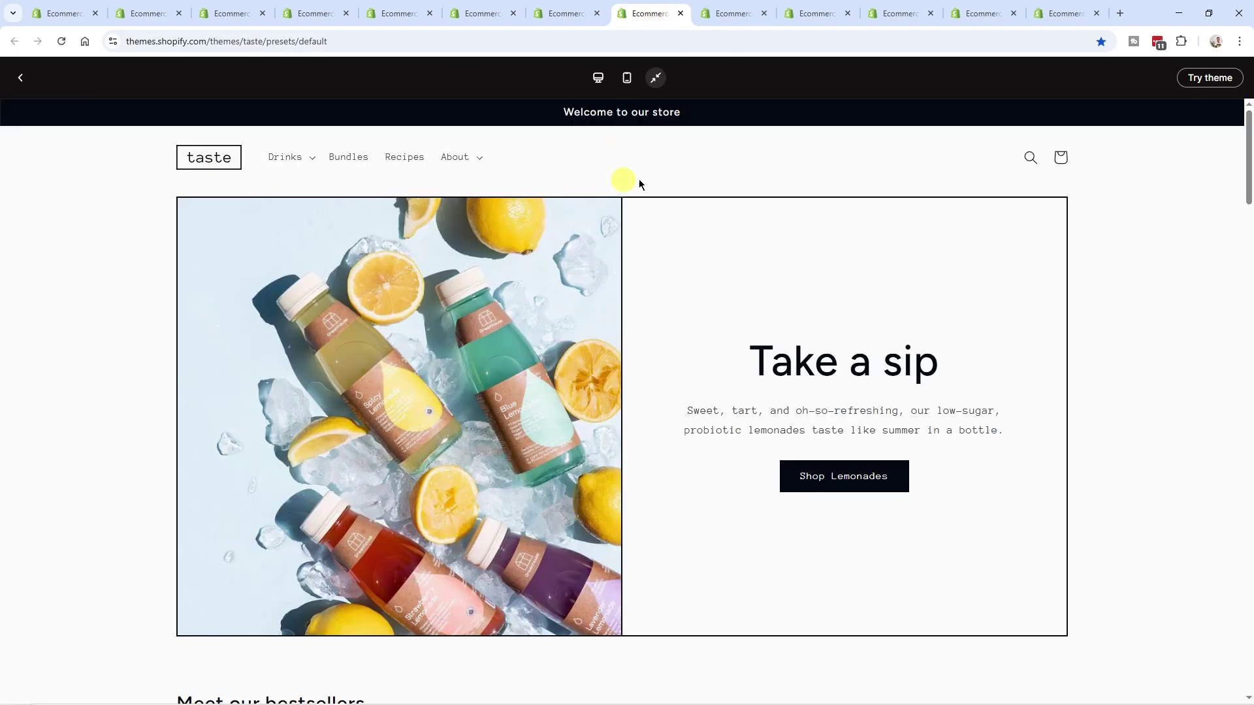
click(733, 13)
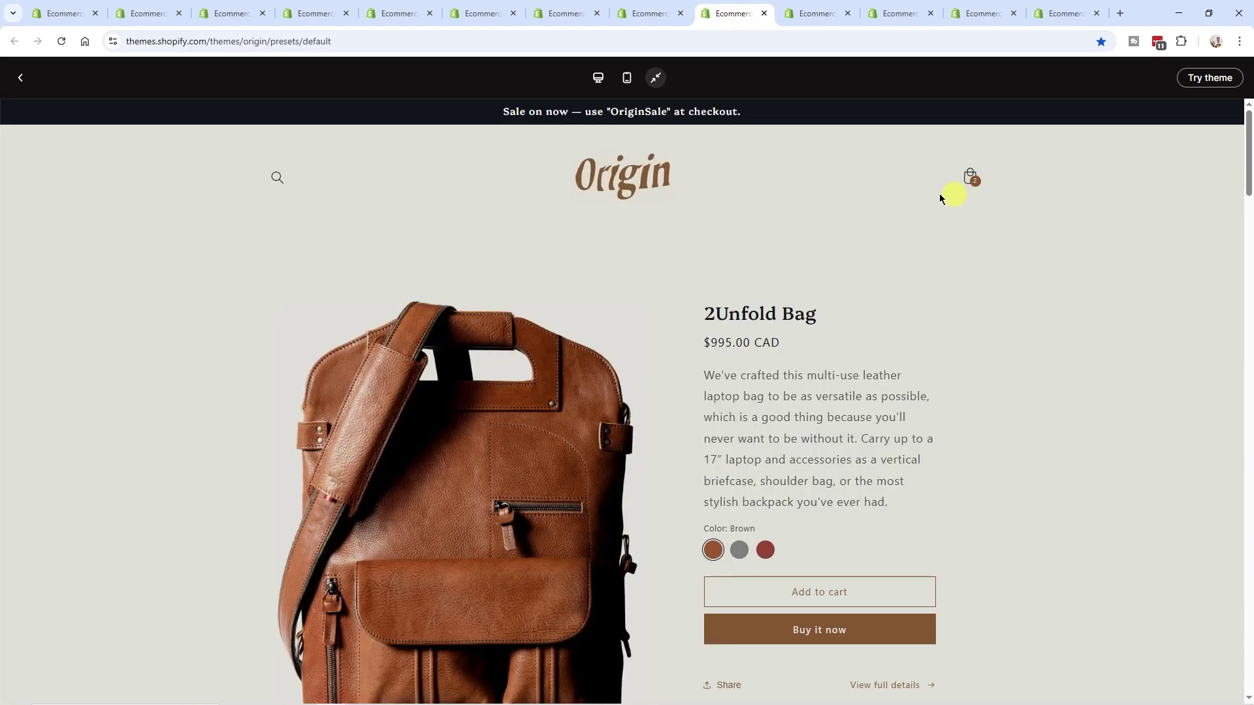
click(809, 20)
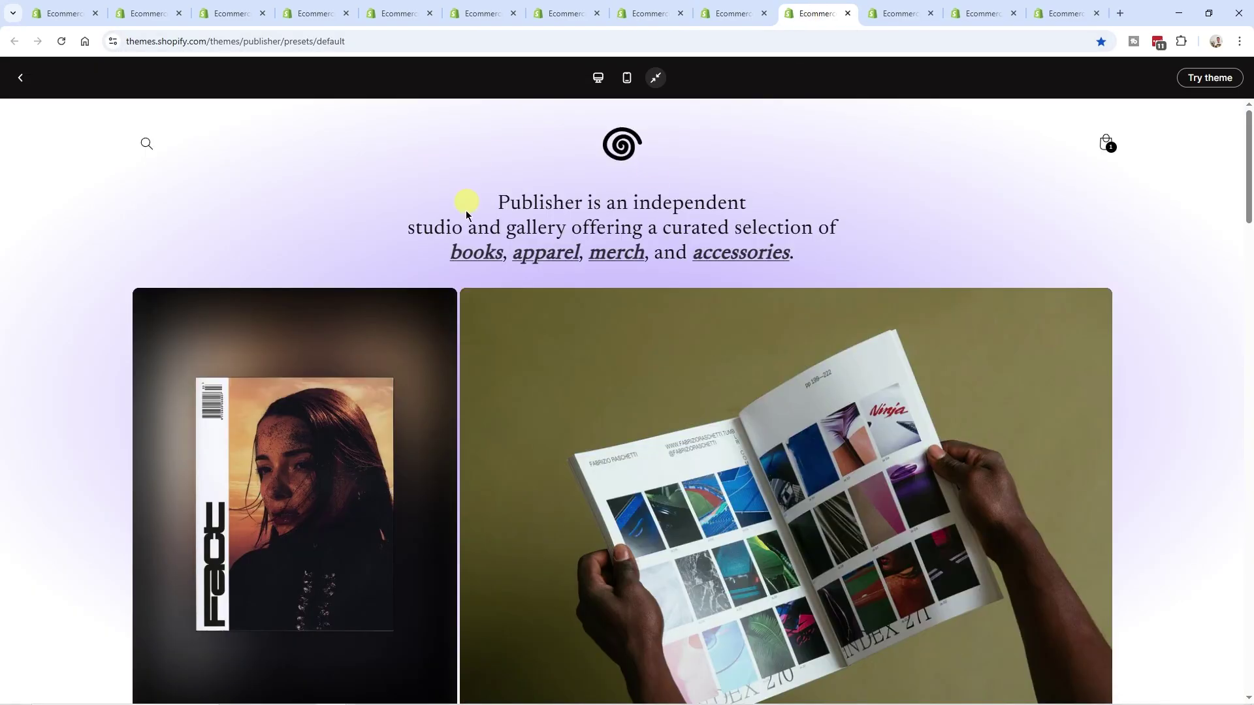
click(897, 13)
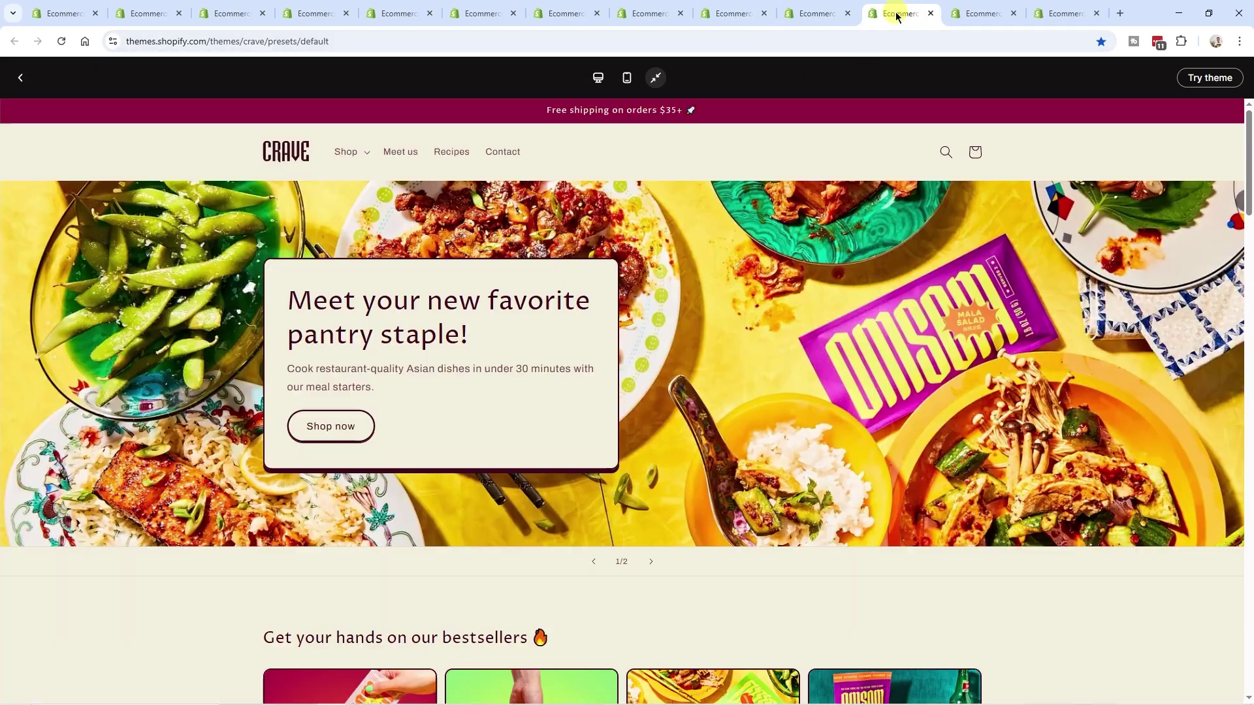
click(960, 24)
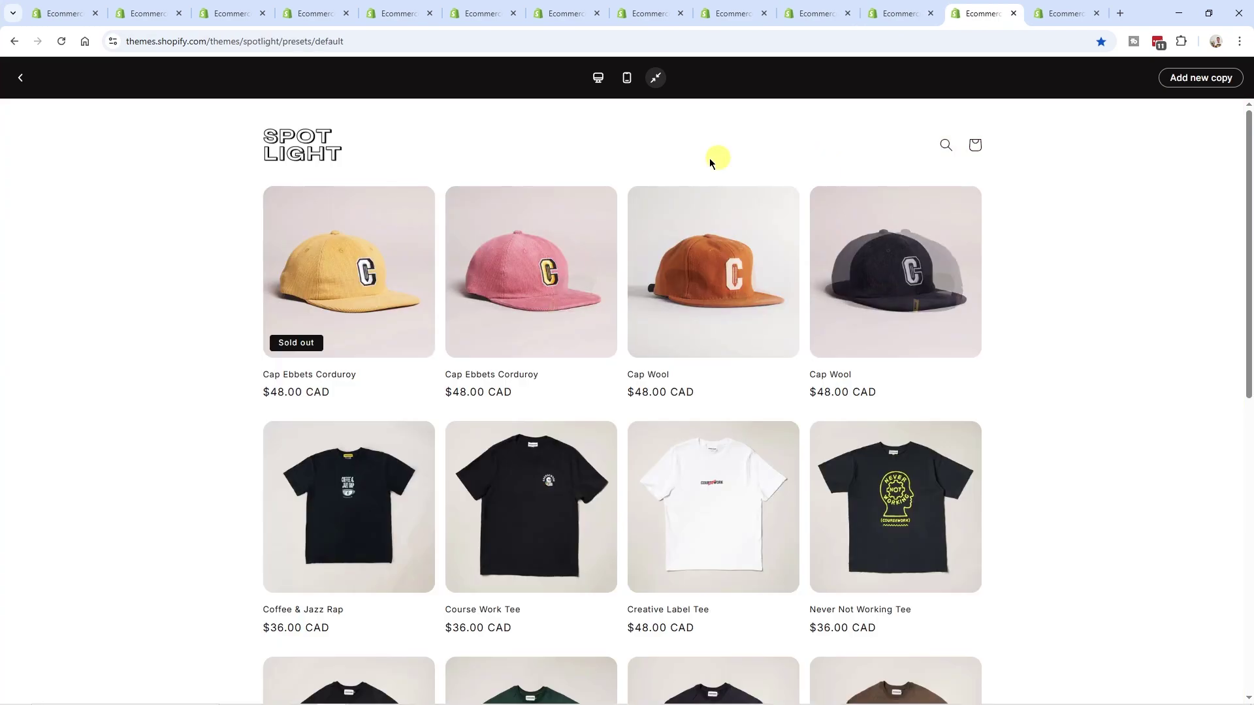
key(ctrl+Tab)
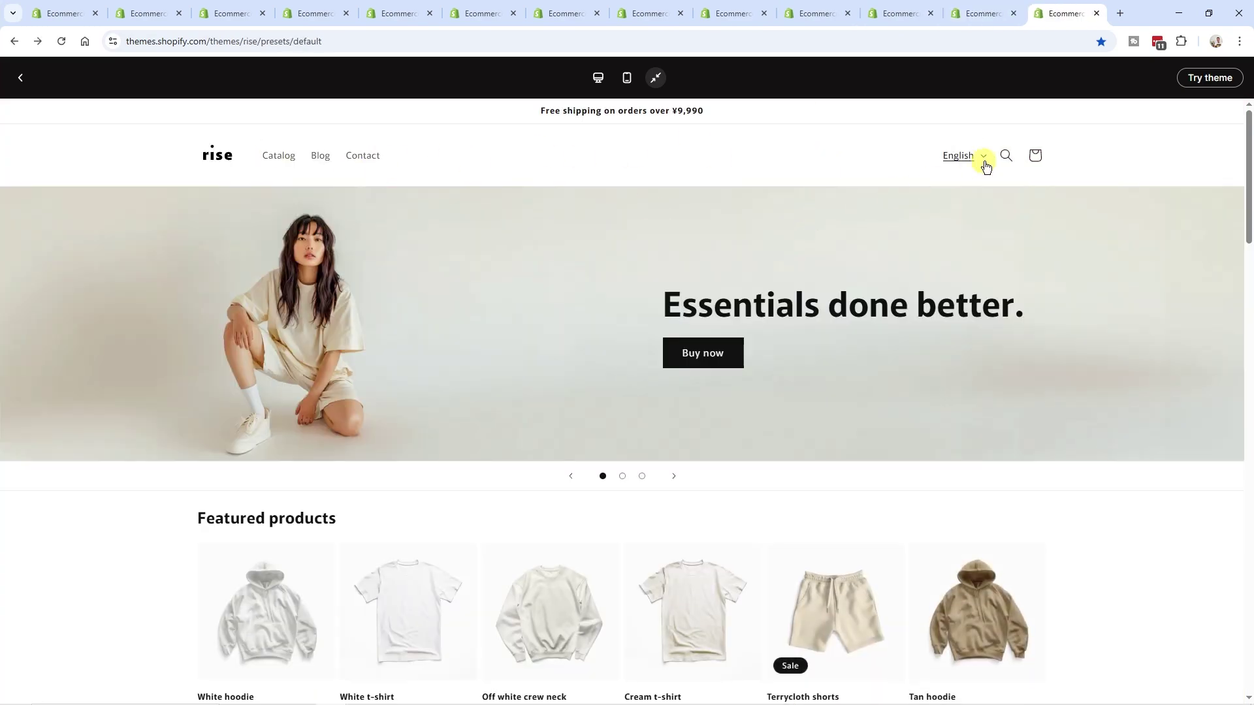
key(ctrl+3)
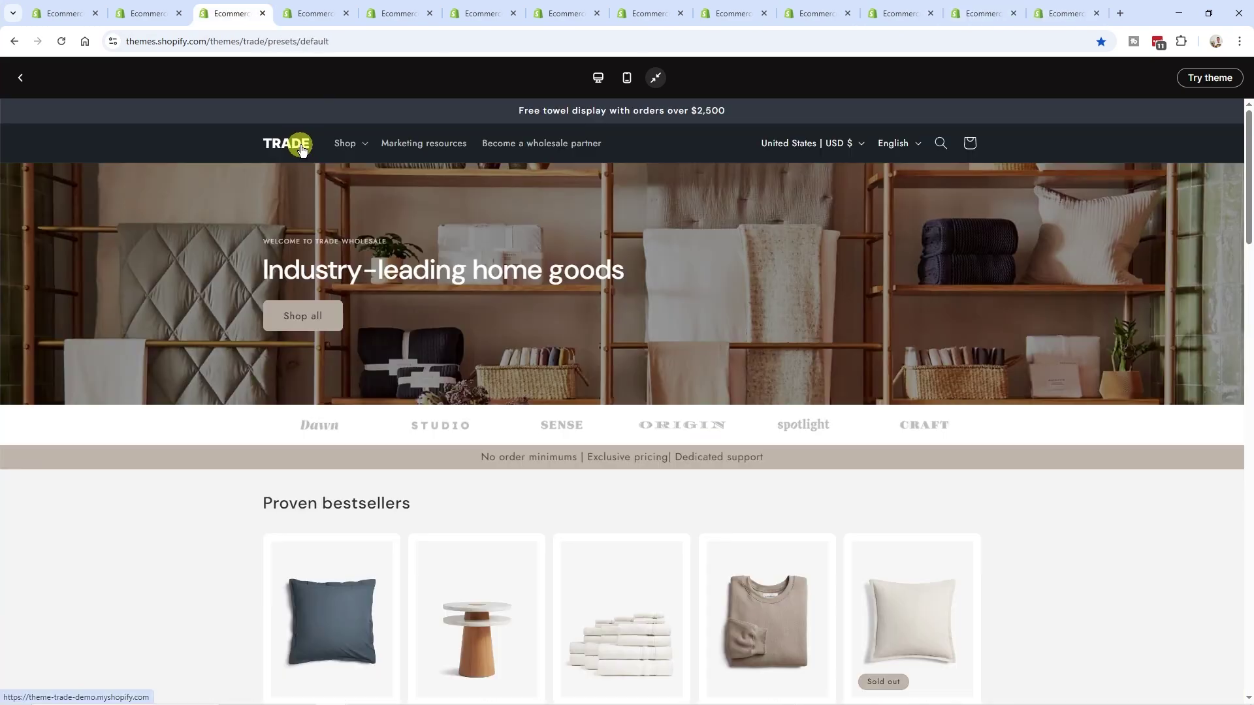
Step: Open and close Trade's Shop mega-menu, then select its free towel display announcement
click(357, 153)
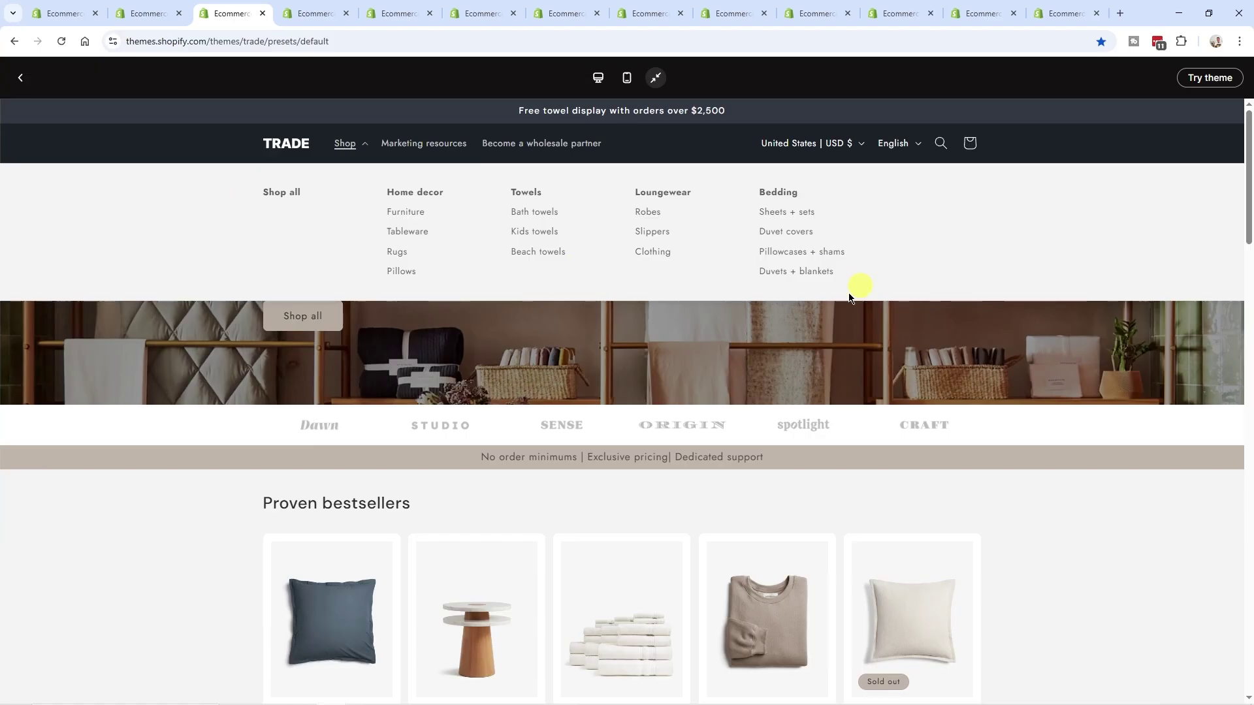
key(ctrl+Tab)
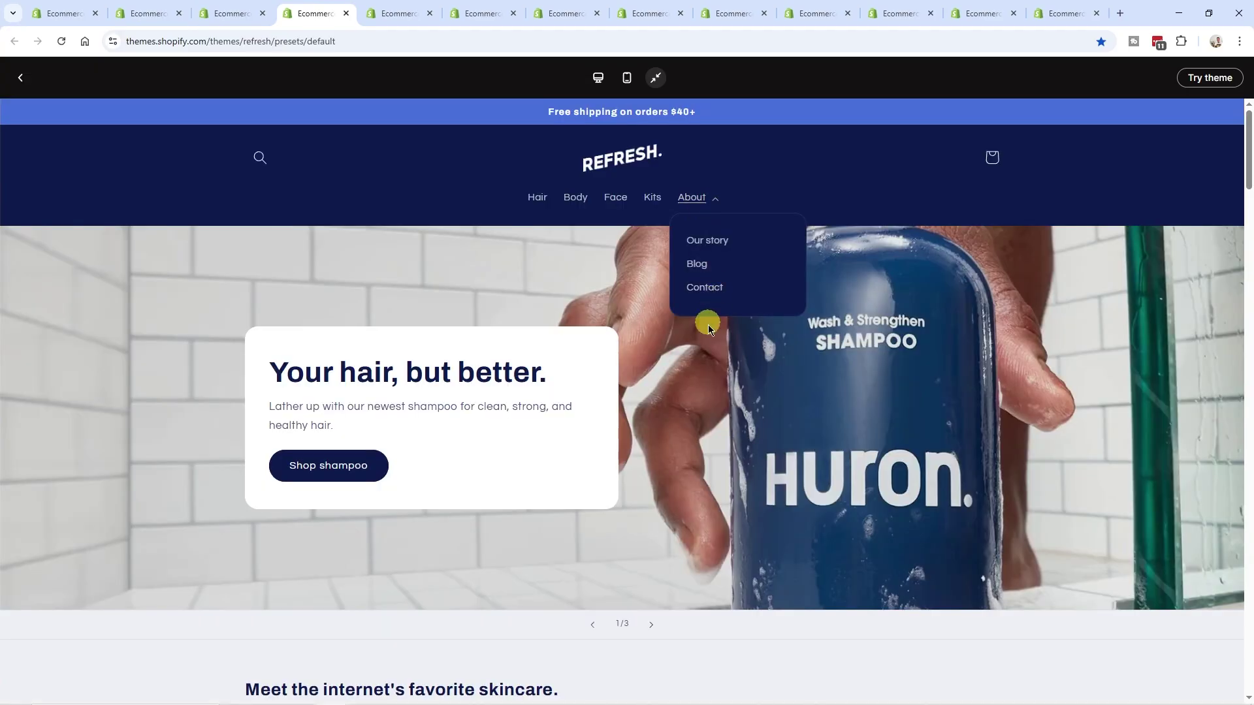
click(245, 25)
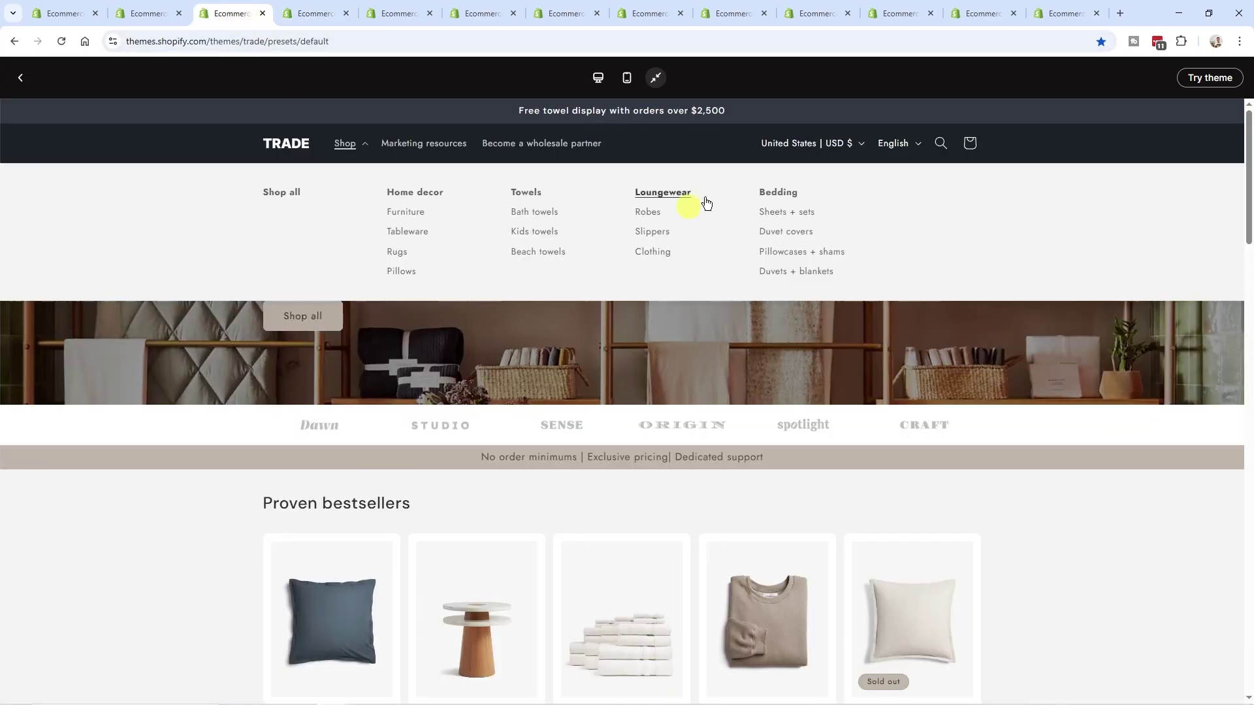
click(356, 148)
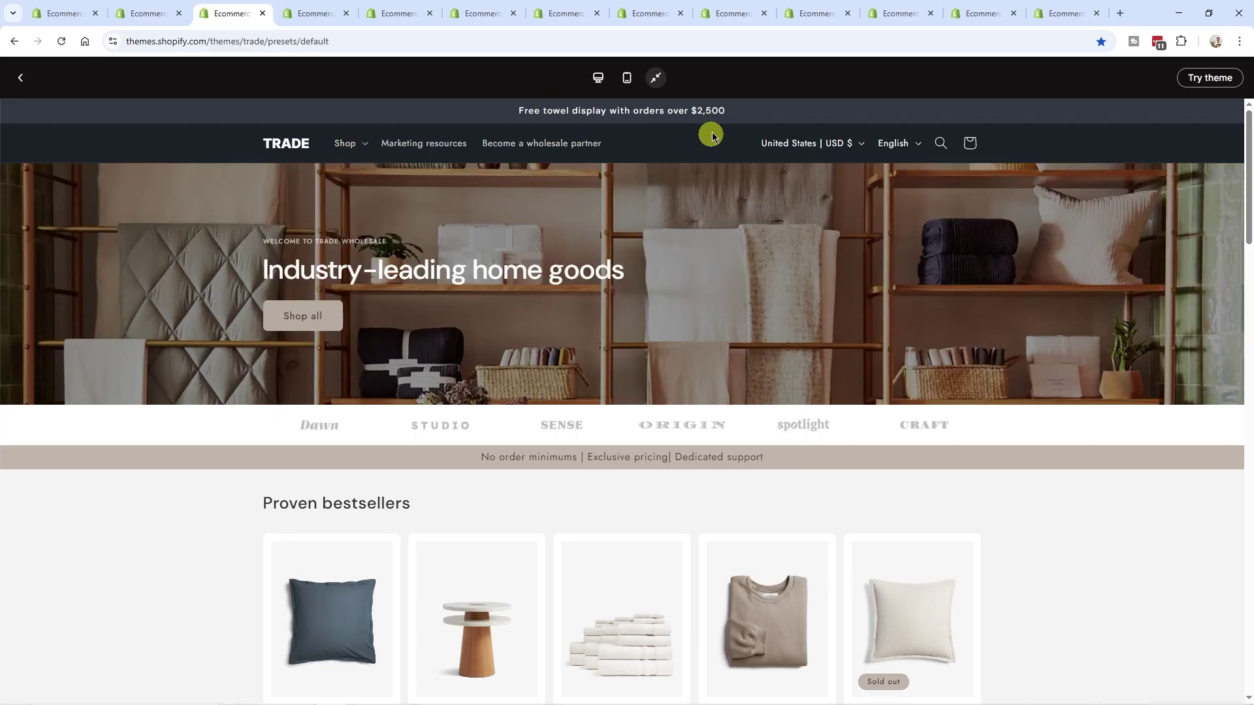
drag(521, 111, 736, 118)
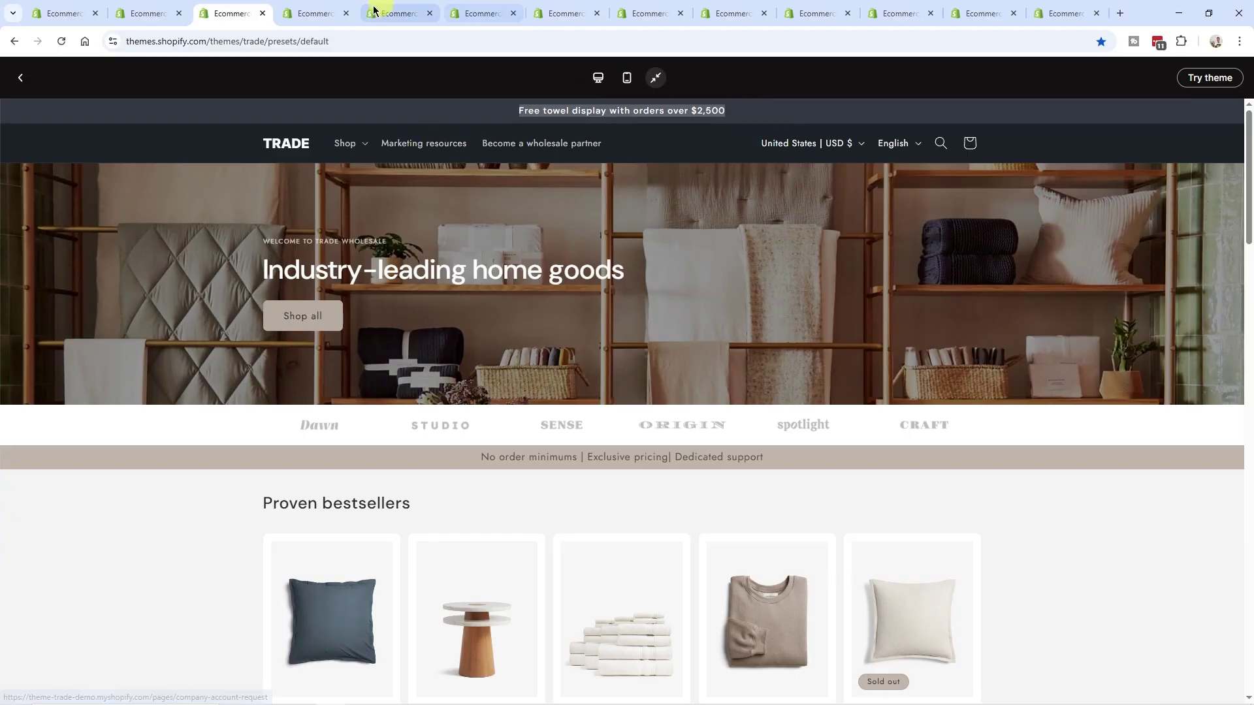
Step: Select Refresh's free shipping announcement, then flip through the Craft, Studio, Taste, Publisher and Crave demos
click(316, 14)
drag(539, 111, 708, 112)
click(396, 19)
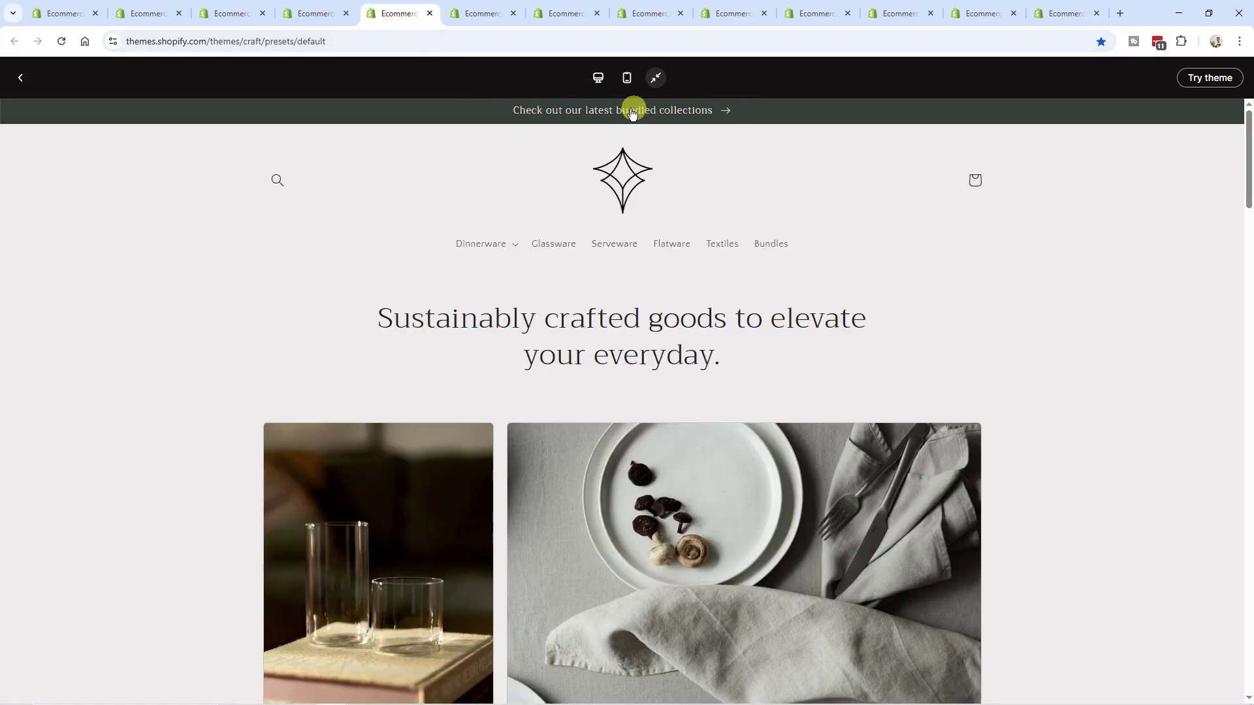
click(478, 14)
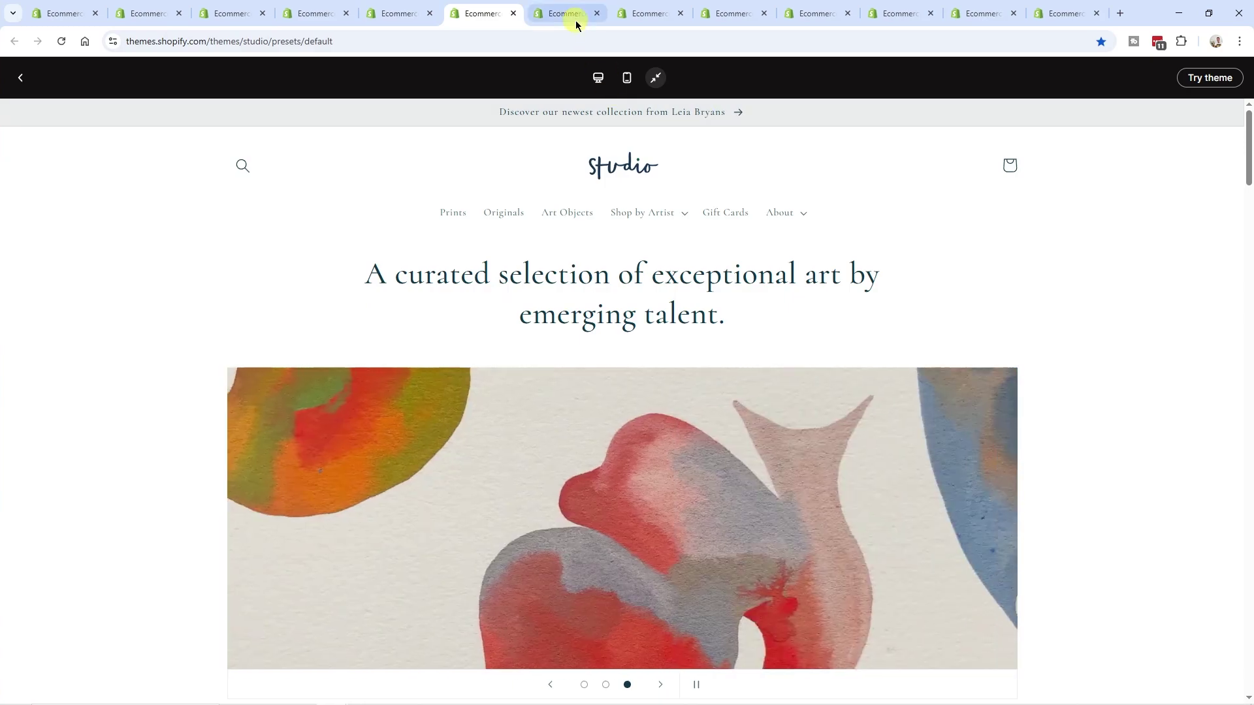
click(572, 15)
click(656, 18)
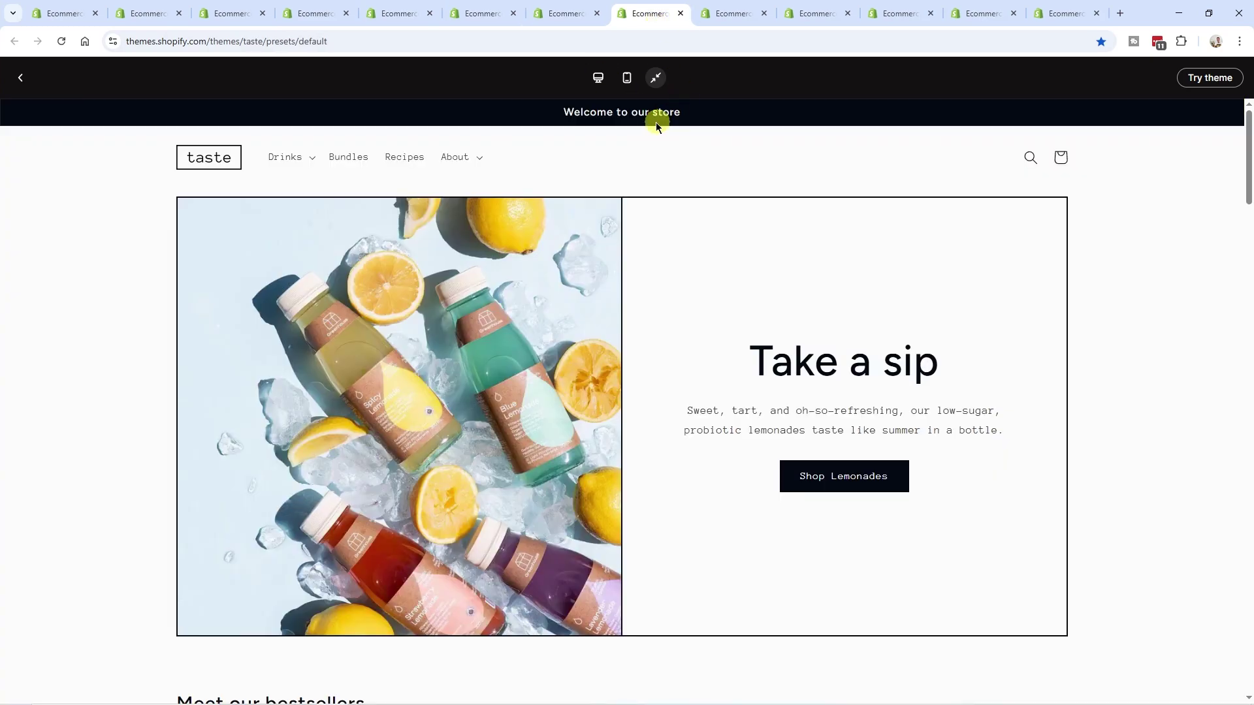
click(742, 11)
click(841, 15)
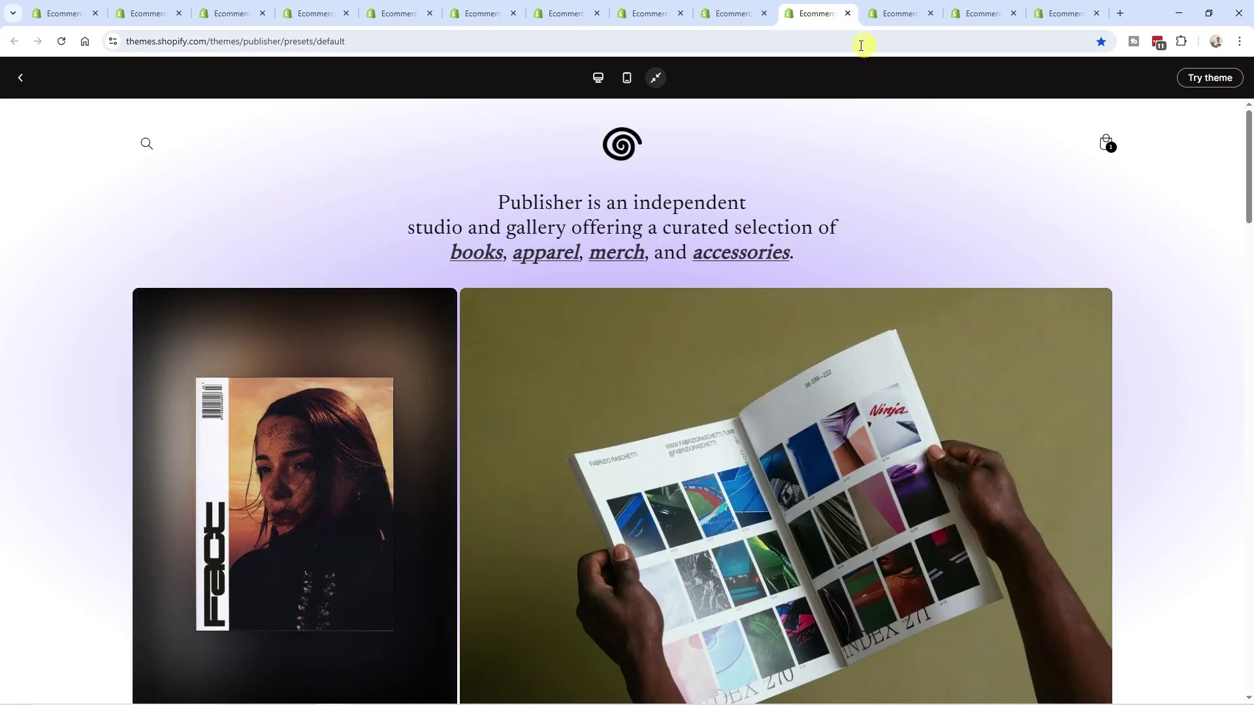
click(891, 12)
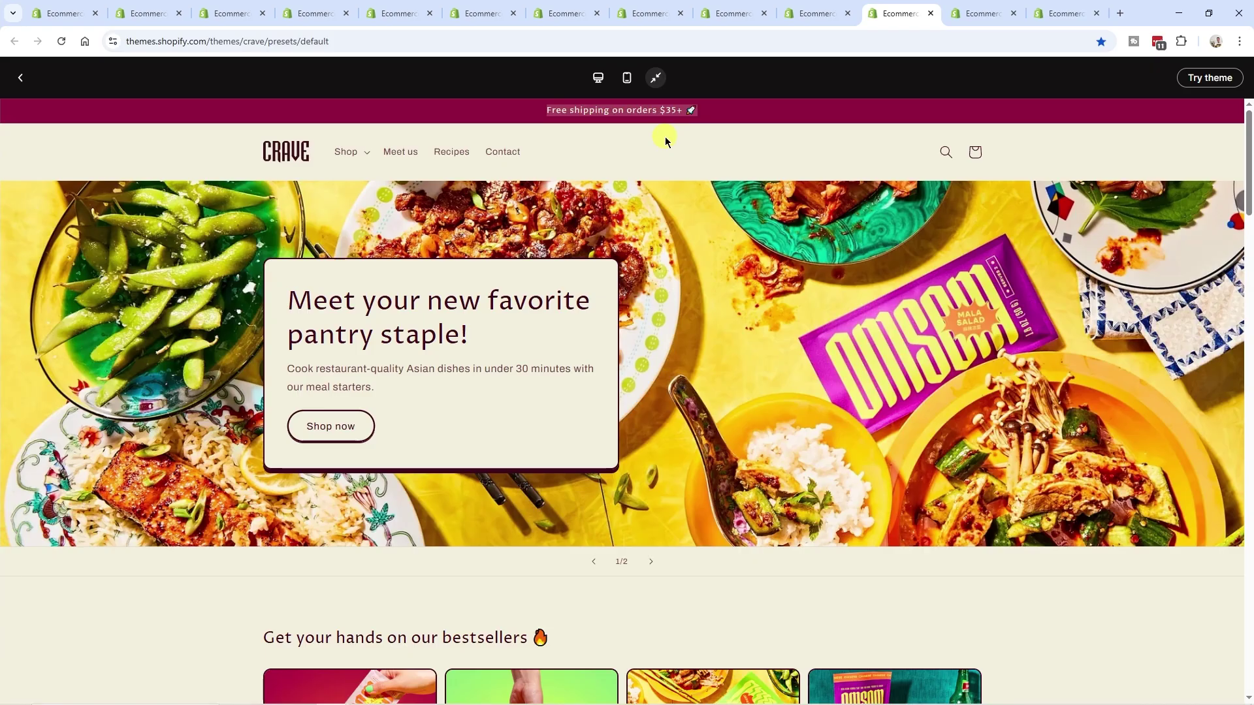
Step: Open and close the Crave store's mobile navigation menu
key(Escape)
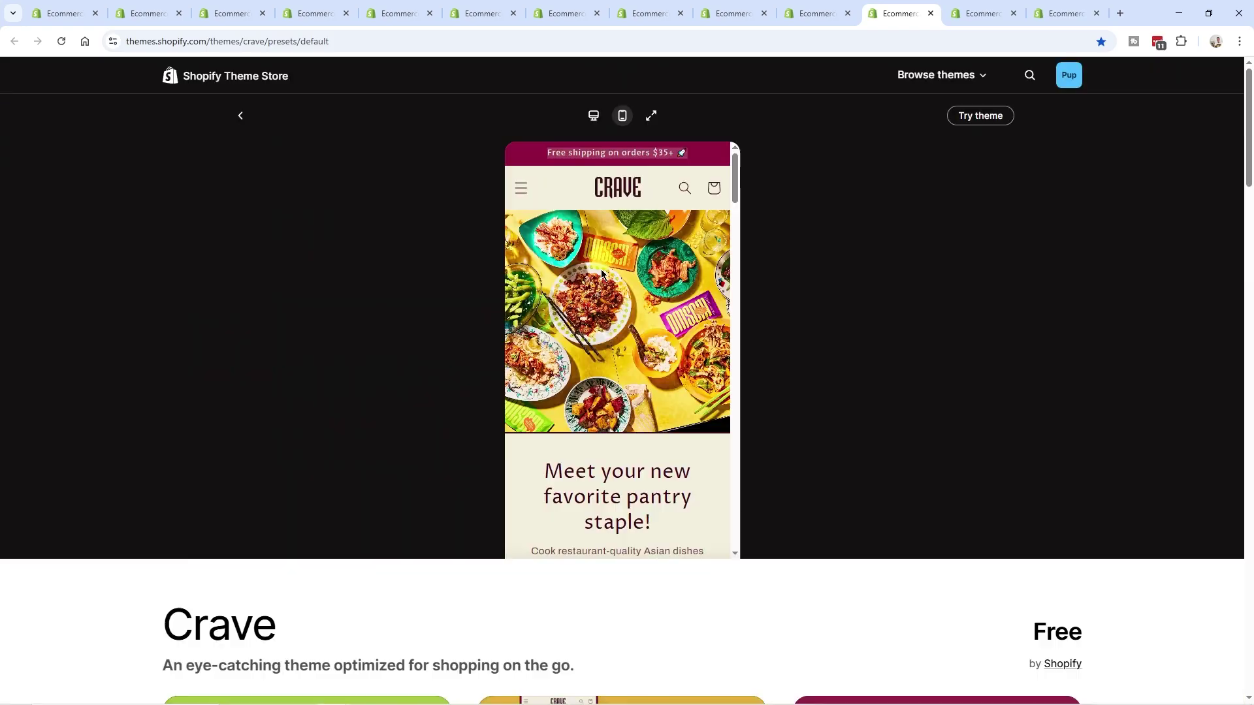
click(522, 192)
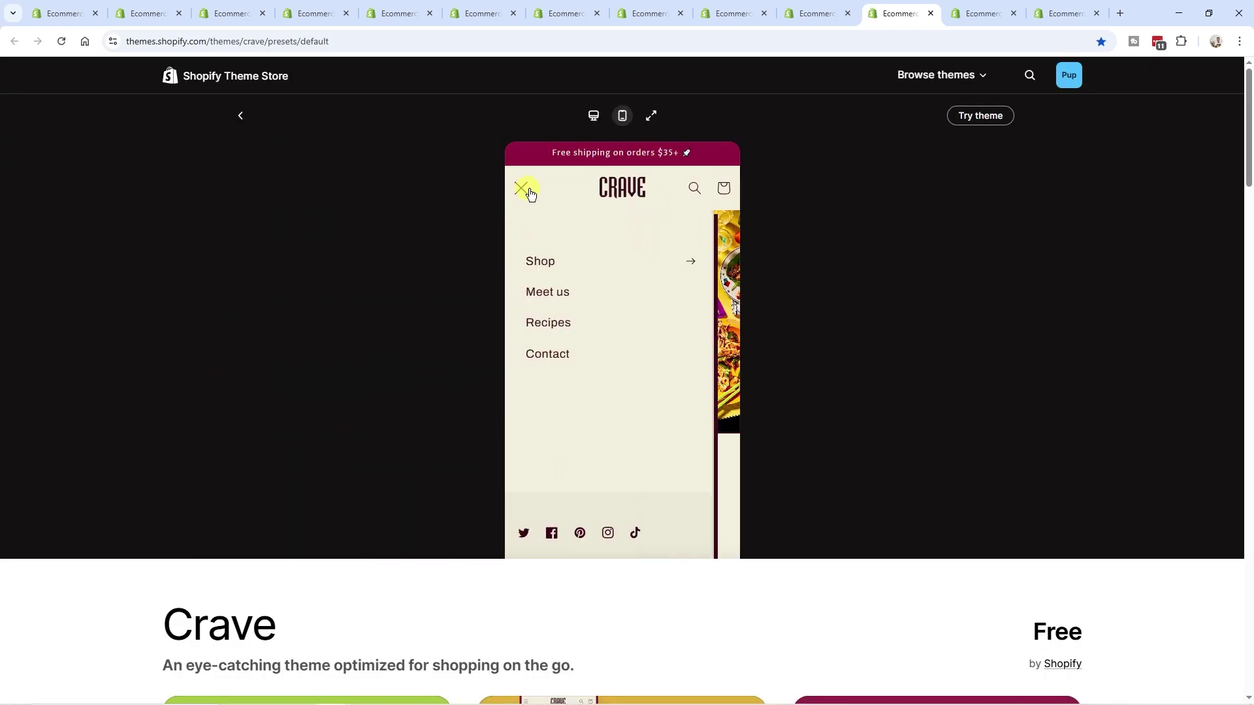
click(521, 188)
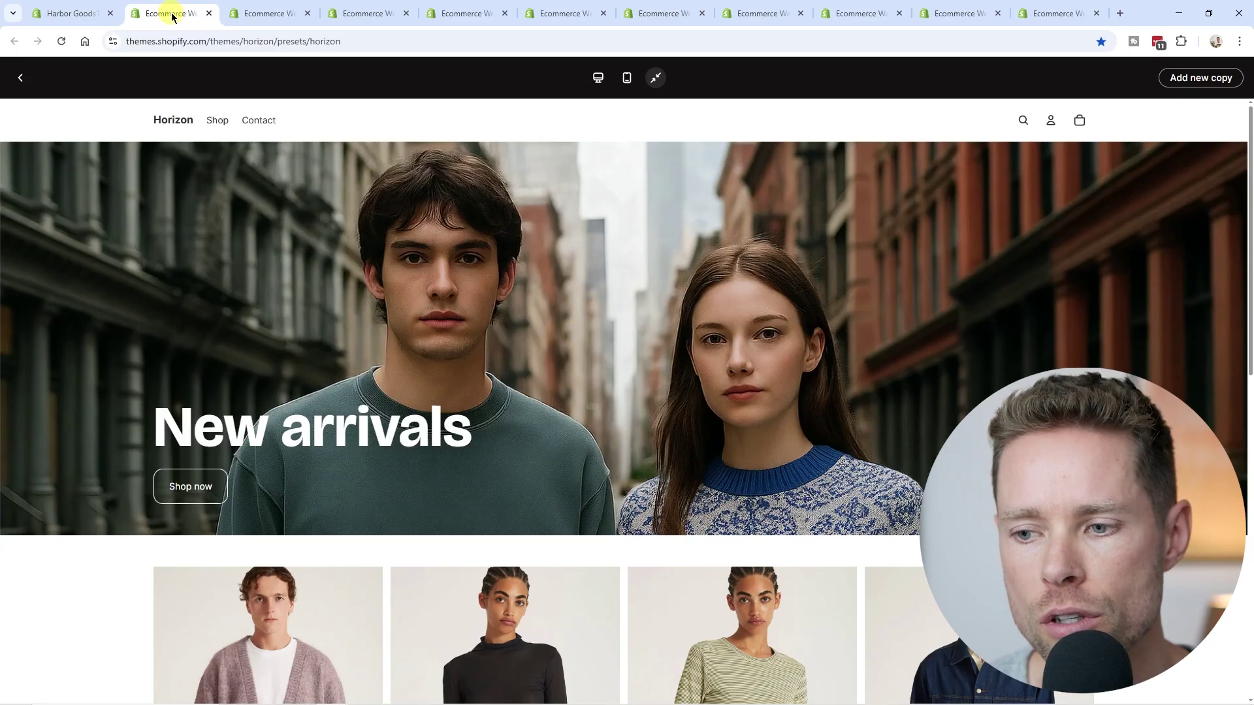
Step: Move on to Tinker and Dwell, and preview Dwell on a phone-sized screen
click(265, 13)
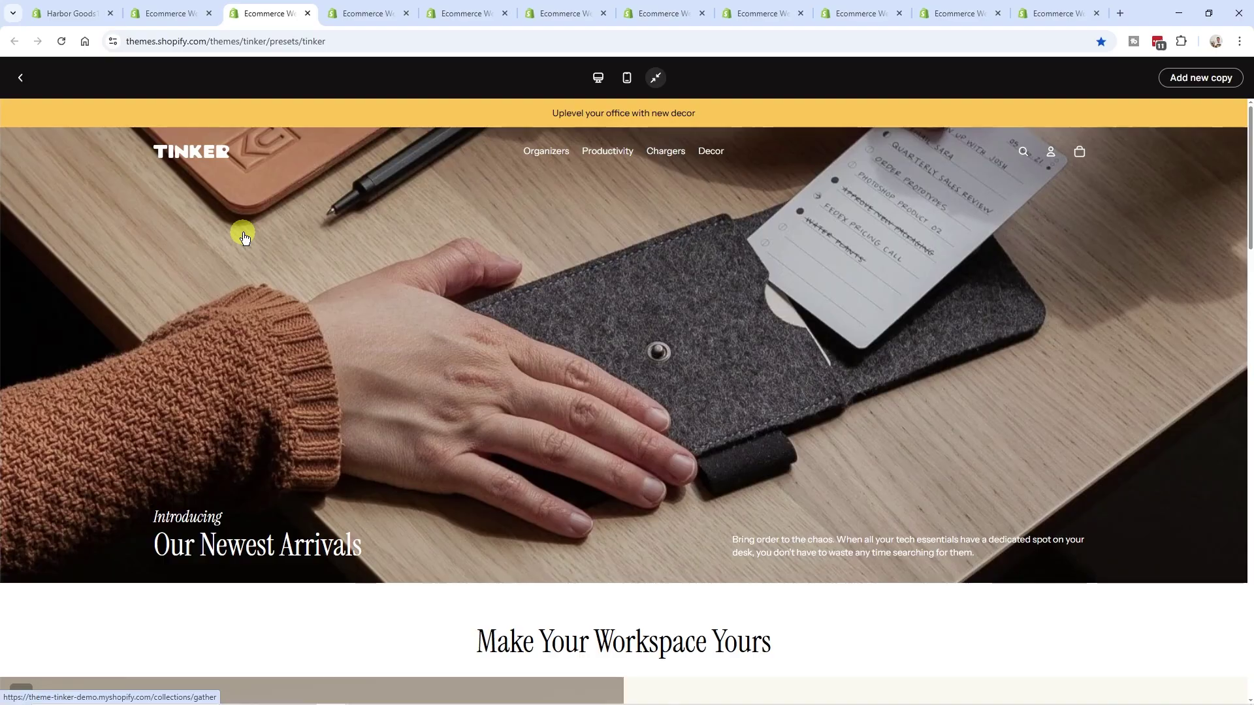
key(ctrl+Tab)
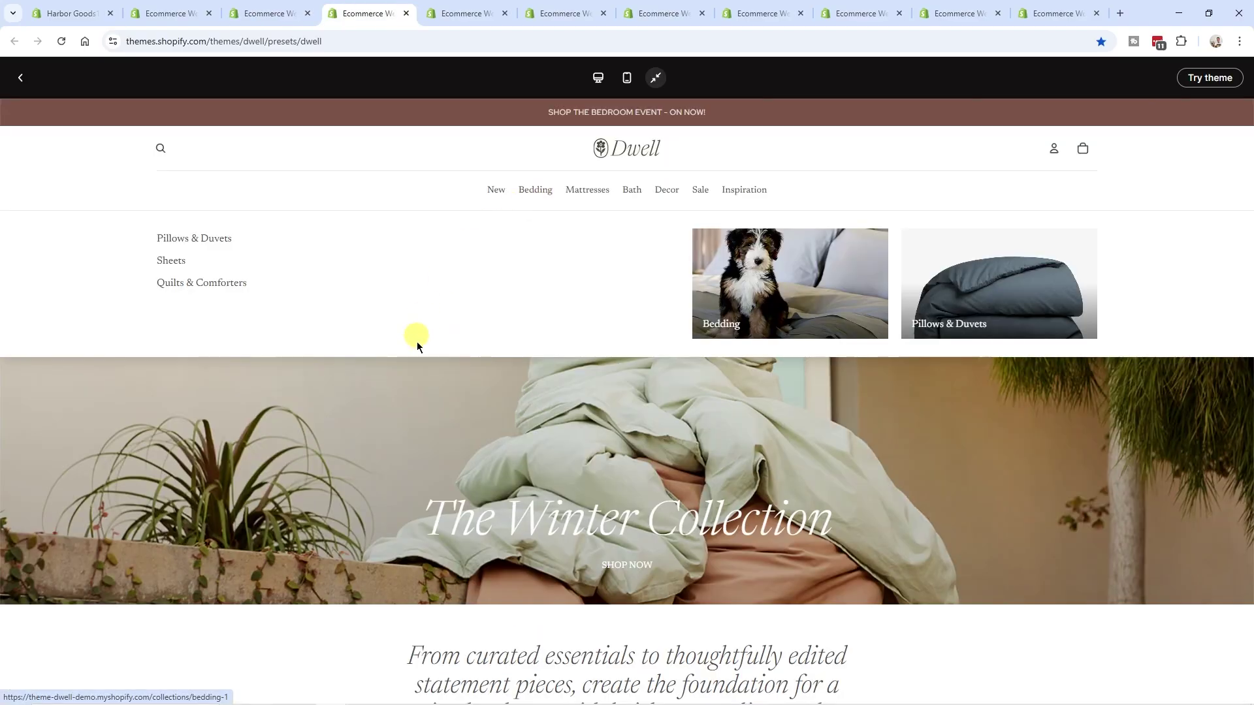
mouse_move(538, 190)
click(629, 79)
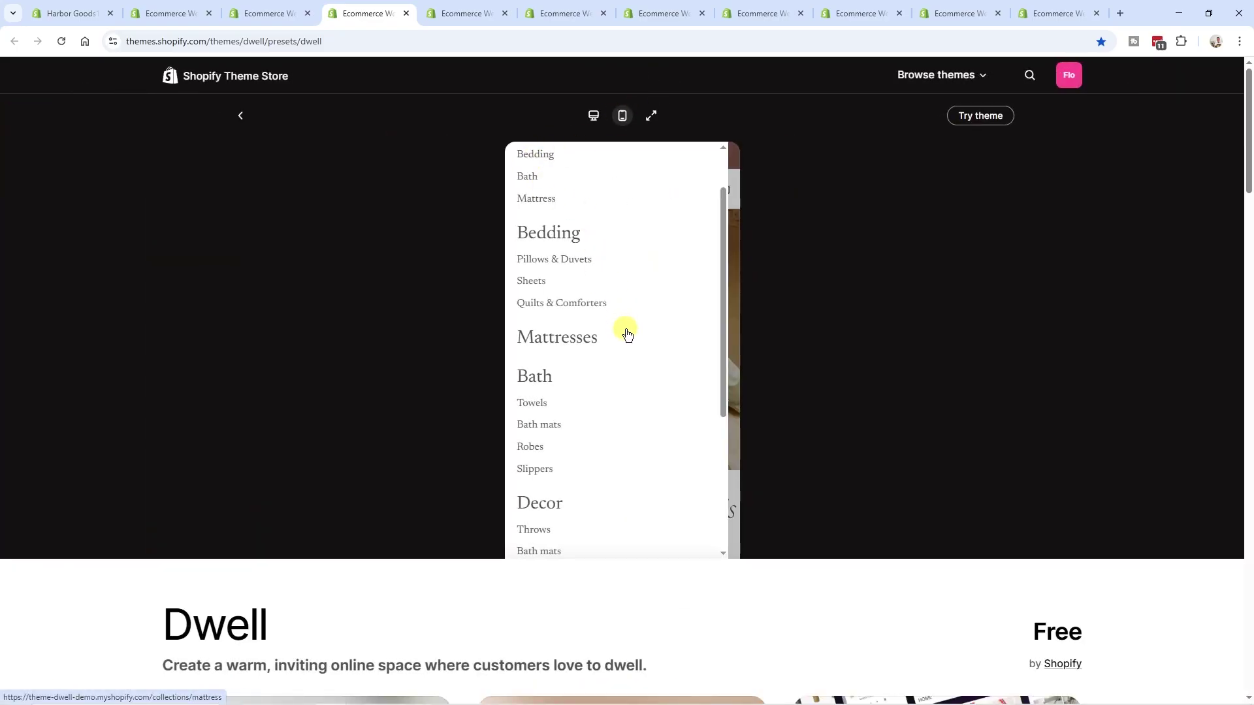
scroll(629, 336, down, 3)
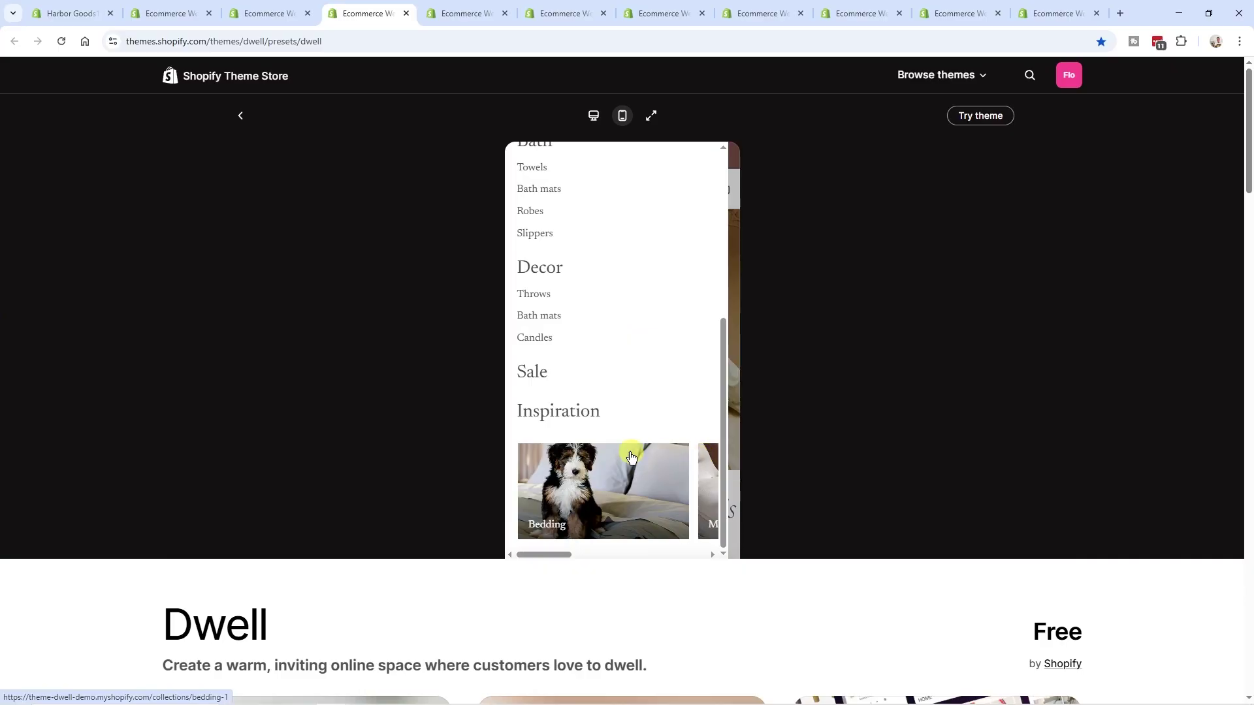
scroll(660, 460, right, 5)
scroll(656, 457, left, 5)
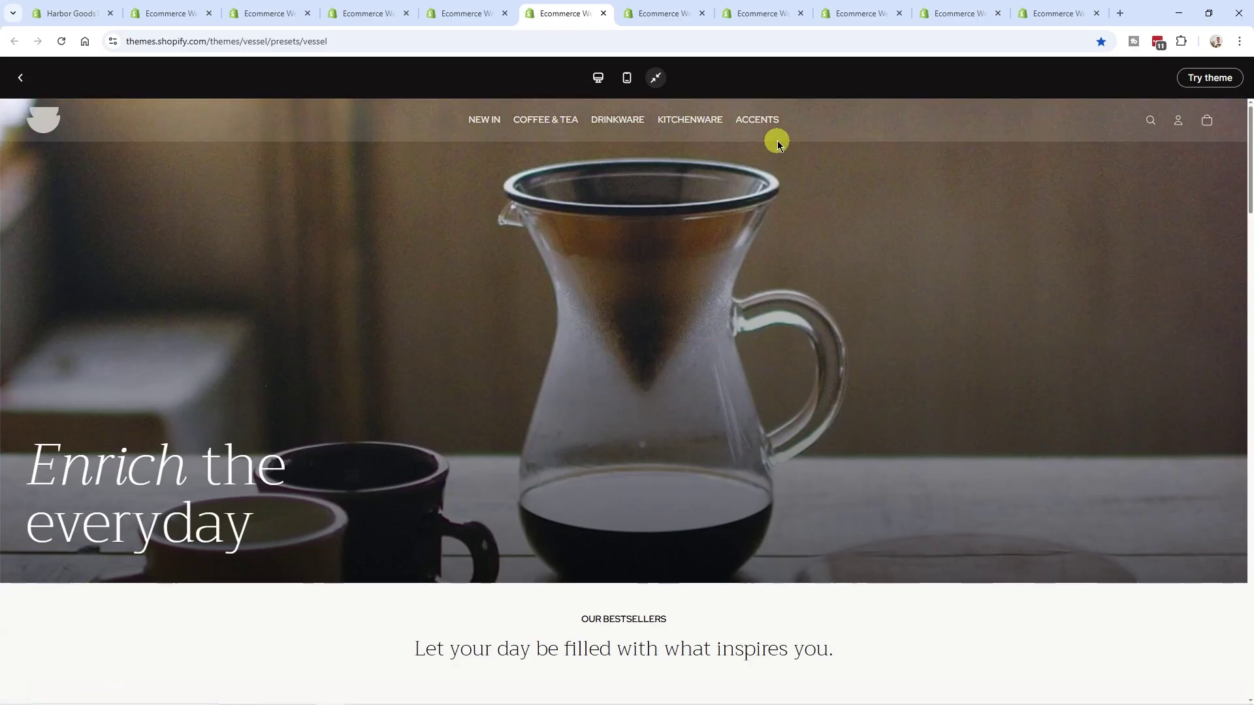
Step: Check search in Heritage and Crave and the cart drawers in Savor and Origin
key(ctrl+Tab)
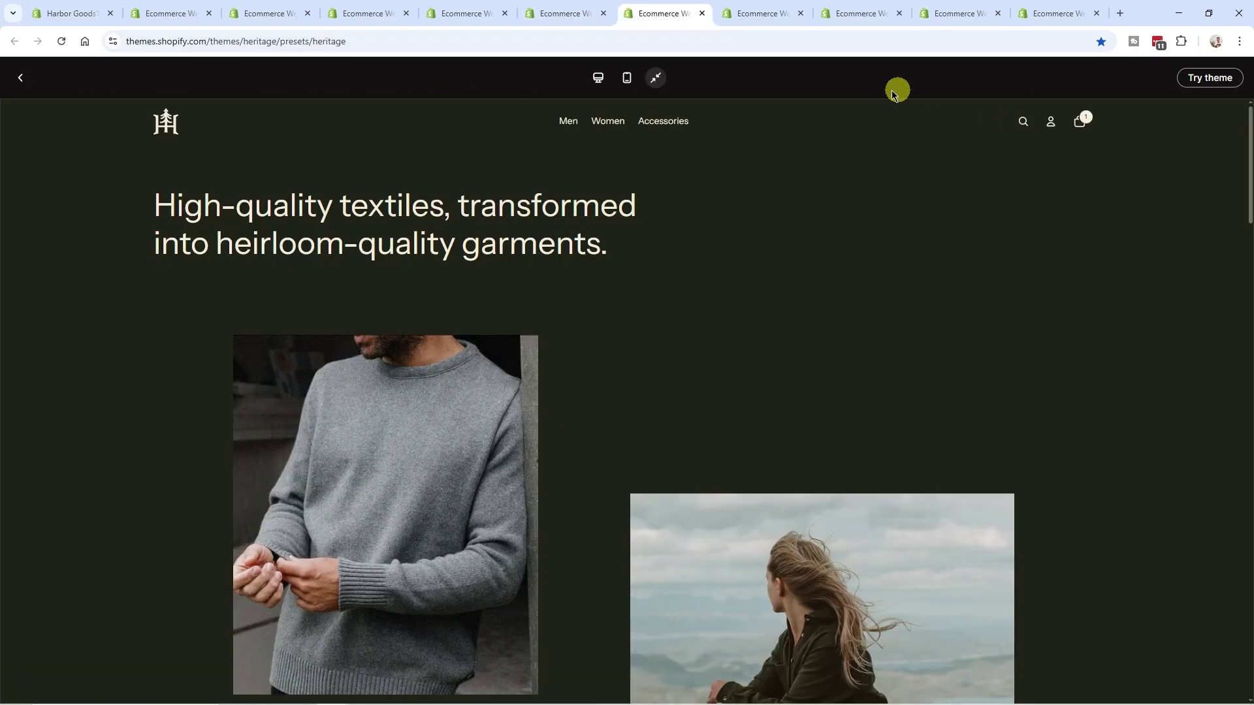
click(1024, 123)
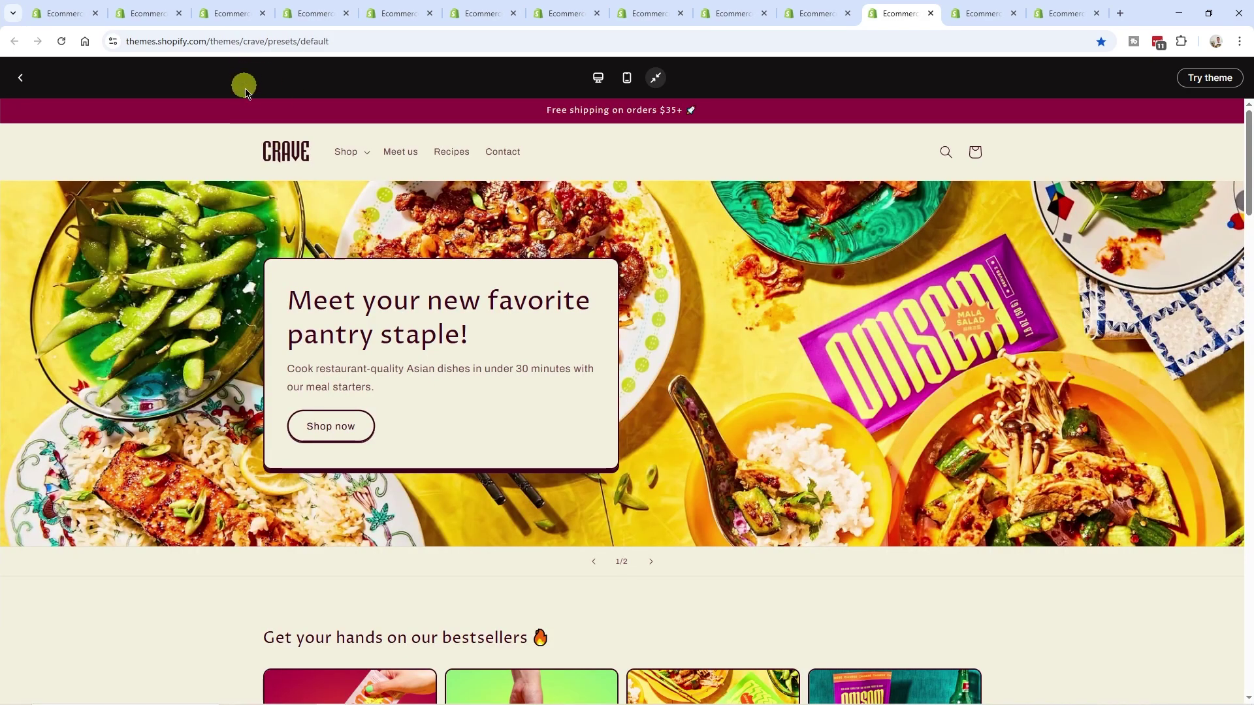
click(946, 153)
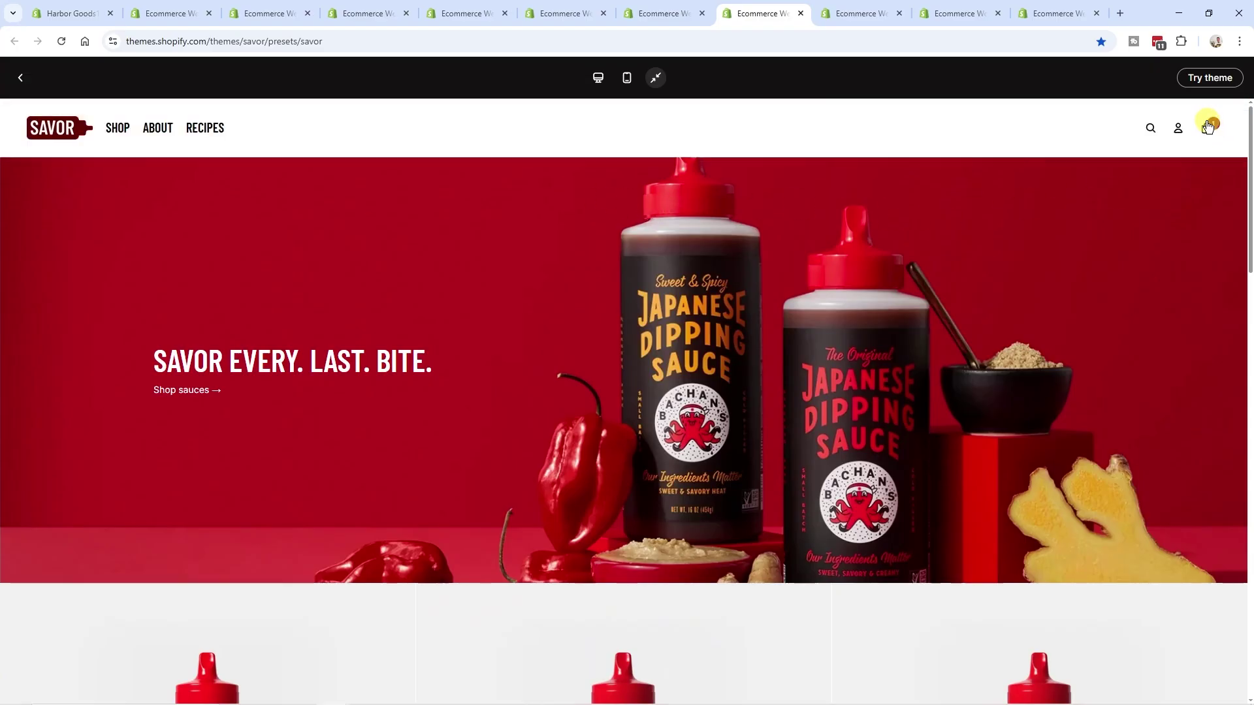
click(1206, 129)
click(1011, 524)
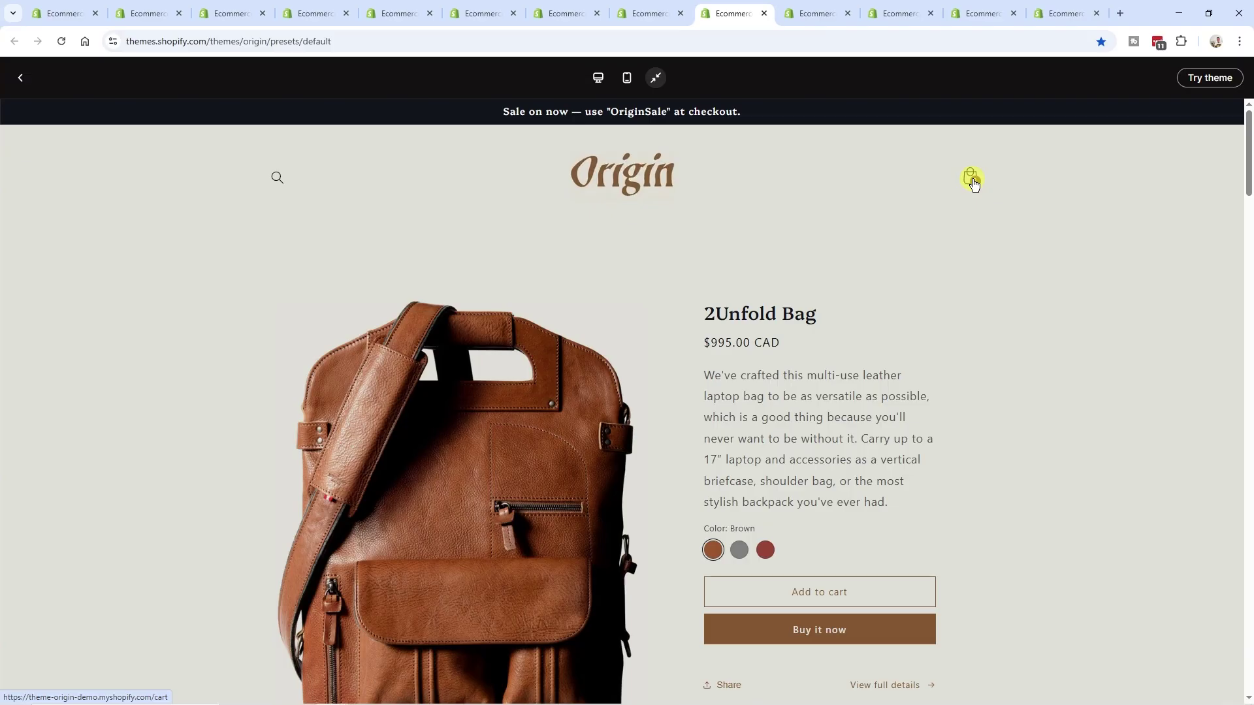
click(972, 182)
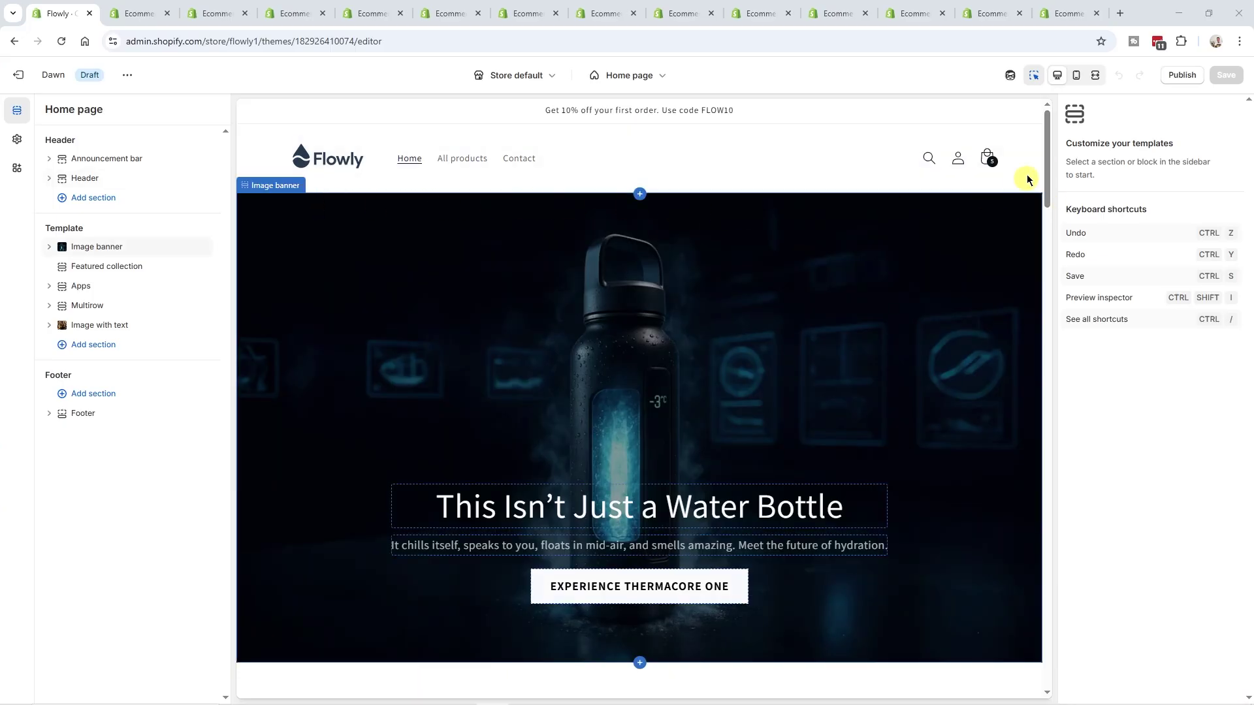
Step: Scroll the Flowly home page preview down to the footer and back up
drag(1044, 118, 1025, 500)
scroll(1024, 501, down, 8)
scroll(1022, 574, up, 3)
scroll(1028, 555, down, 3)
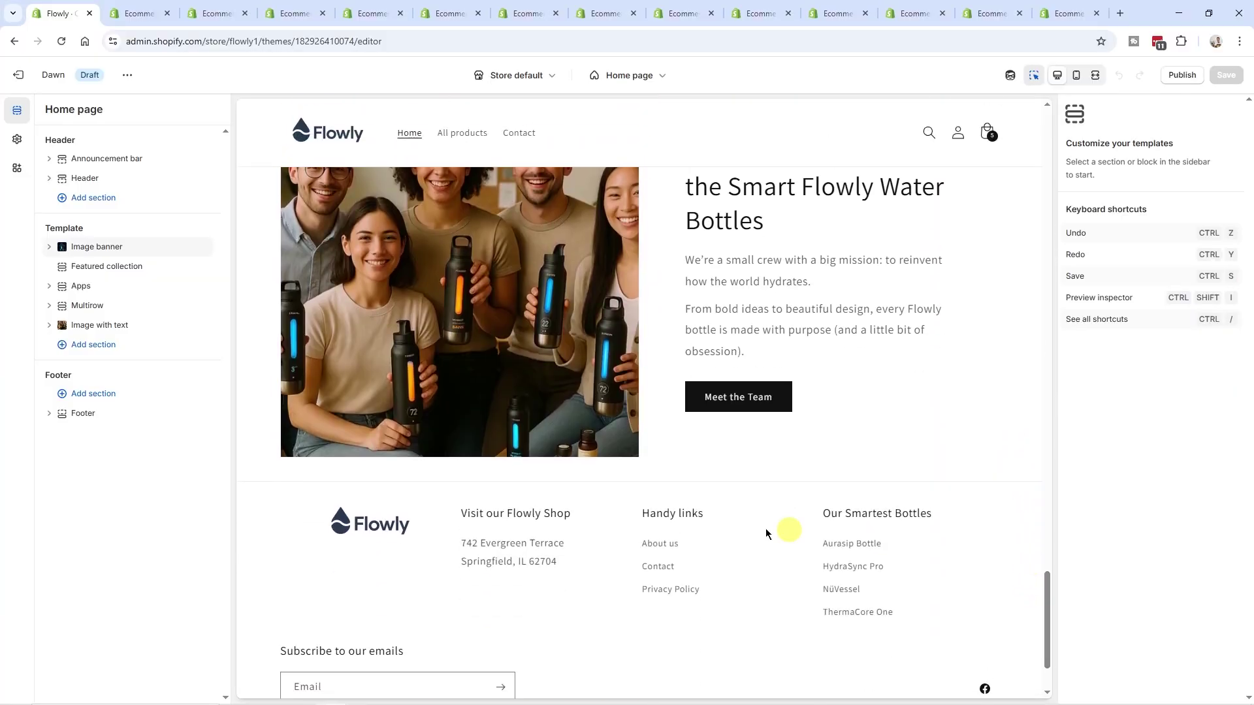
drag(1043, 593, 1040, 147)
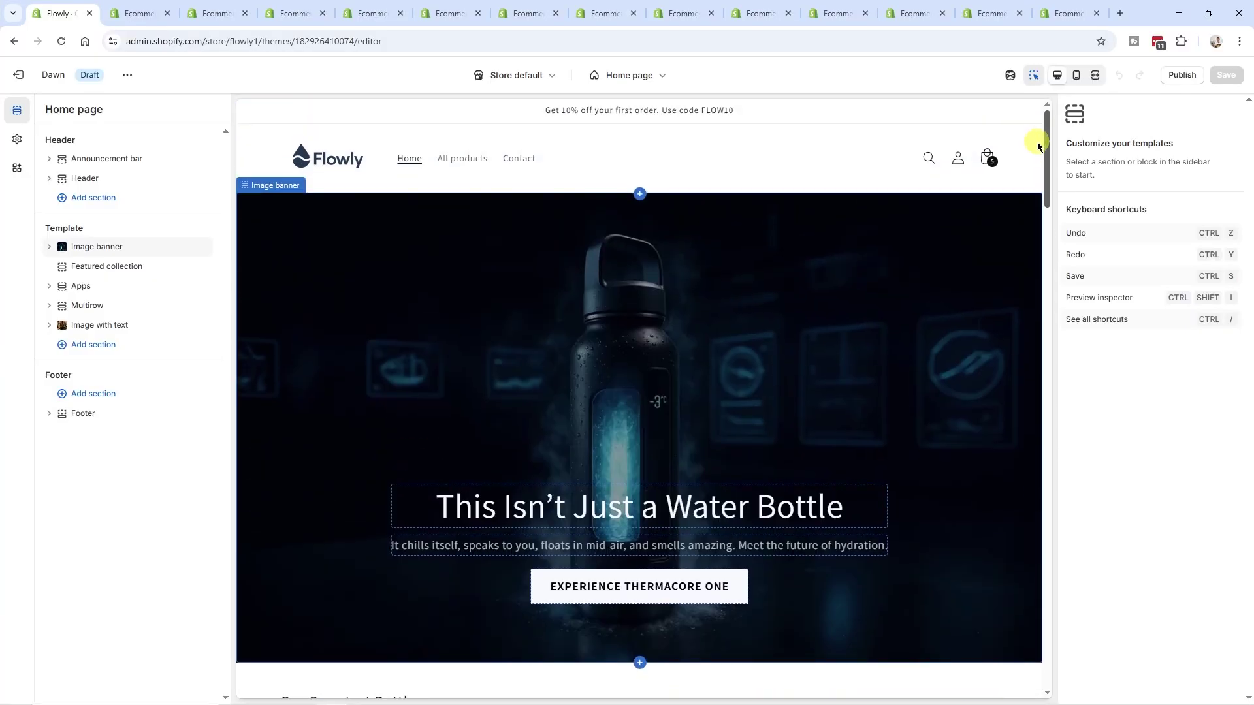
Step: Highlight the Template heading, then the Footer heading in the sections list
drag(45, 227, 79, 227)
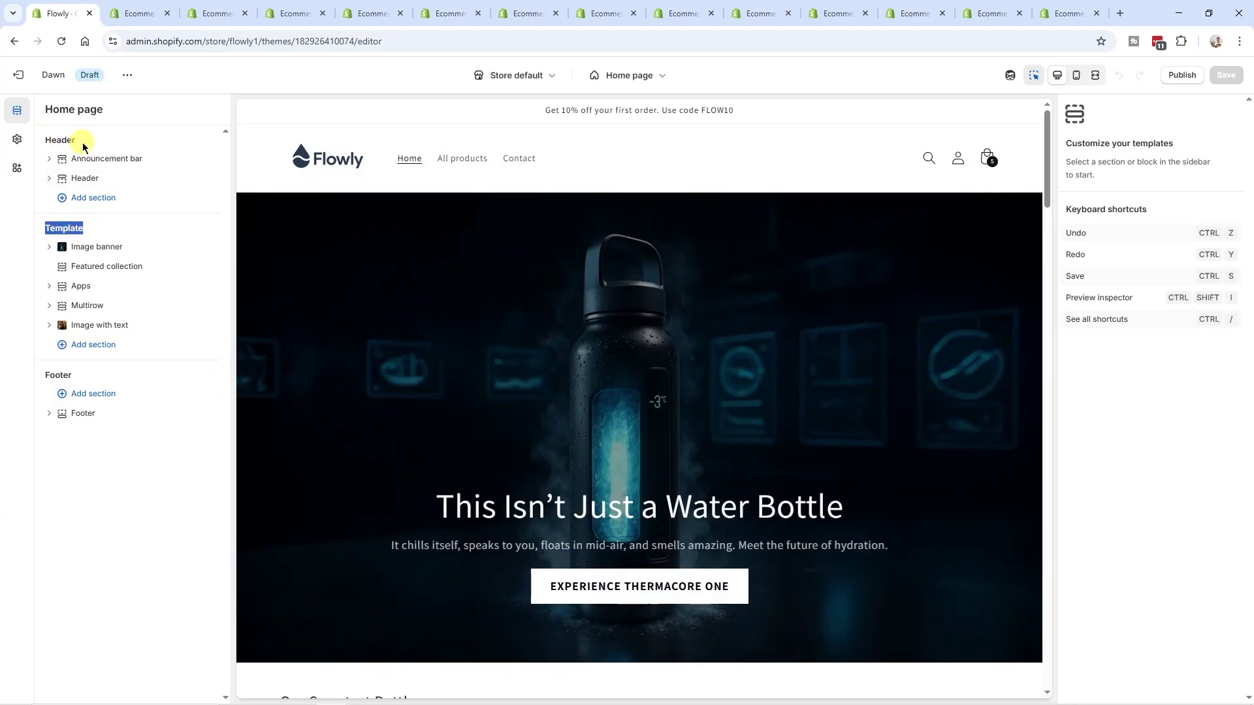
click(46, 229)
drag(46, 229, 74, 227)
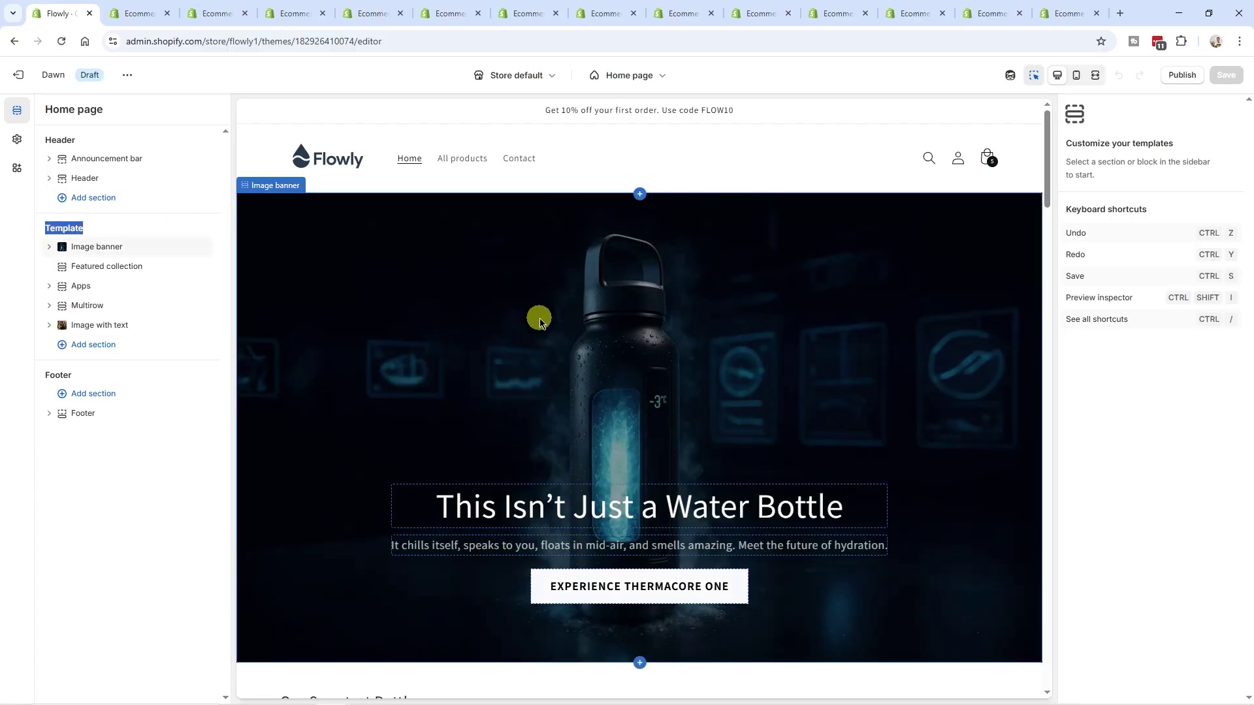
drag(44, 375, 98, 381)
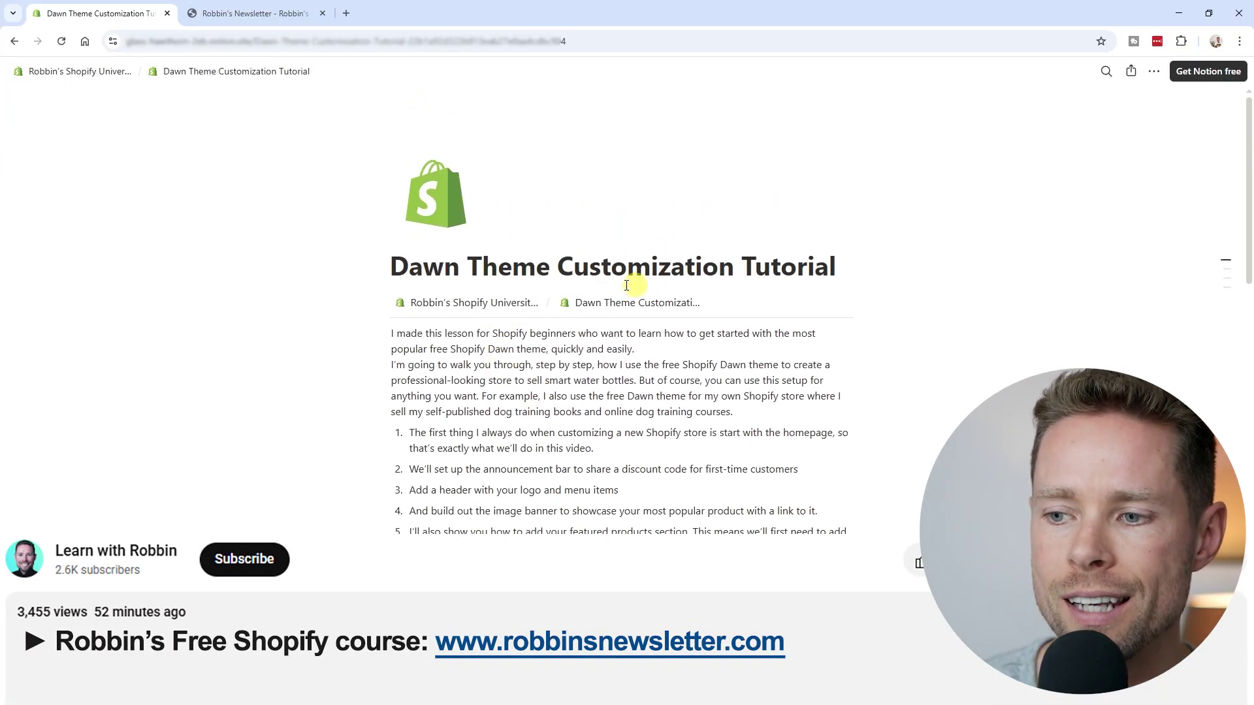
Step: Read through the Dawn tutorial's custom CSS code blocks, then move to the newsletter website
scroll(448, 300, down, 2)
scroll(557, 215, up, 1)
drag(557, 215, 792, 261)
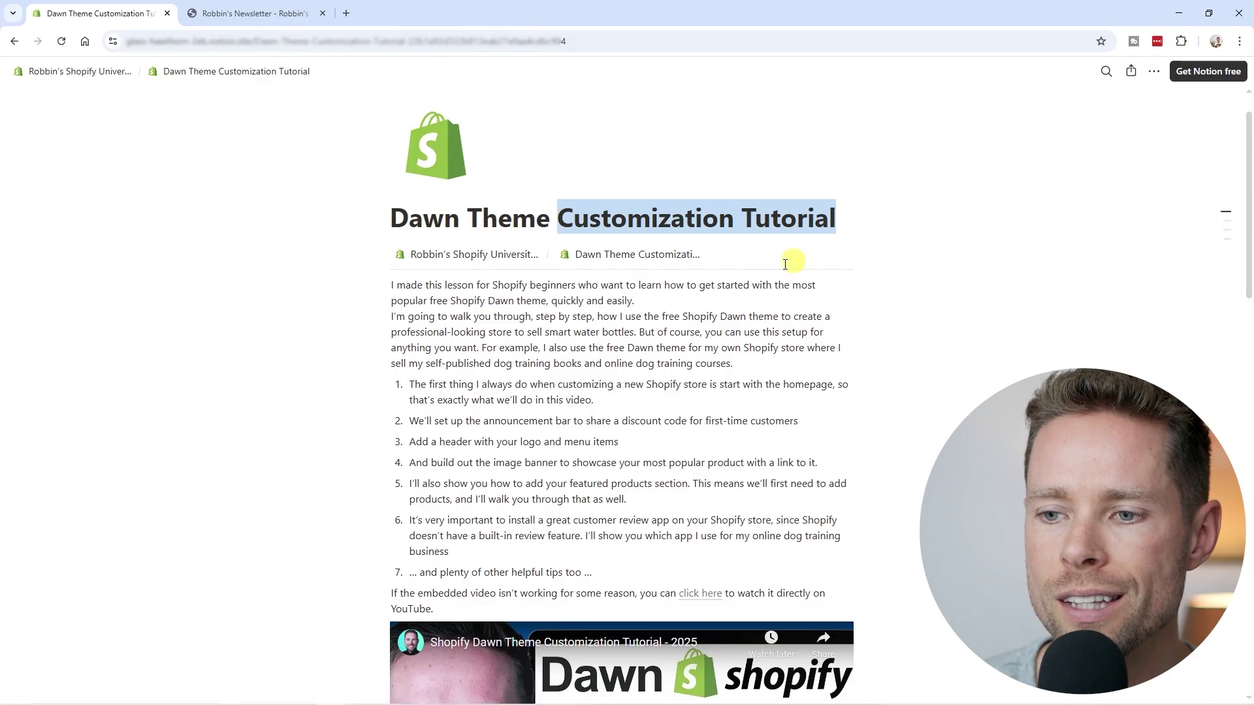
scroll(792, 261, down, 3)
scroll(804, 258, up, 2)
scroll(831, 246, down, 4)
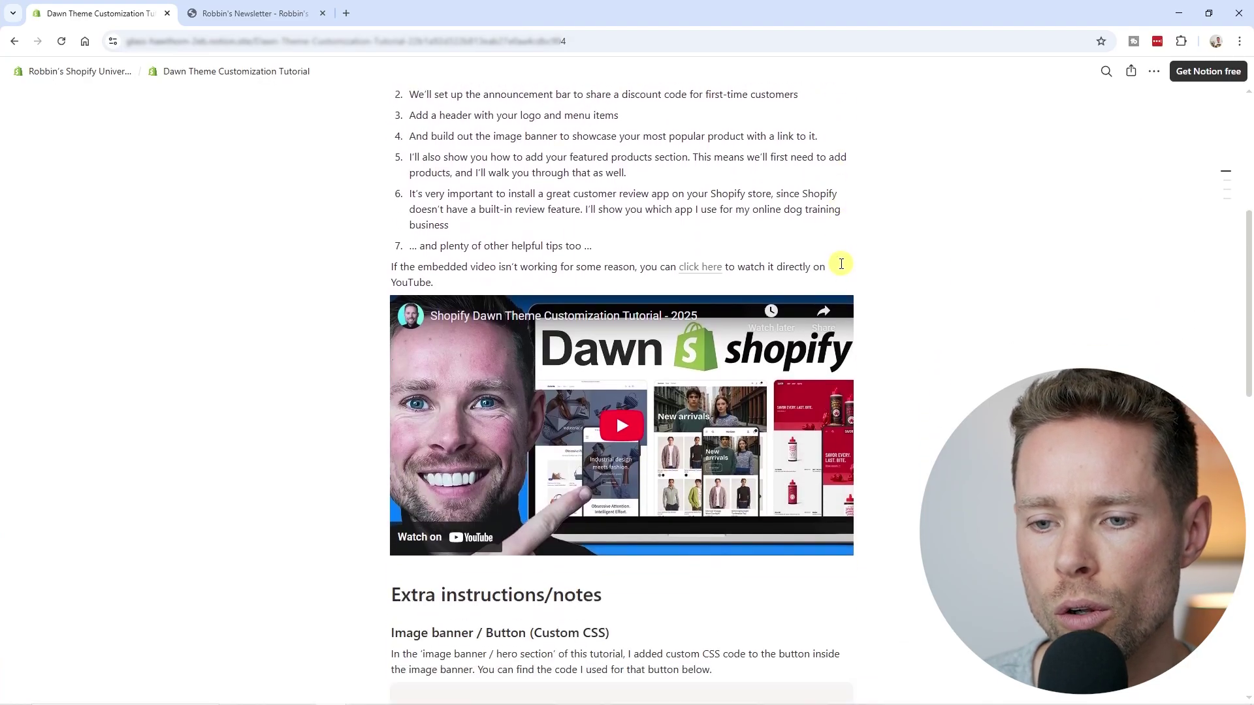
scroll(597, 292, down, 7)
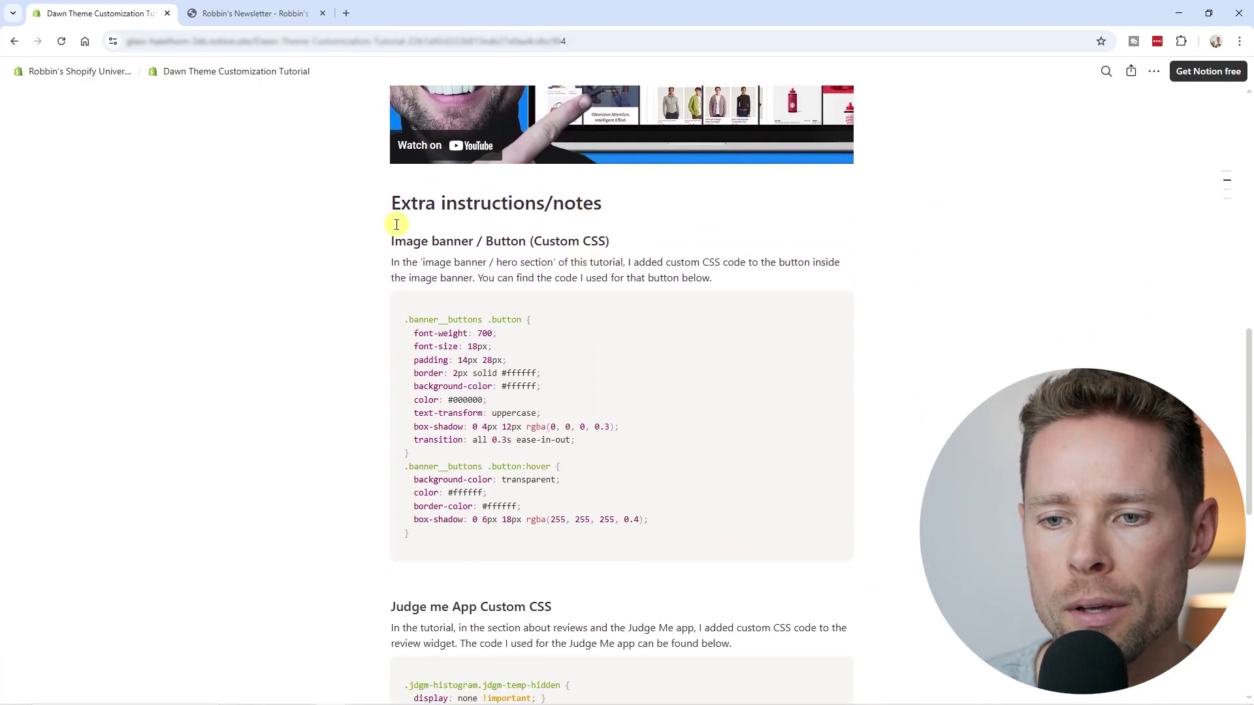
scroll(611, 272, down, 2)
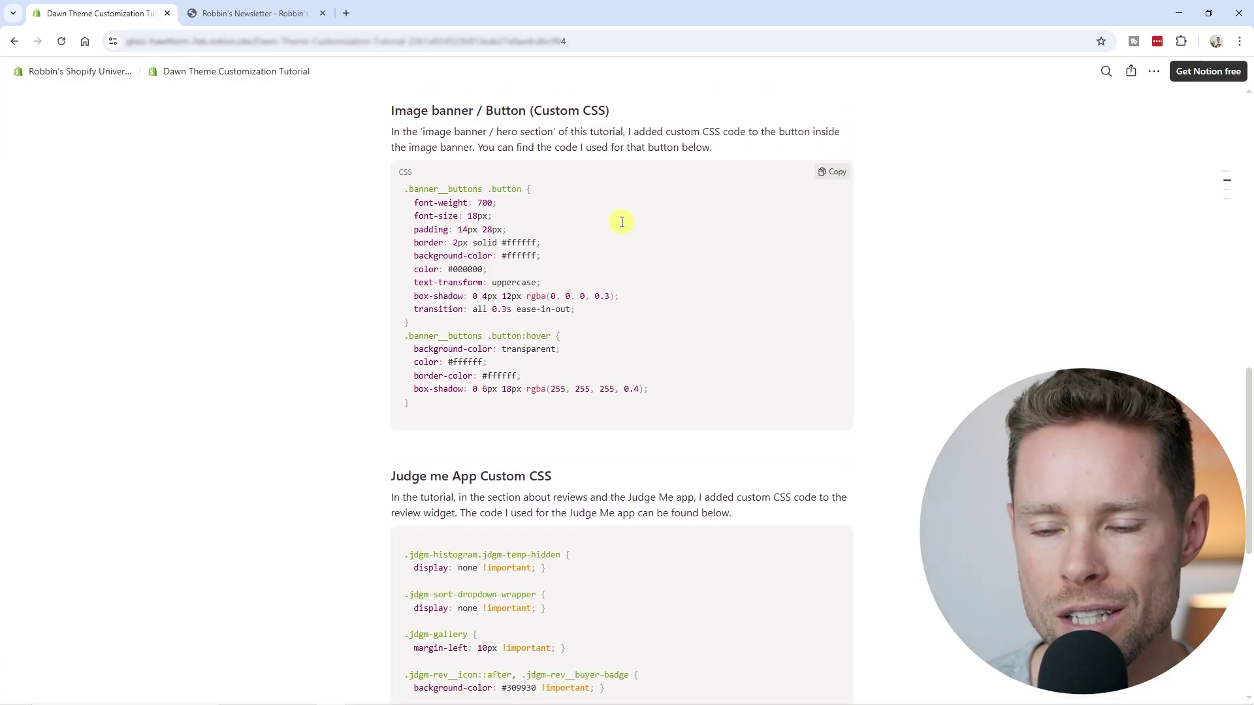
scroll(610, 241, down, 5)
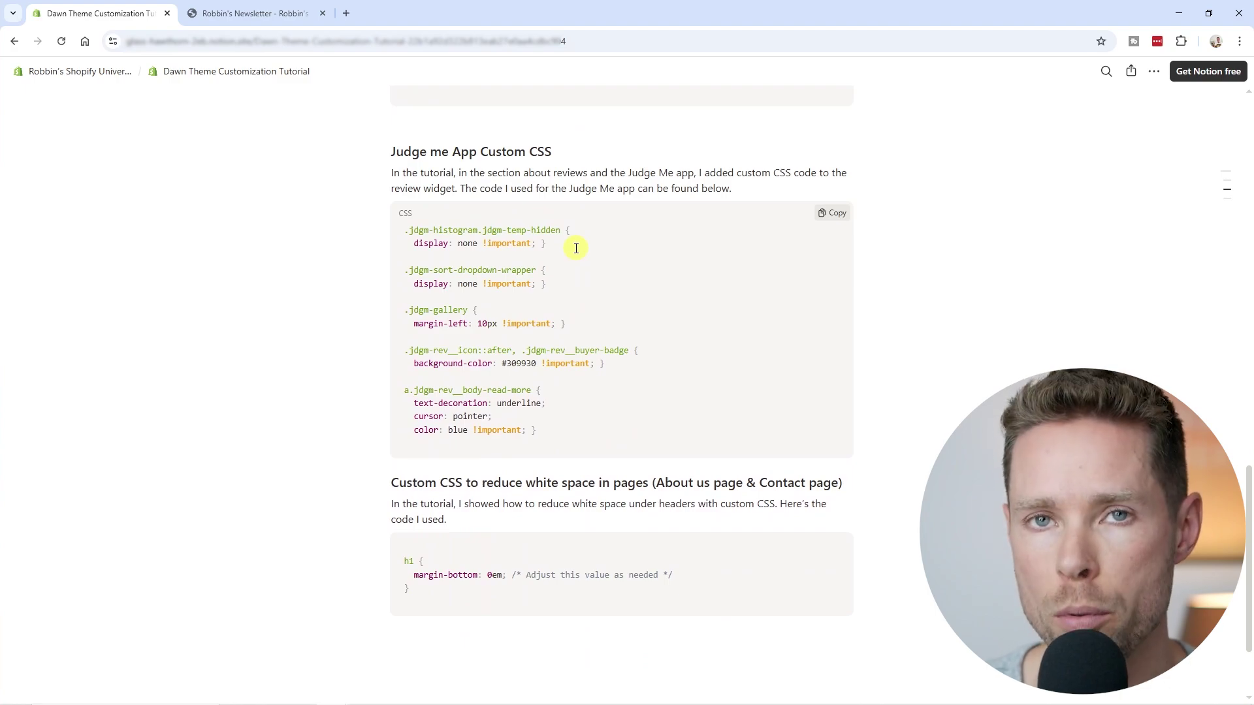
click(252, 13)
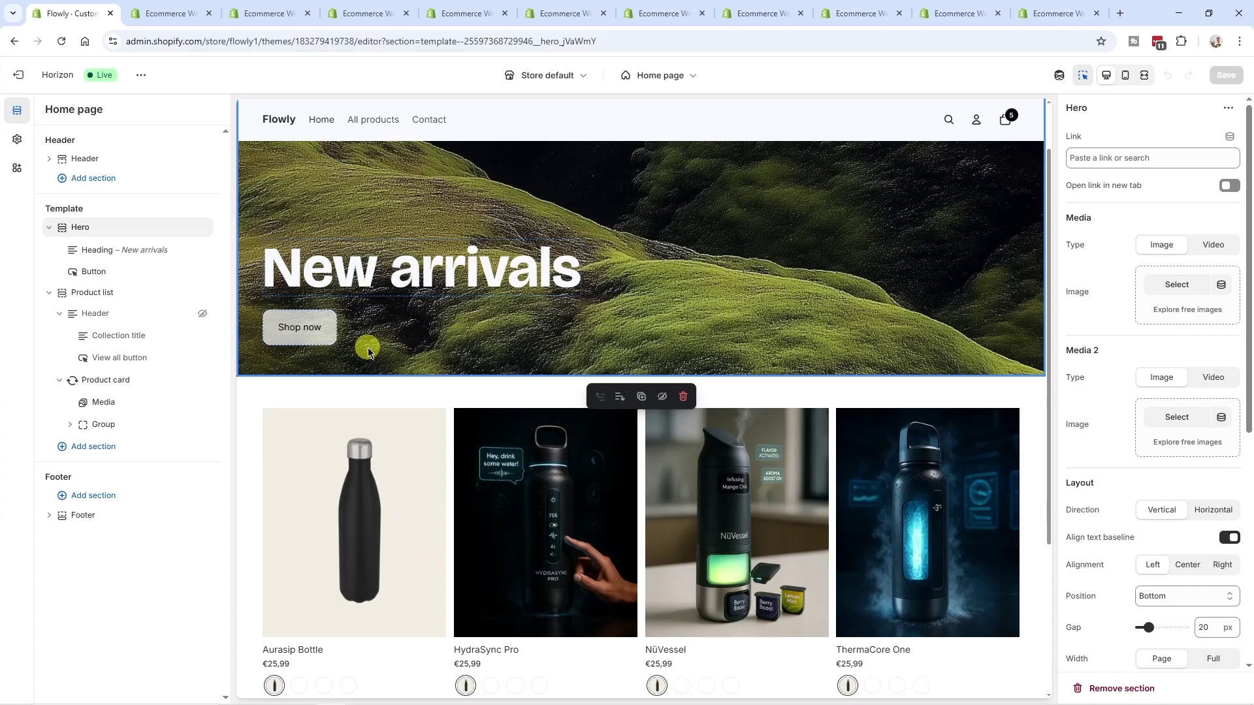
scroll(367, 350, down, 2)
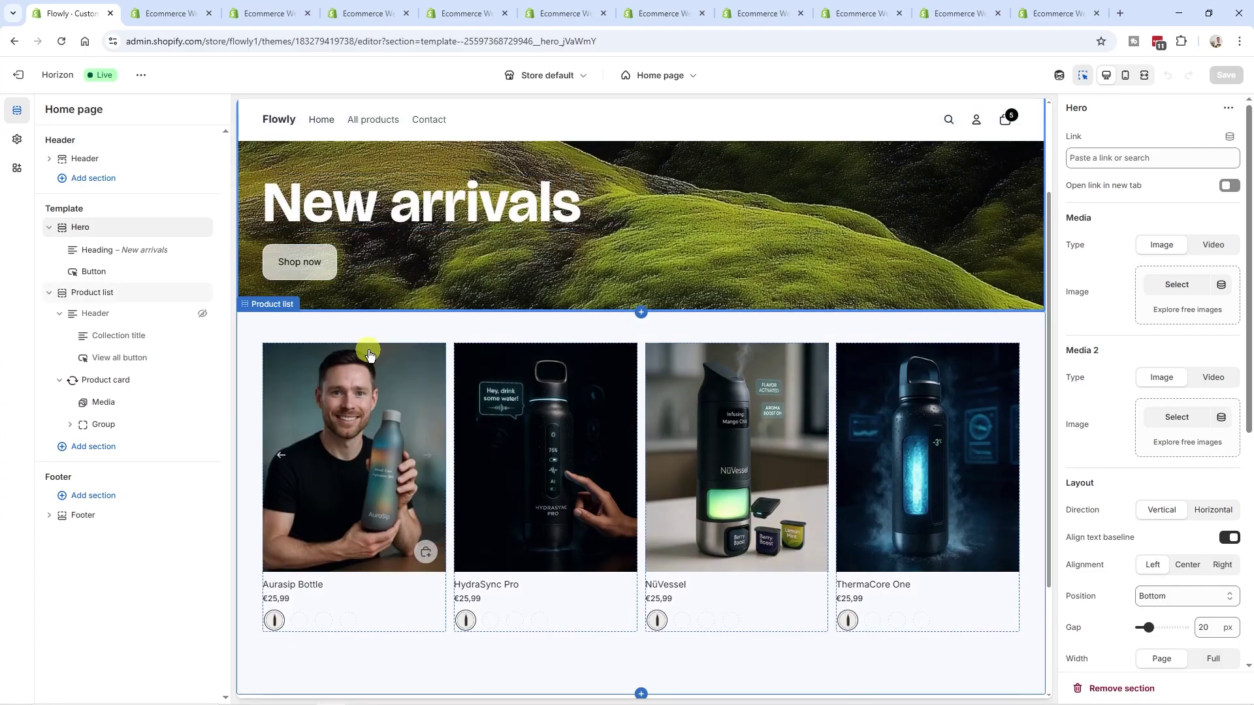
Step: Add a Custom section and prompt for a block with a headline, subtitle and button
scroll(370, 354, down, 2)
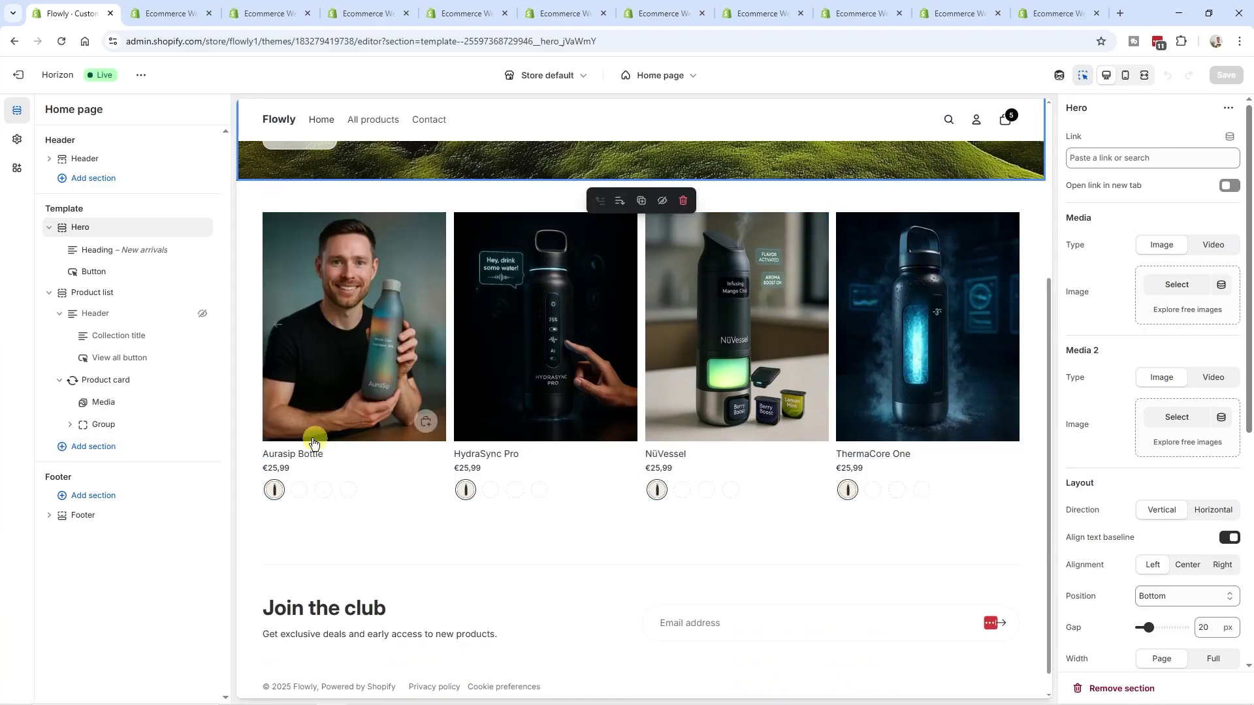
click(94, 448)
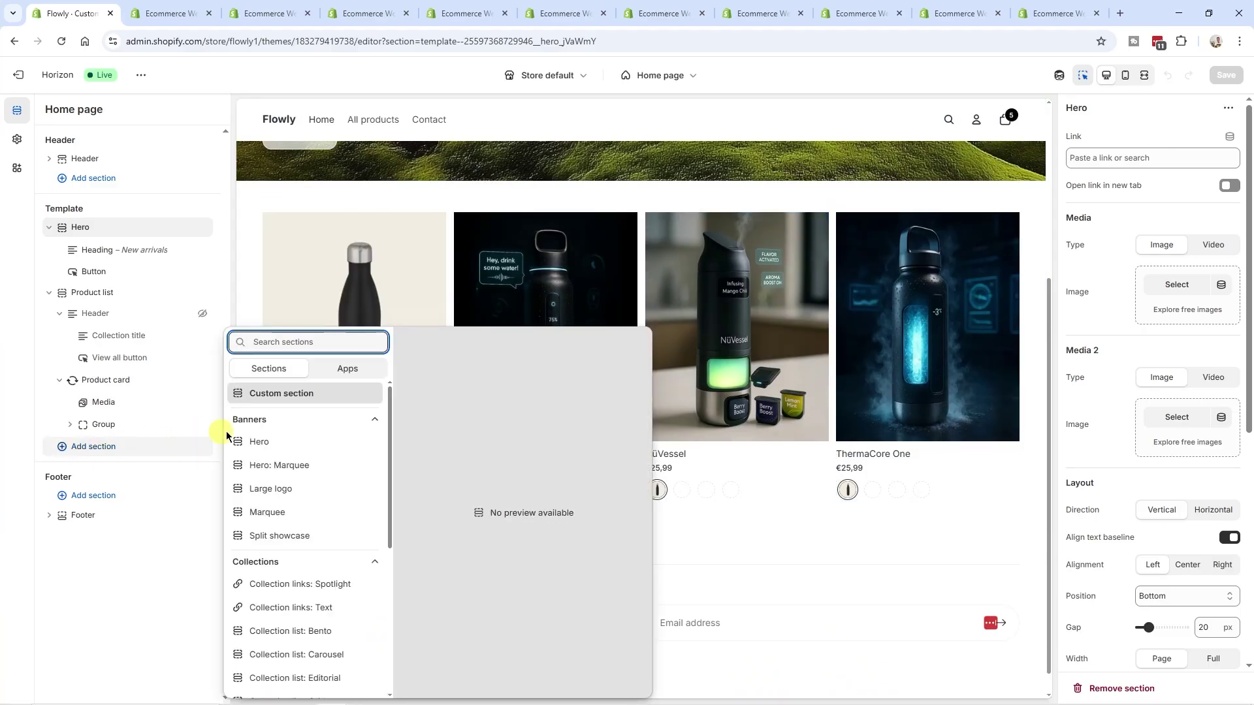
click(319, 394)
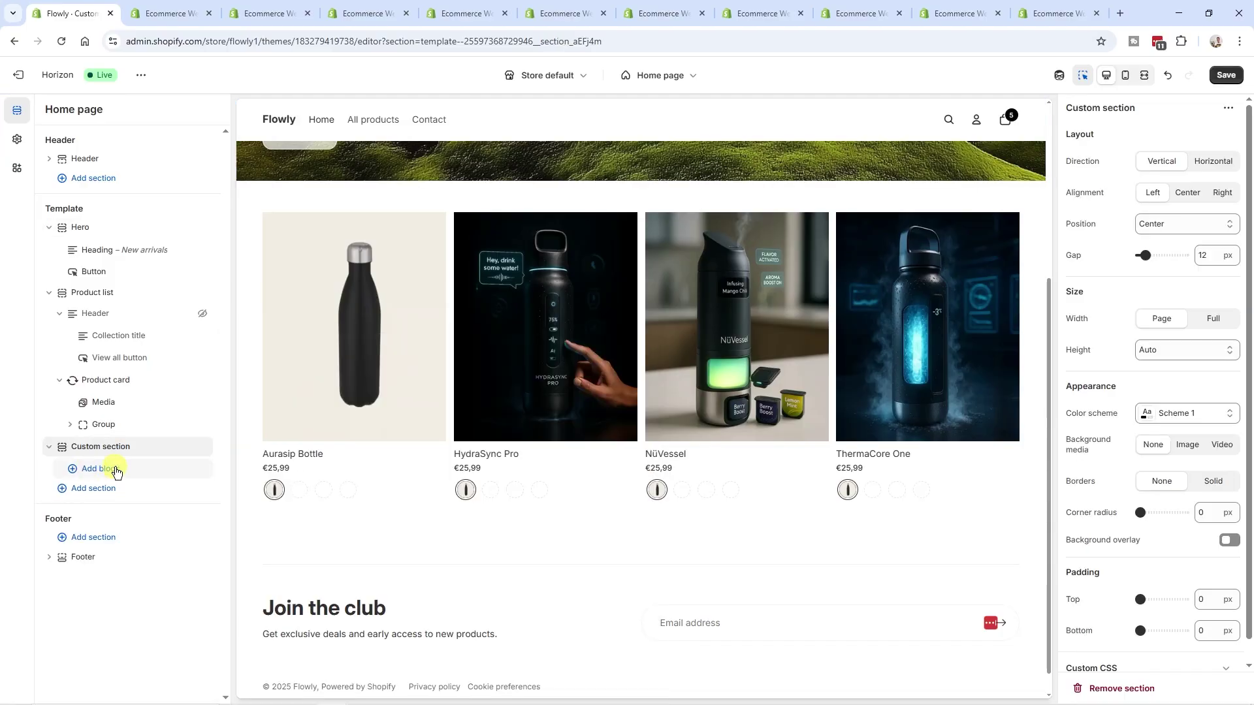
click(116, 470)
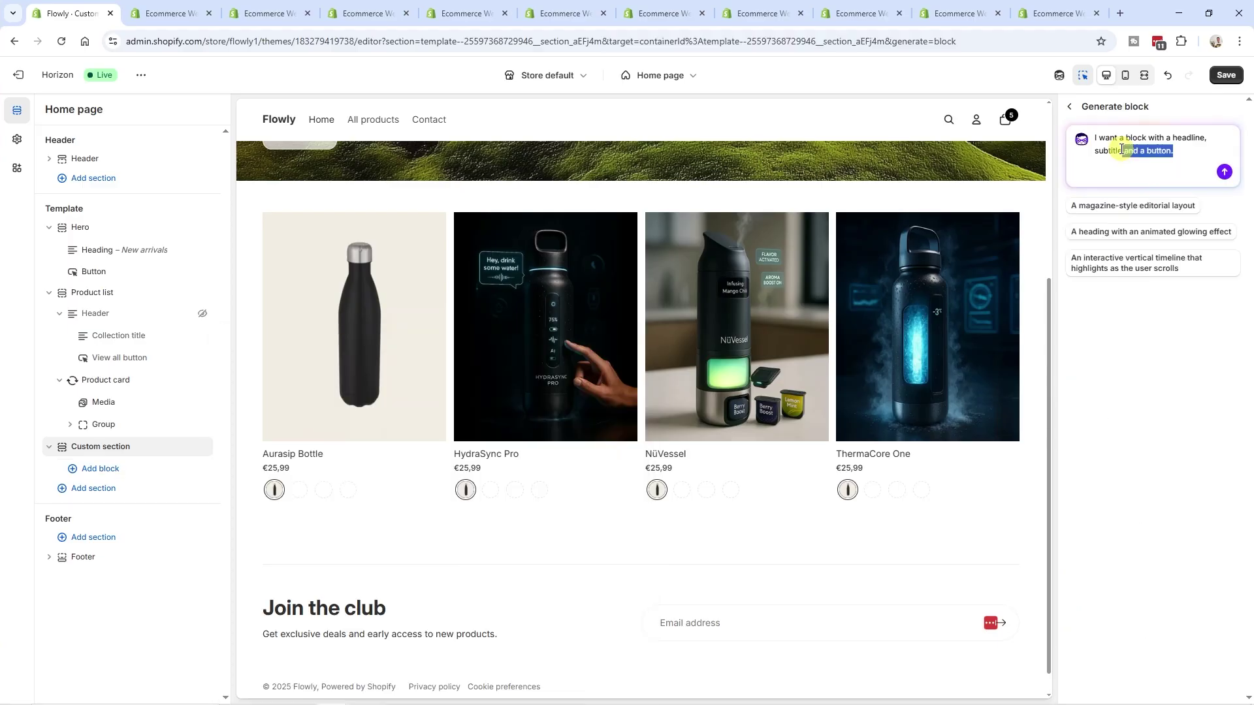
drag(1122, 150, 1086, 131)
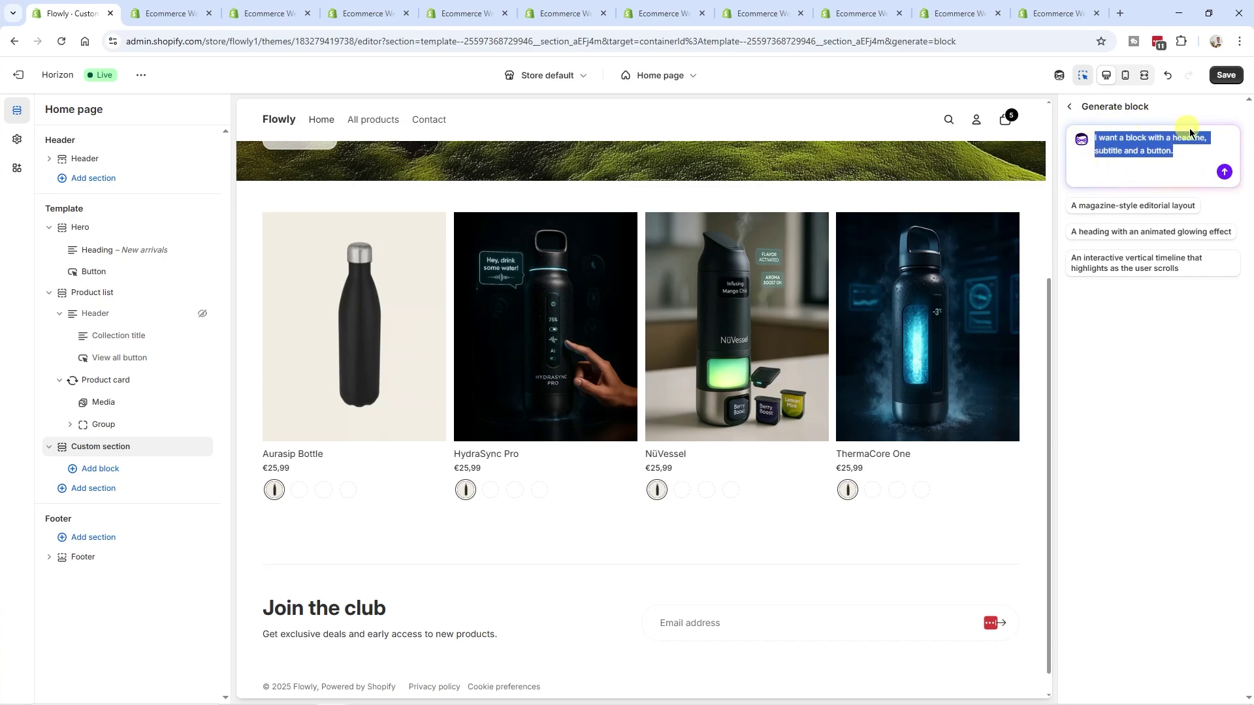
Step: Generate the Hero Block and review its Headline, Subtitle and Shop Now button settings
click(1225, 173)
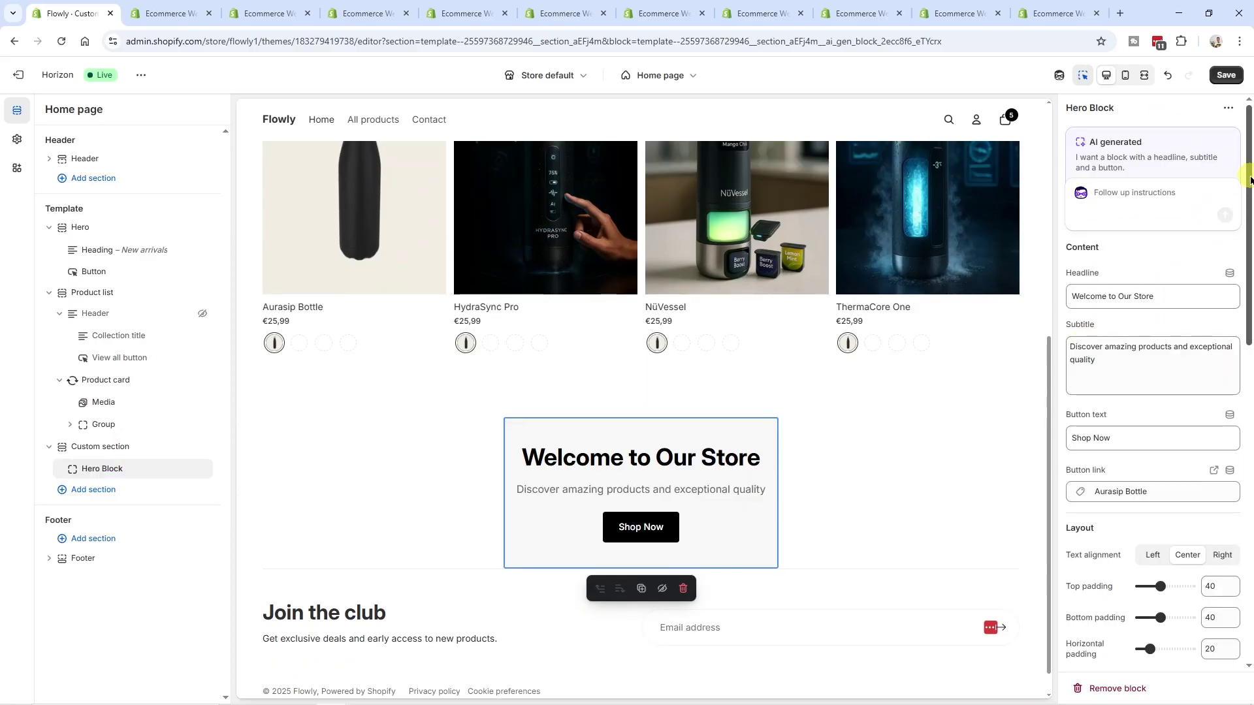
drag(1249, 175, 1187, 196)
drag(1153, 296, 1120, 347)
click(1168, 373)
click(1128, 436)
drag(1111, 437, 1072, 438)
drag(1249, 268, 1249, 424)
scroll(1119, 437, down, 6)
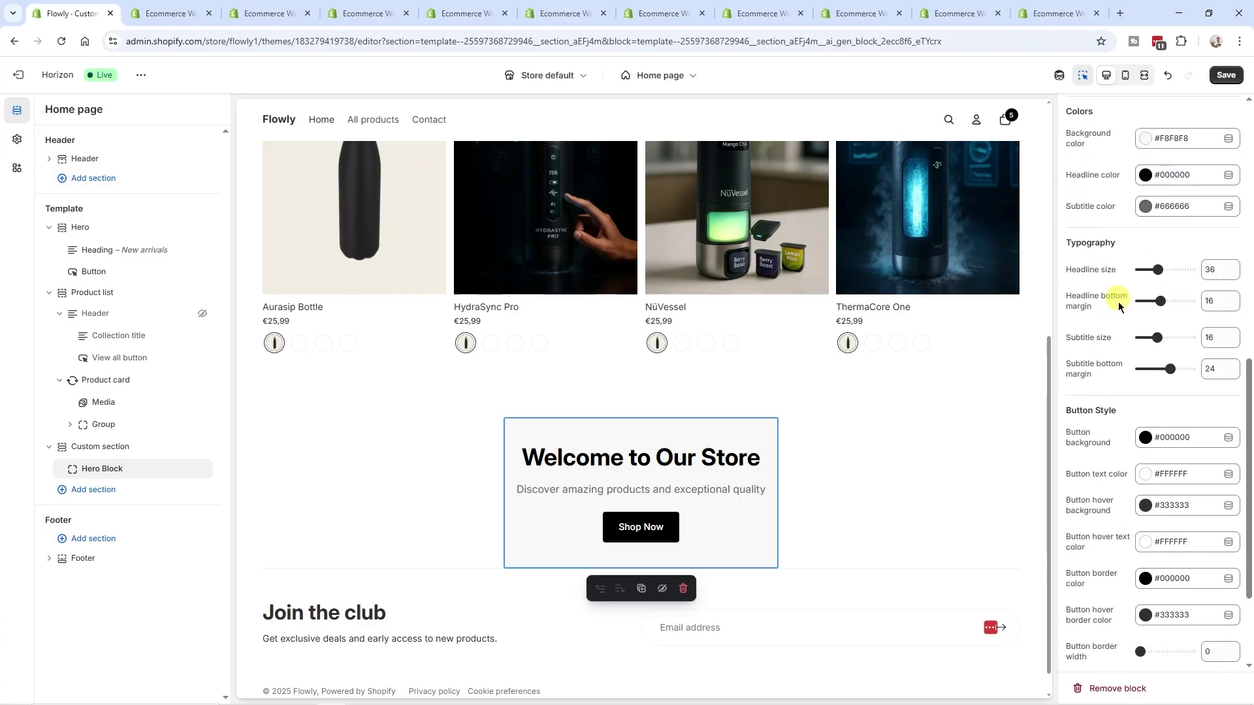
scroll(1144, 537, up, 10)
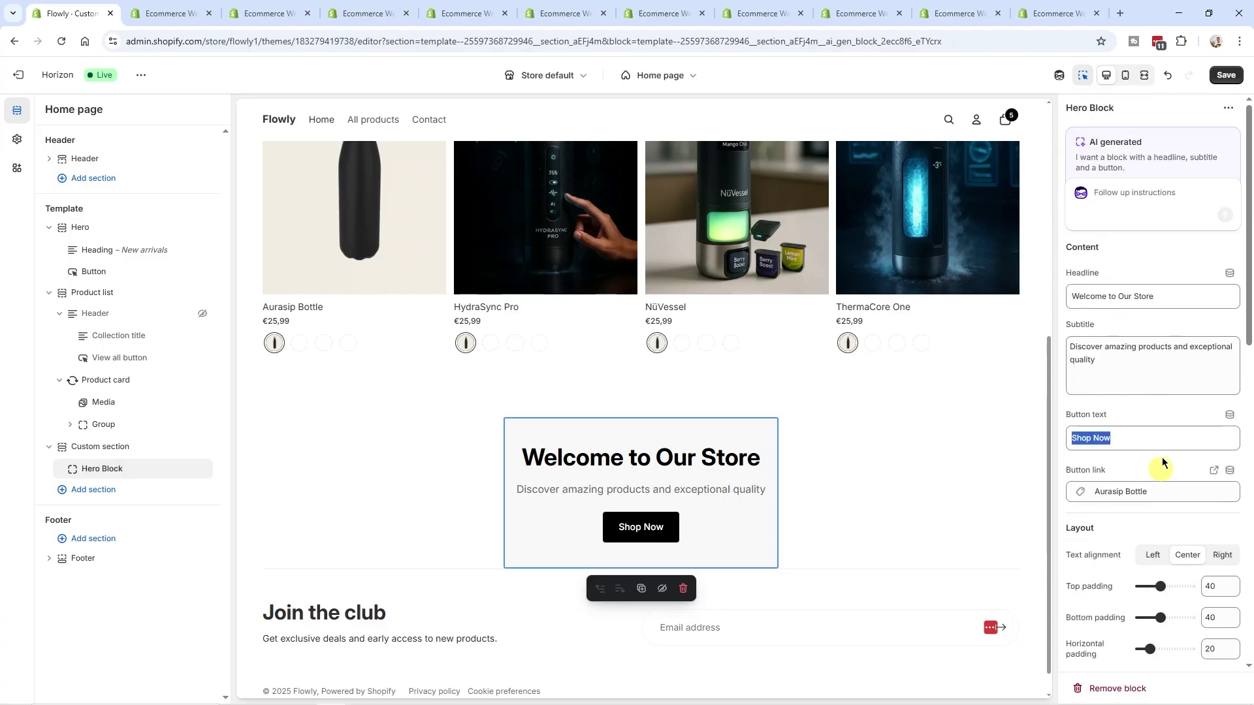
click(1145, 195)
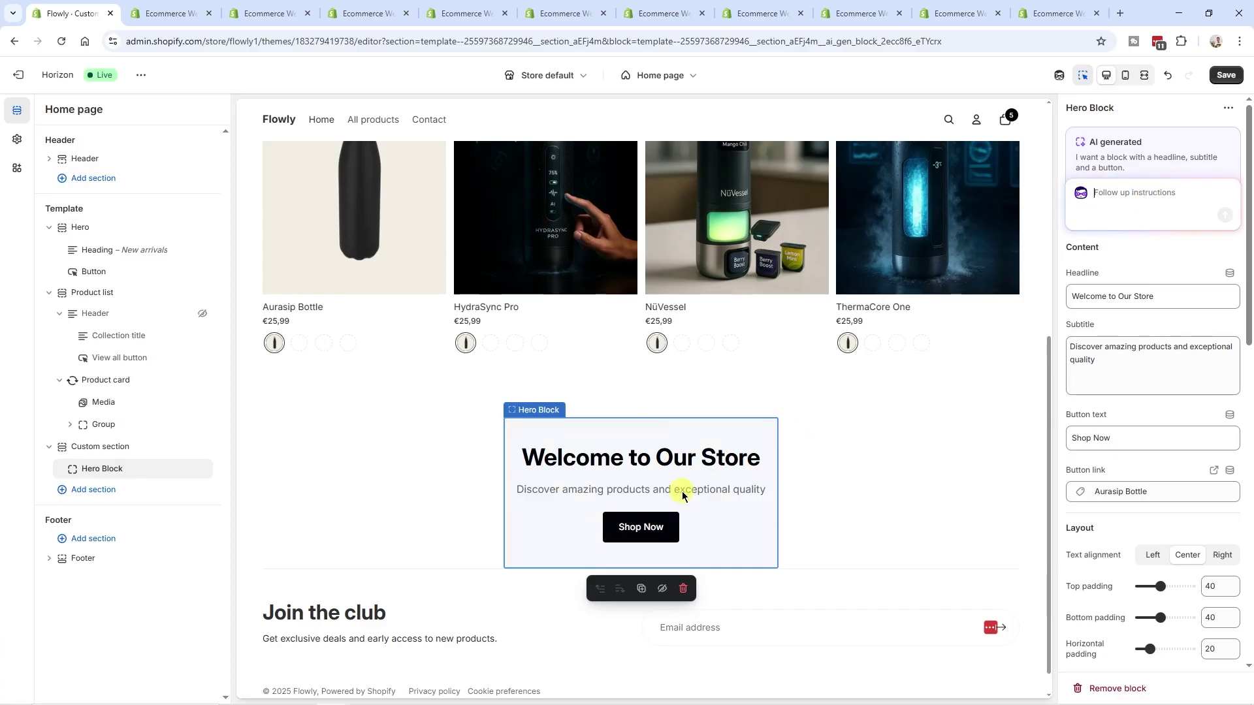
Step: Open the Hero Block's block list, show all block types, and close it without adding
click(109, 476)
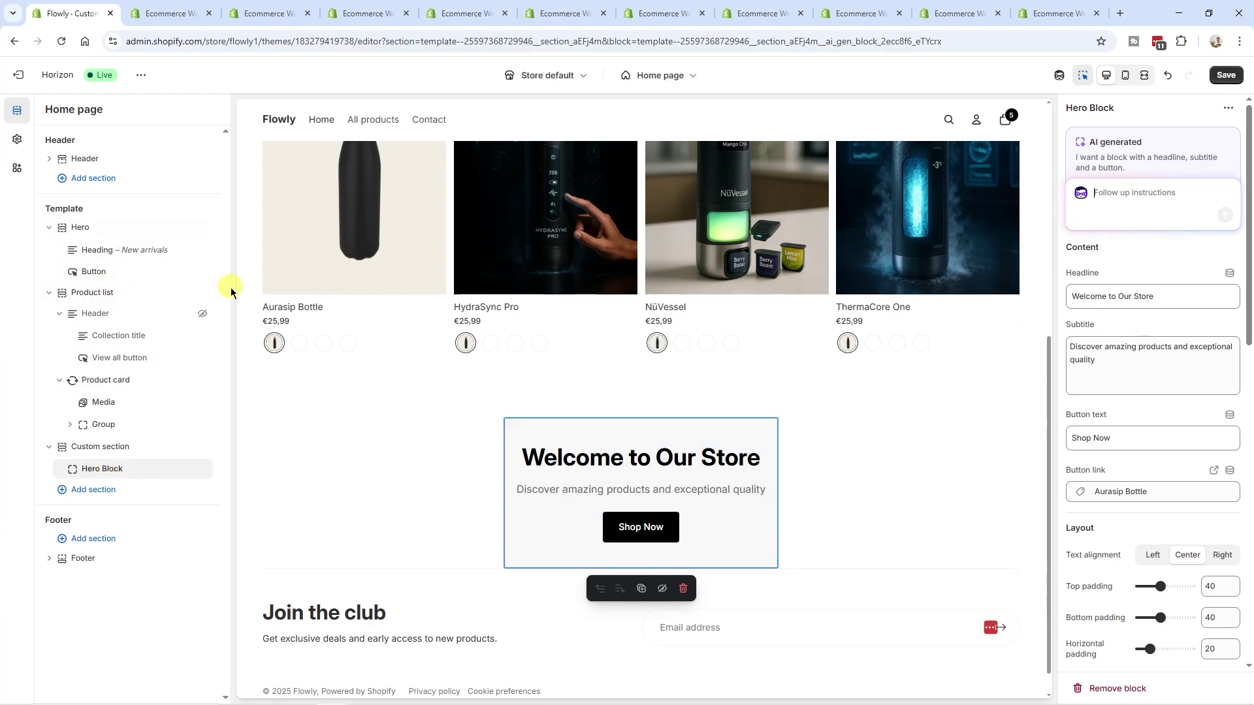
click(139, 282)
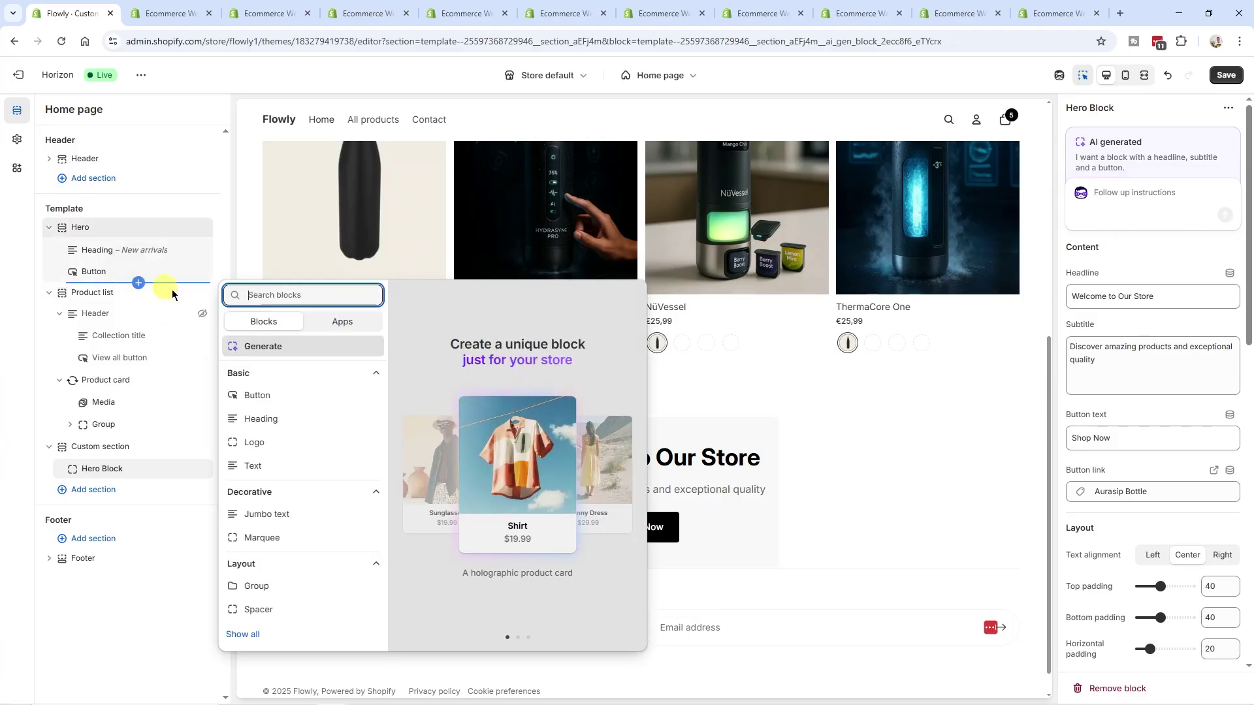
click(245, 634)
scroll(287, 497, up, 10)
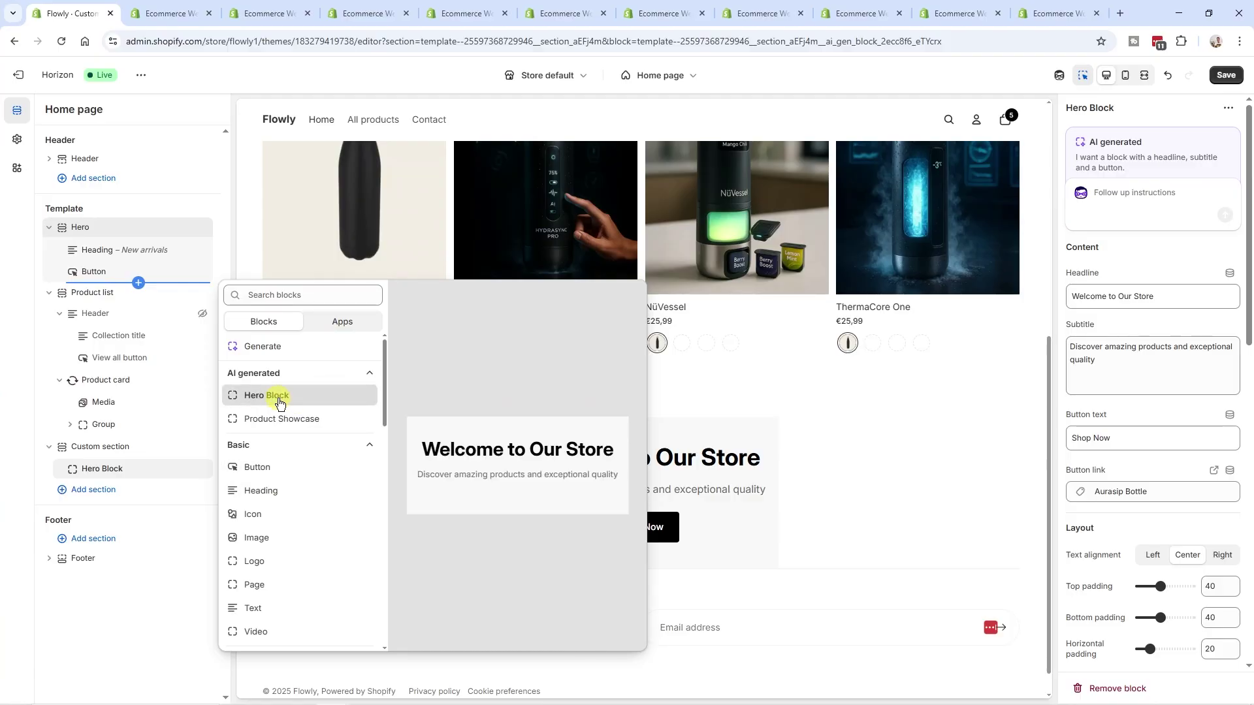
click(132, 628)
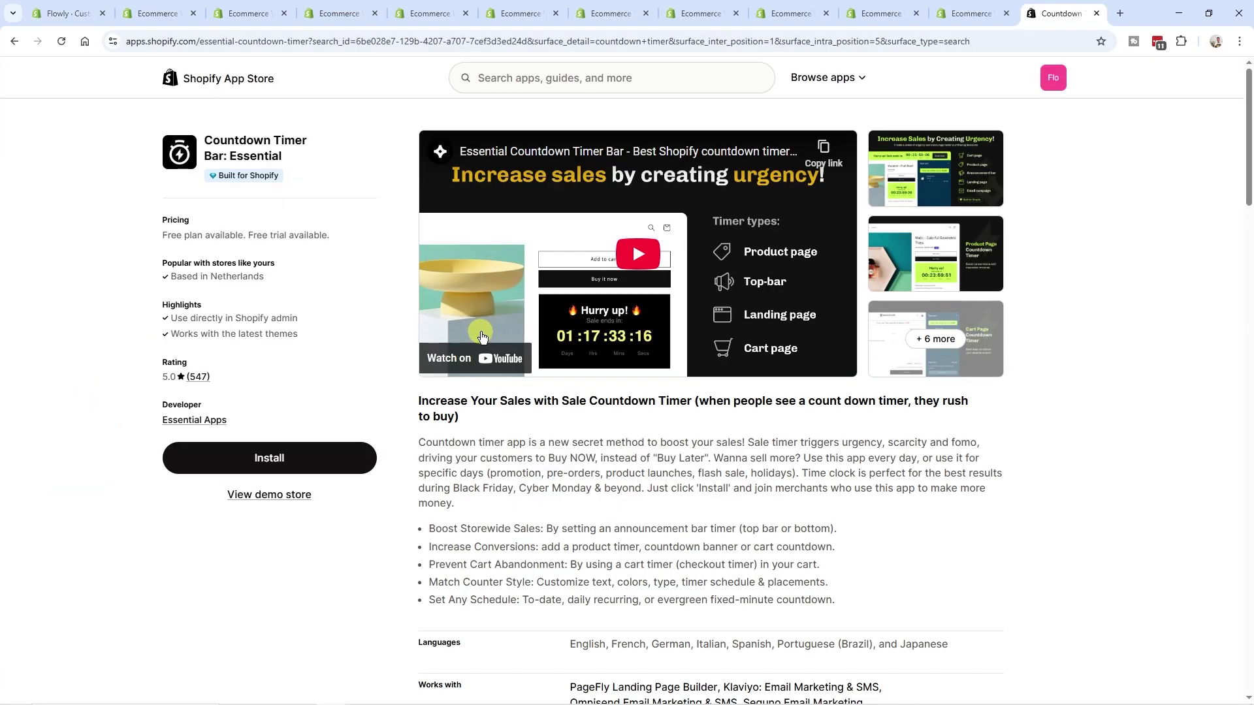
Step: View the Countdown Timer Bar: Essential screenshots, then return to the Harbor Goods editor
drag(204, 139, 320, 141)
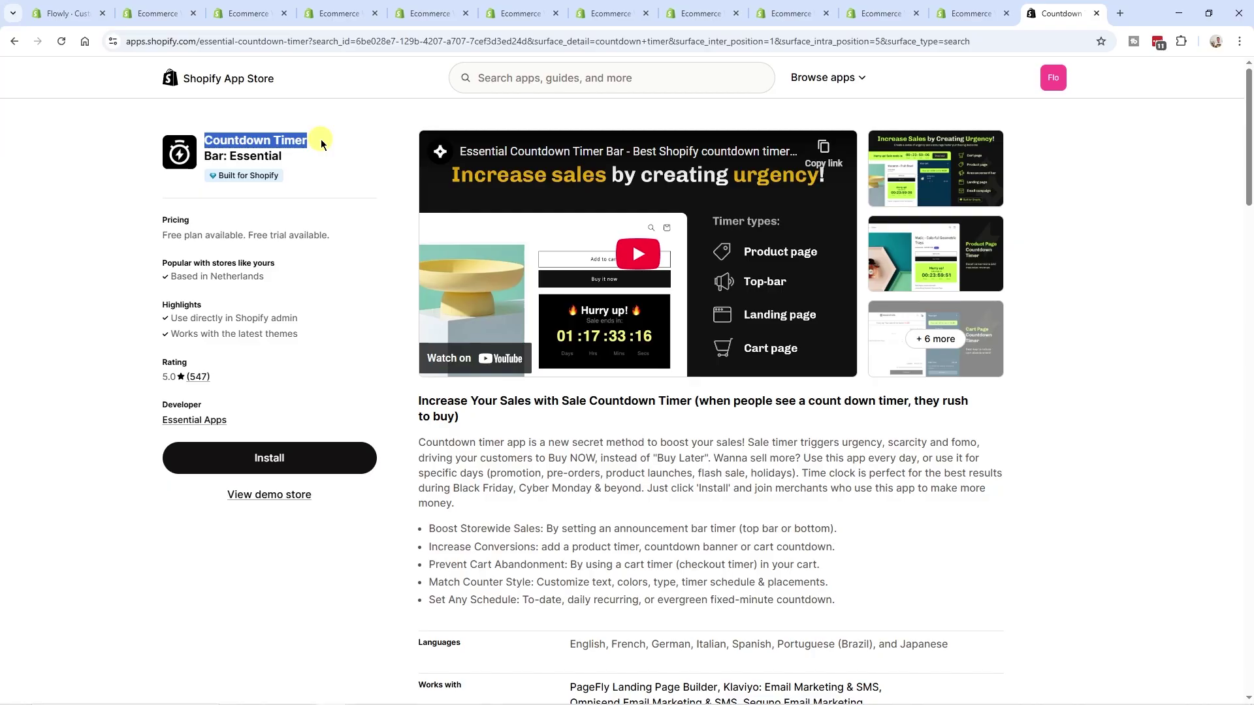
scroll(348, 302, down, 4)
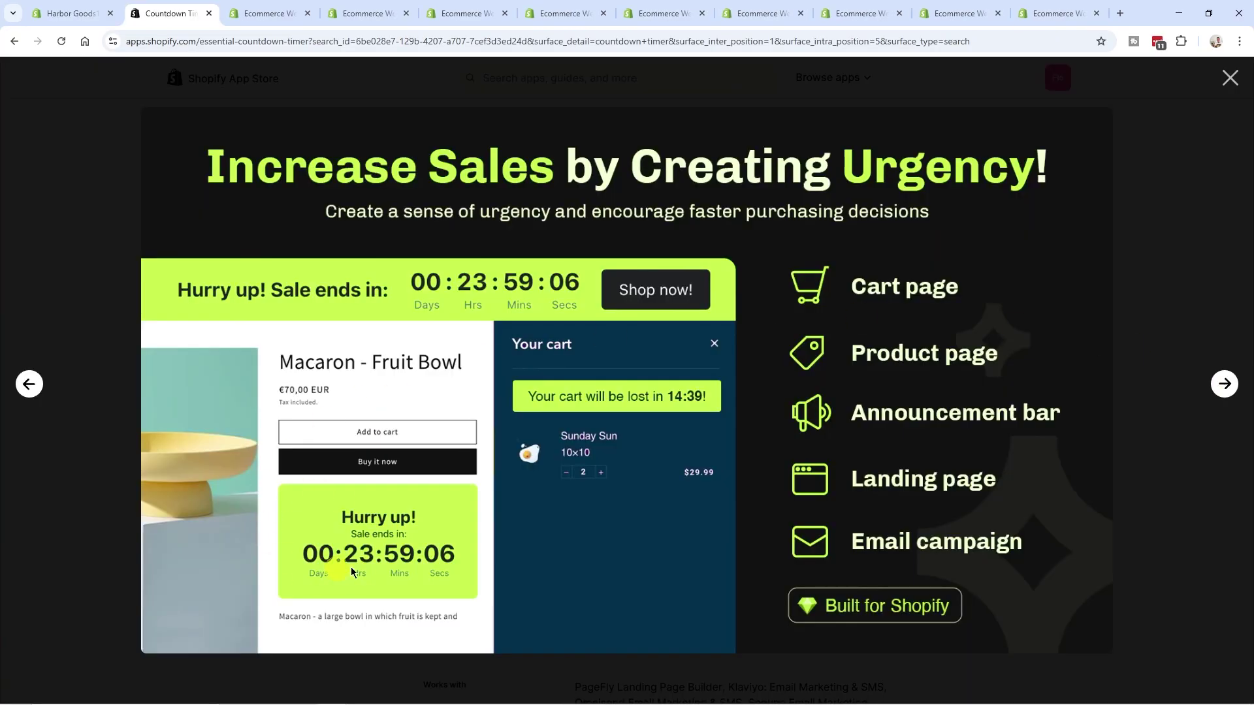
click(1227, 386)
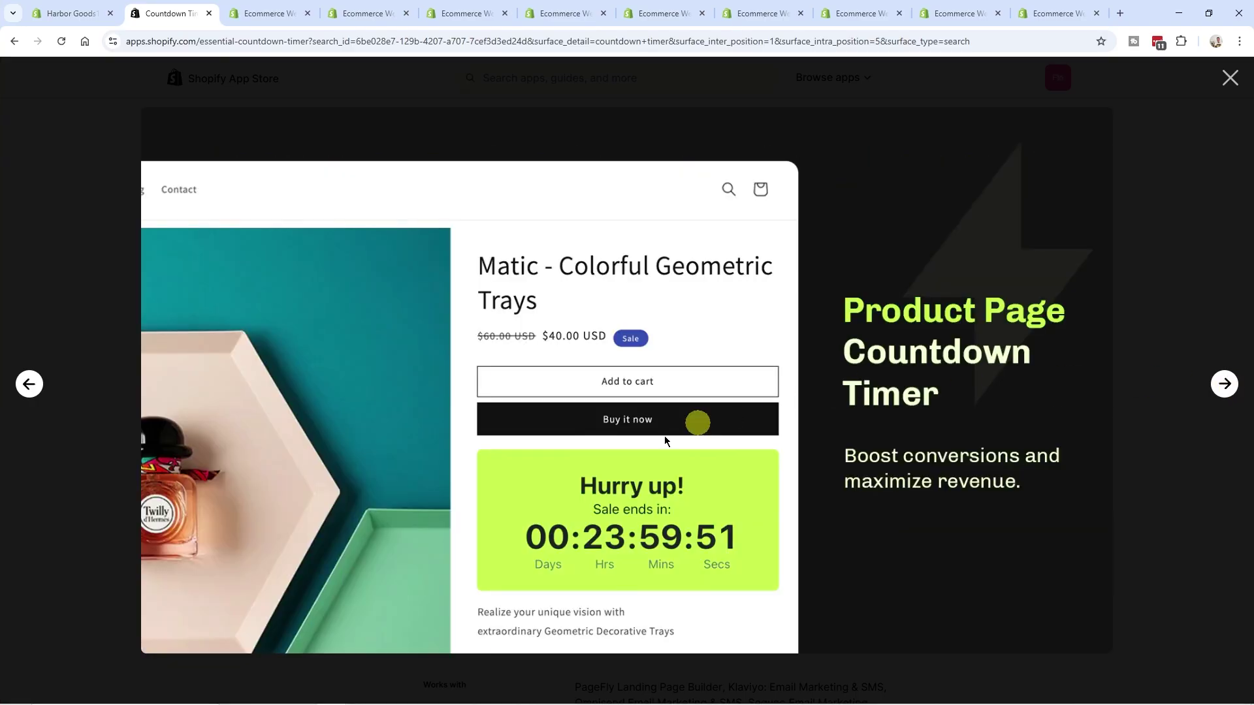
click(92, 19)
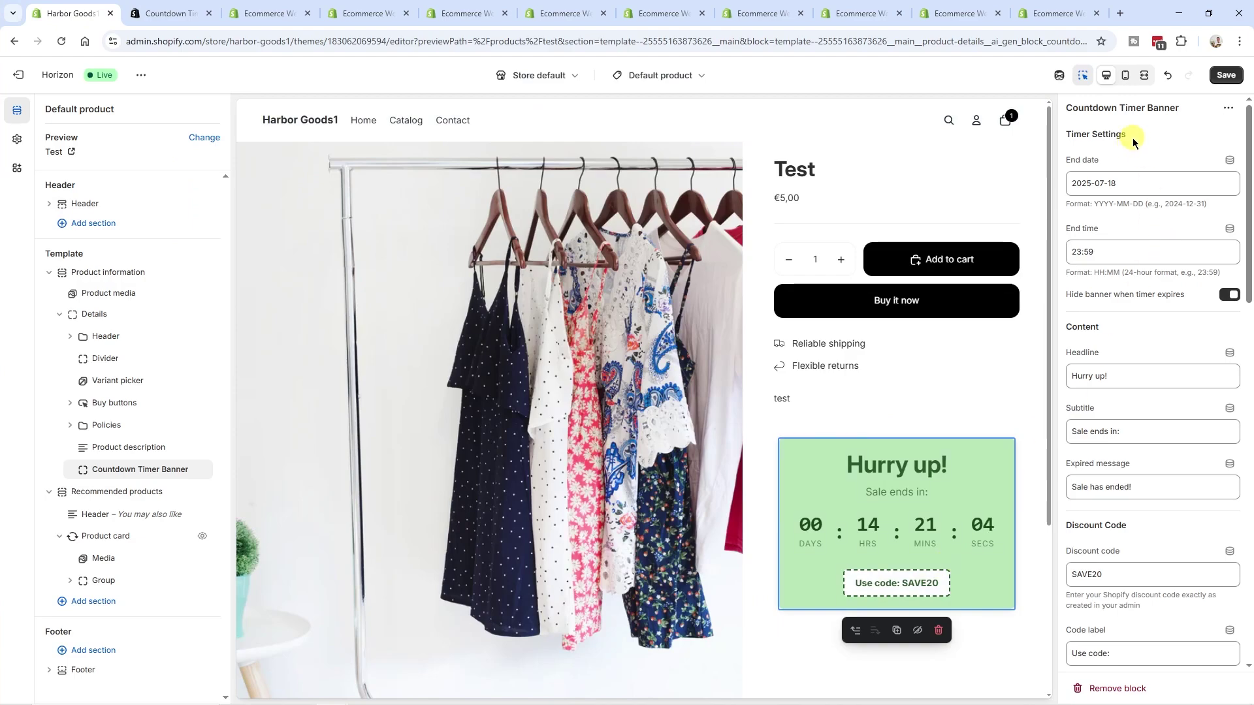
Step: Scroll through the Countdown Timer Banner settings and go back to Dawn's Flowly home page
drag(1248, 156, 1249, 196)
scroll(1162, 209, down, 2)
scroll(1155, 196, down, 4)
scroll(1154, 196, up, 2)
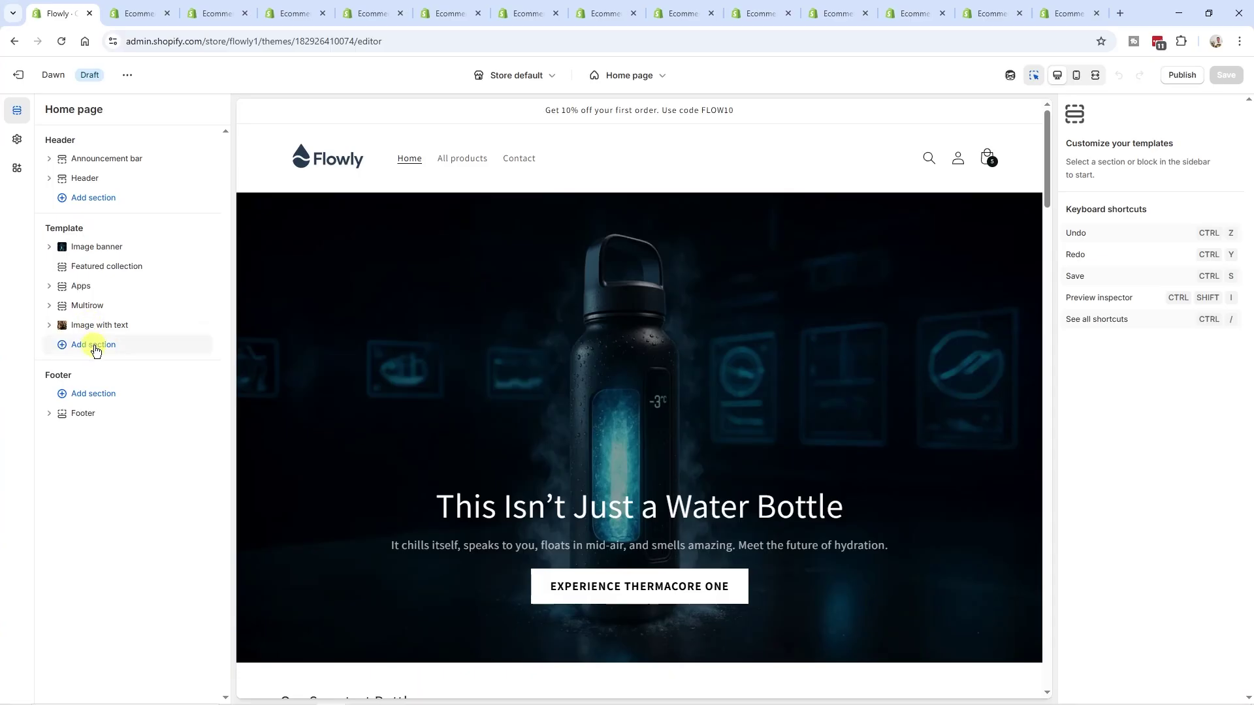
Step: Open Dawn's list of addable home page sections and scroll through it
click(94, 346)
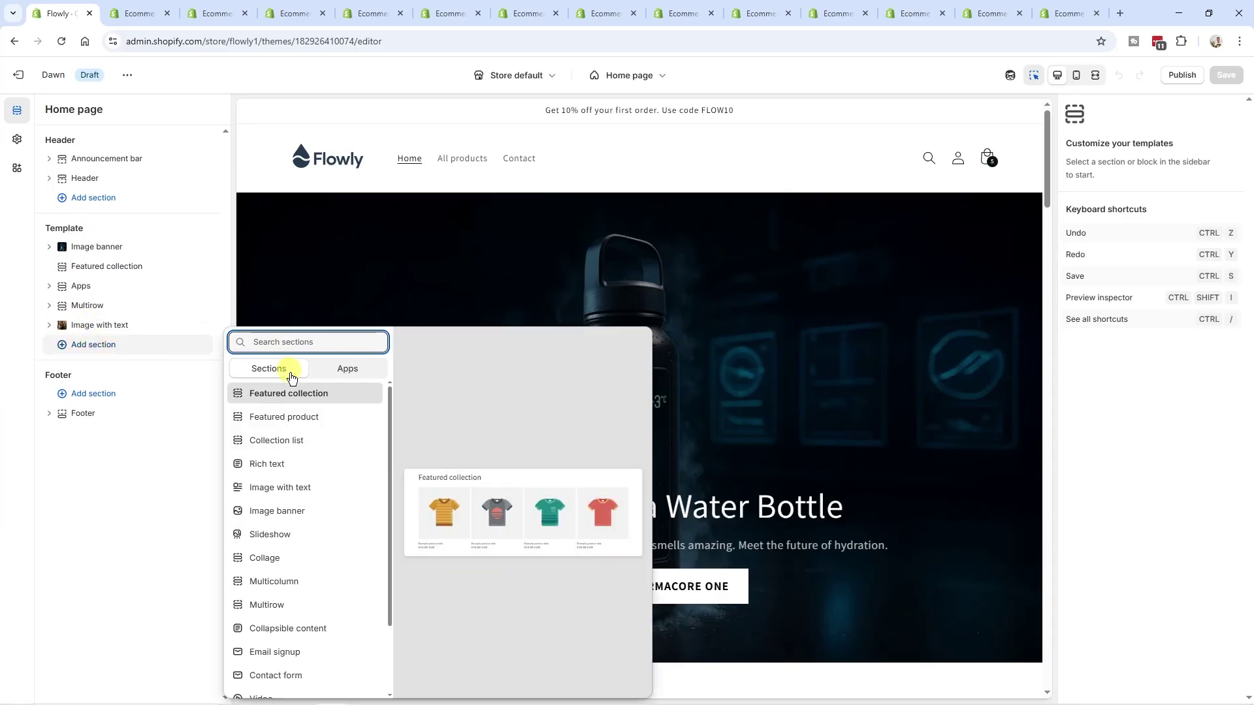
scroll(300, 458, down, 3)
scroll(300, 627, up, 3)
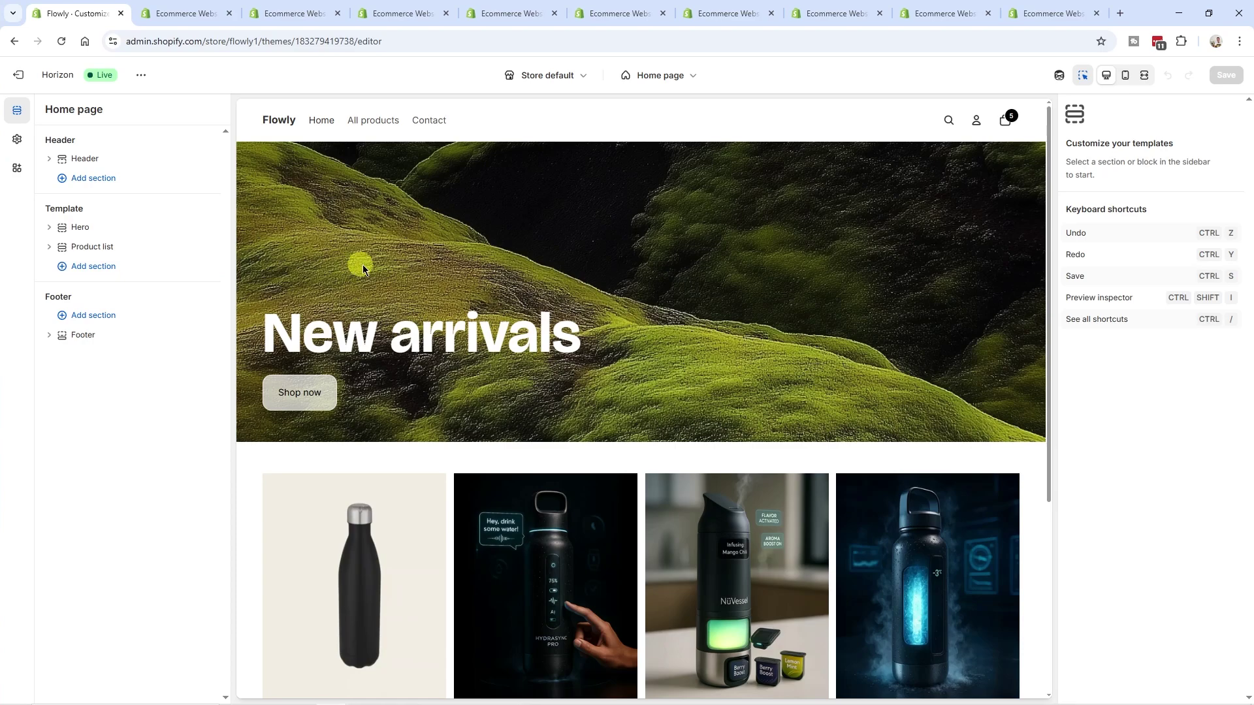
Step: Open Horizon's Add section list and browse its section types for comparison
click(93, 267)
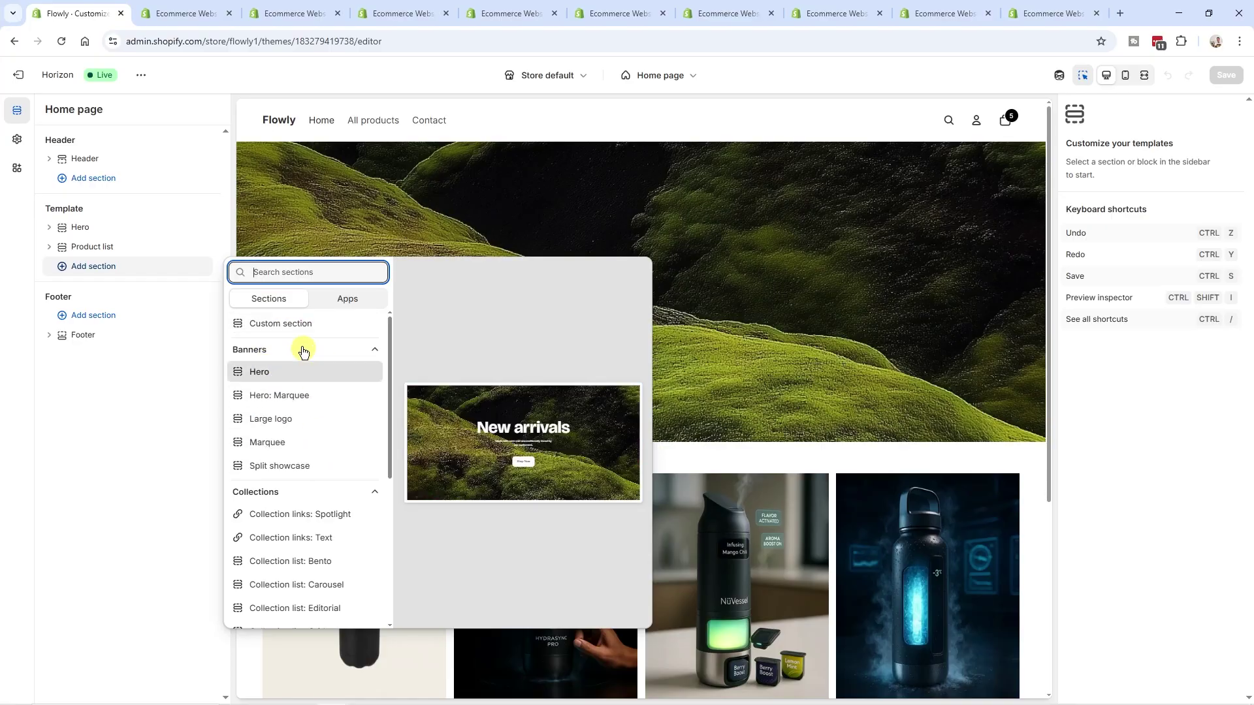
scroll(261, 392, down, 2)
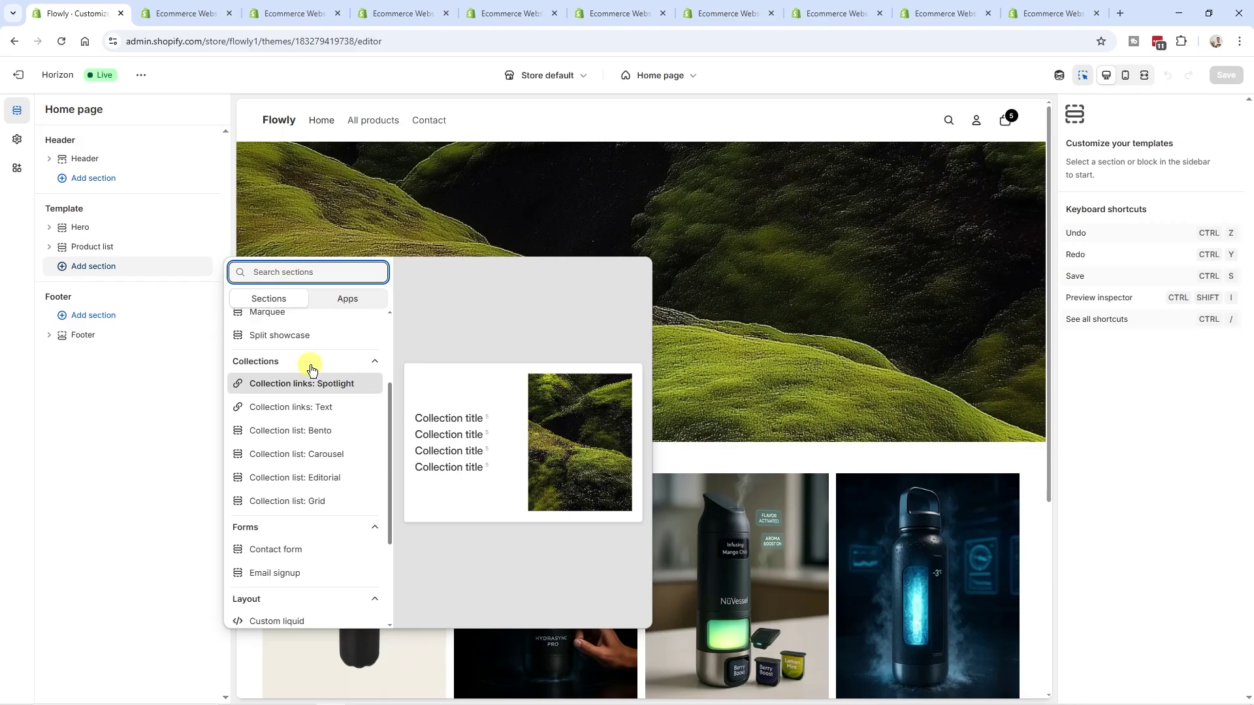
scroll(301, 385, down, 2)
scroll(300, 379, down, 4)
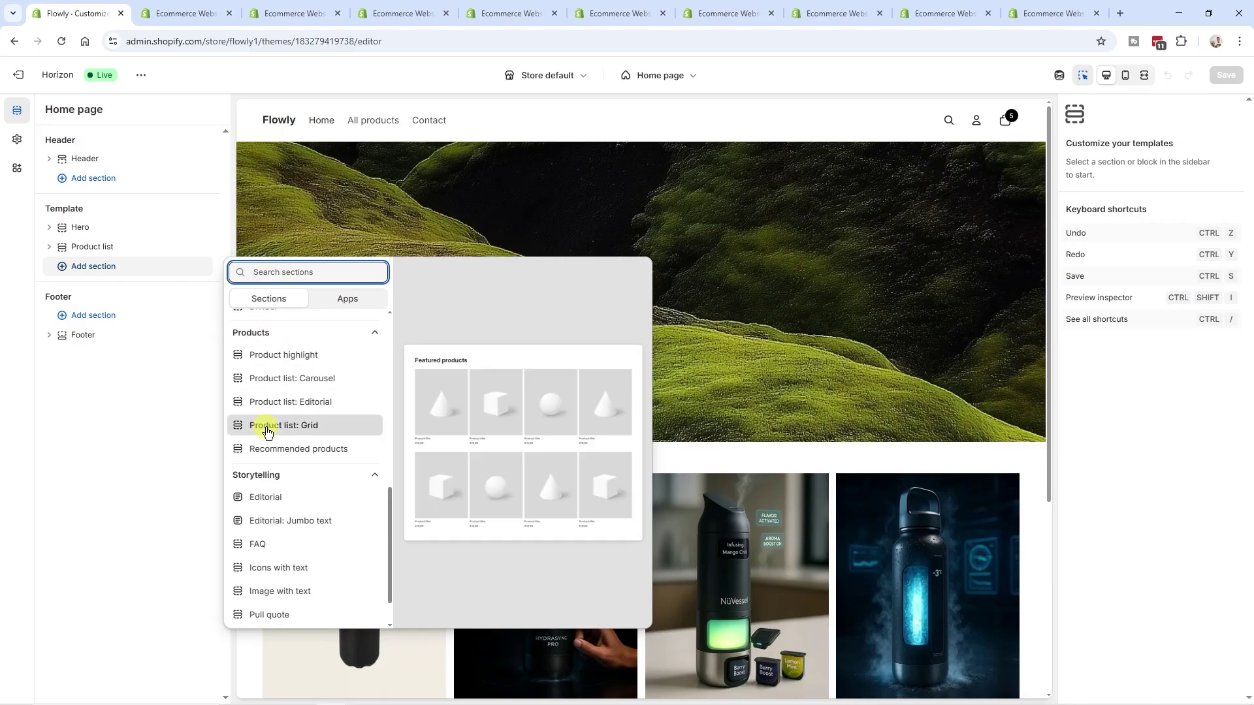
scroll(303, 480, up, 7)
scroll(301, 481, up, 1)
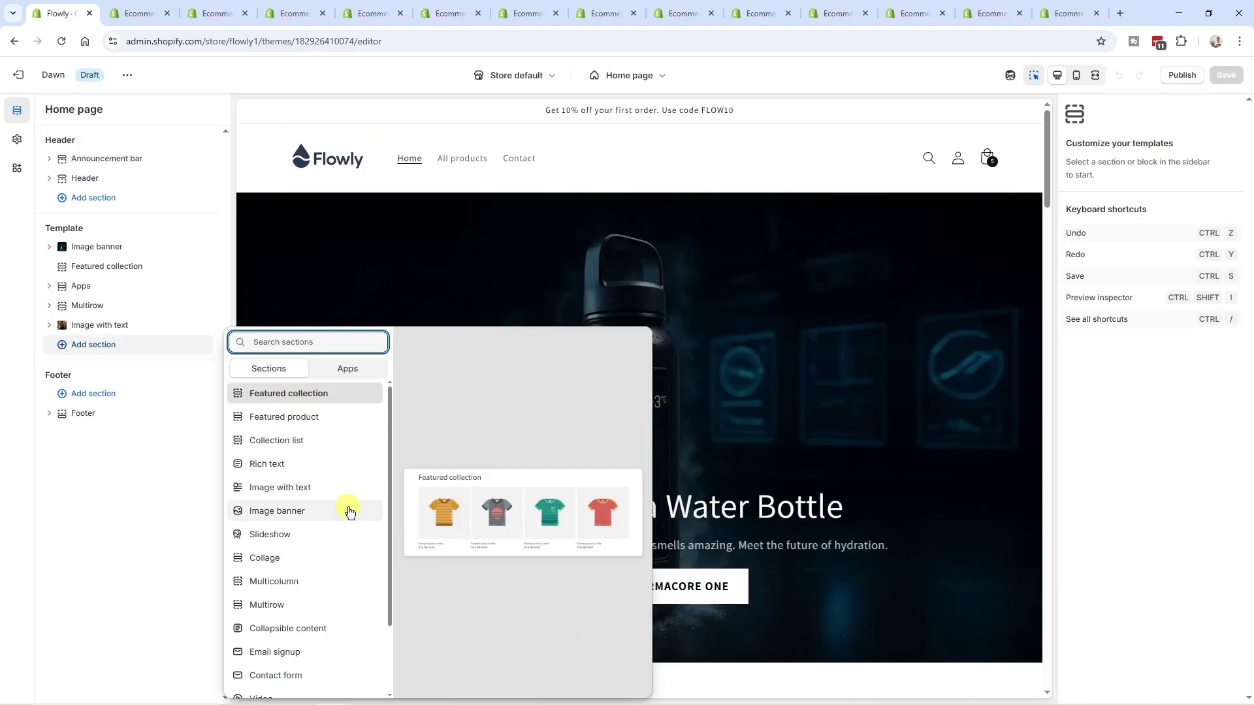
scroll(341, 516, down, 2)
scroll(338, 523, up, 2)
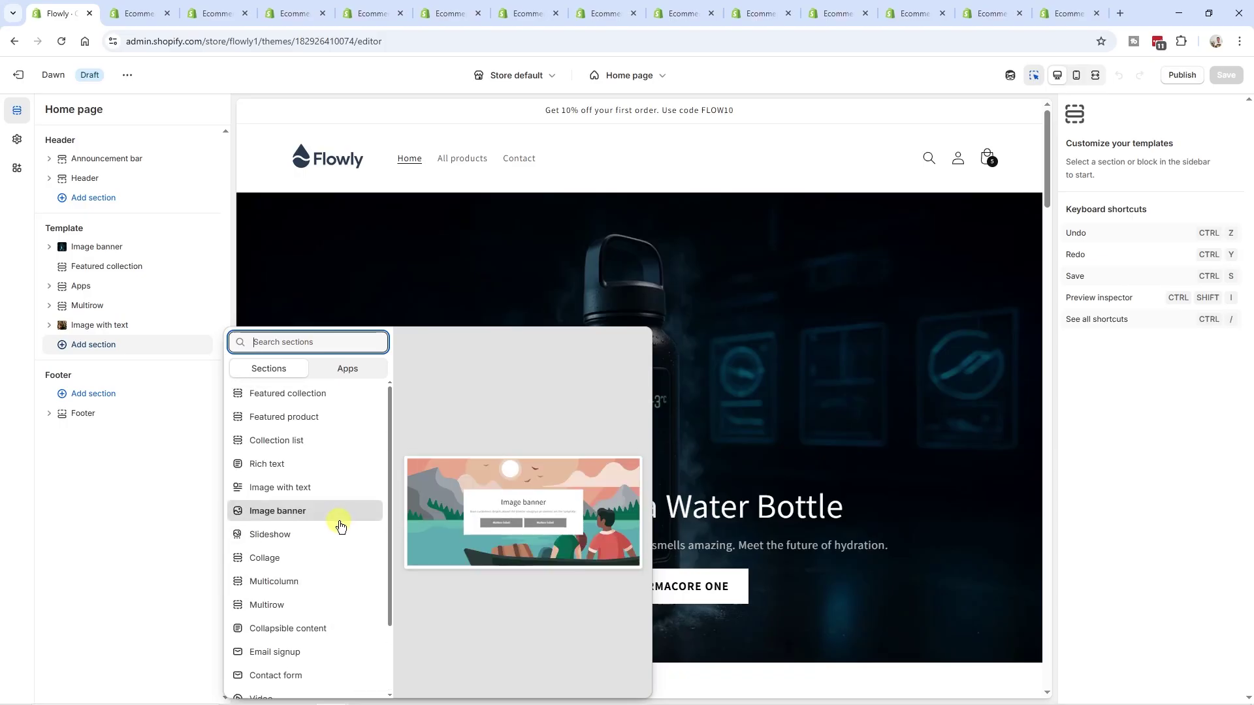
Step: Browse Horizon's Sections list of banner, collection and form section types
scroll(340, 523, down, 2)
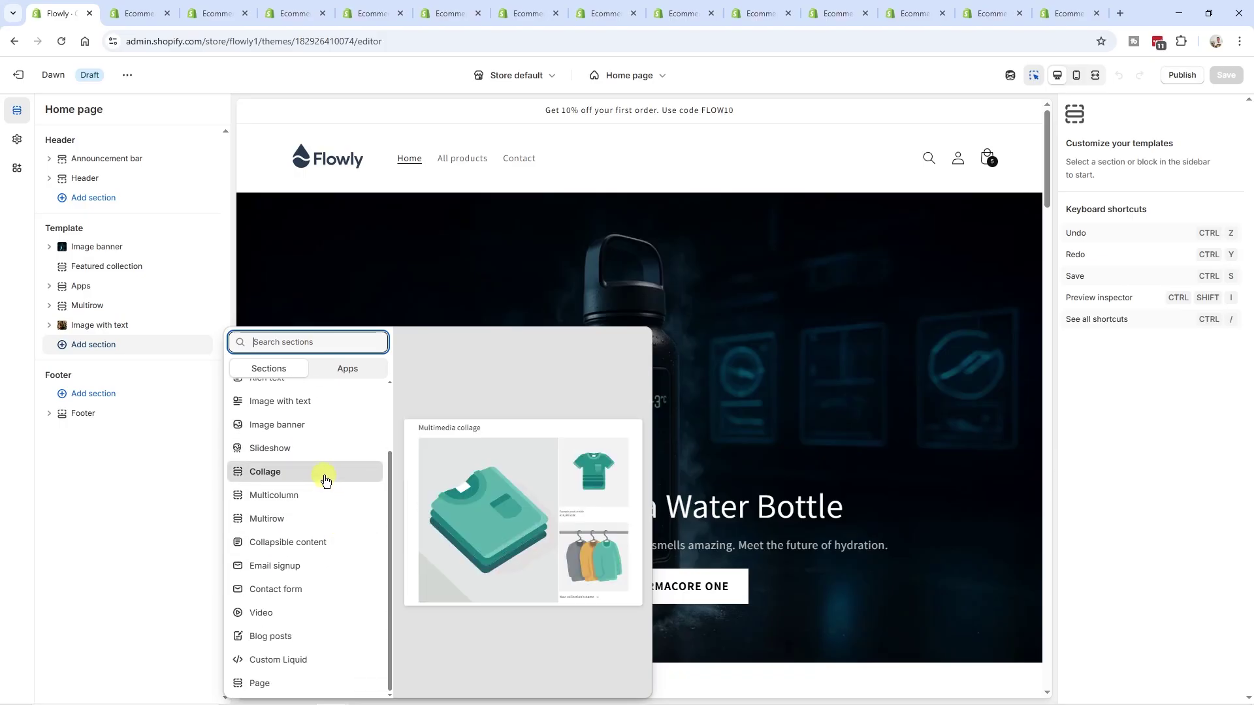
scroll(325, 476, up, 3)
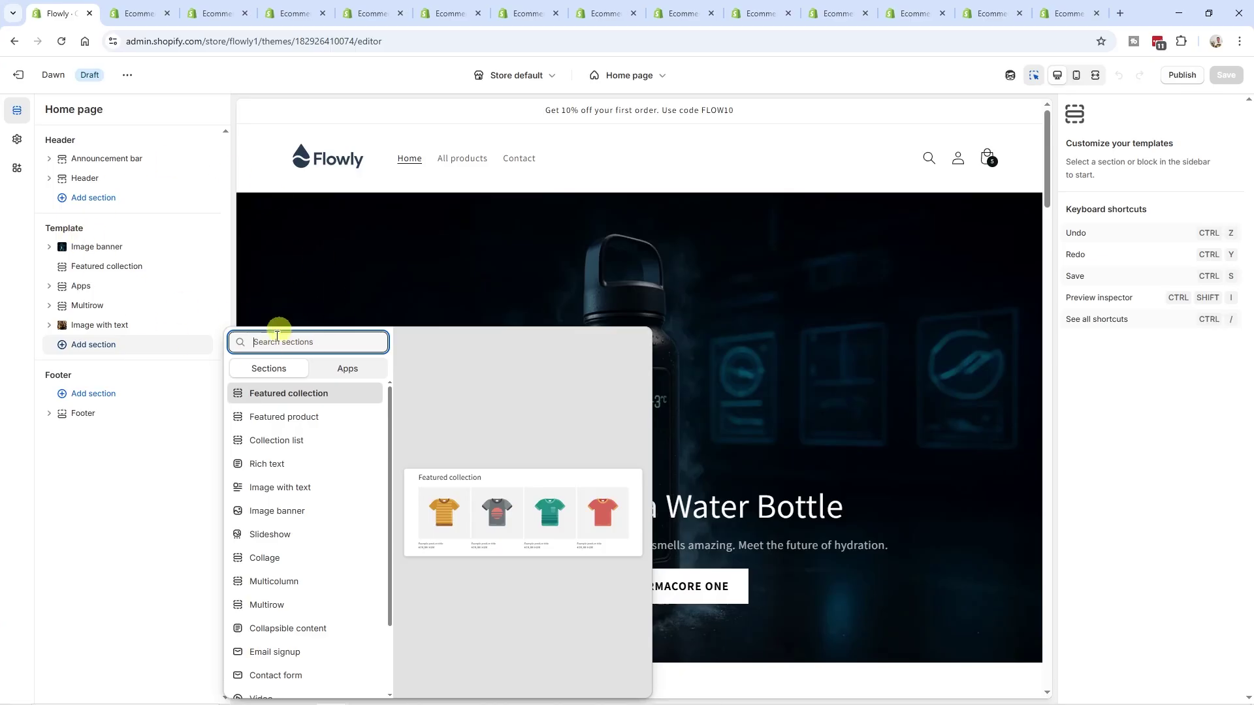
scroll(297, 437, down, 3)
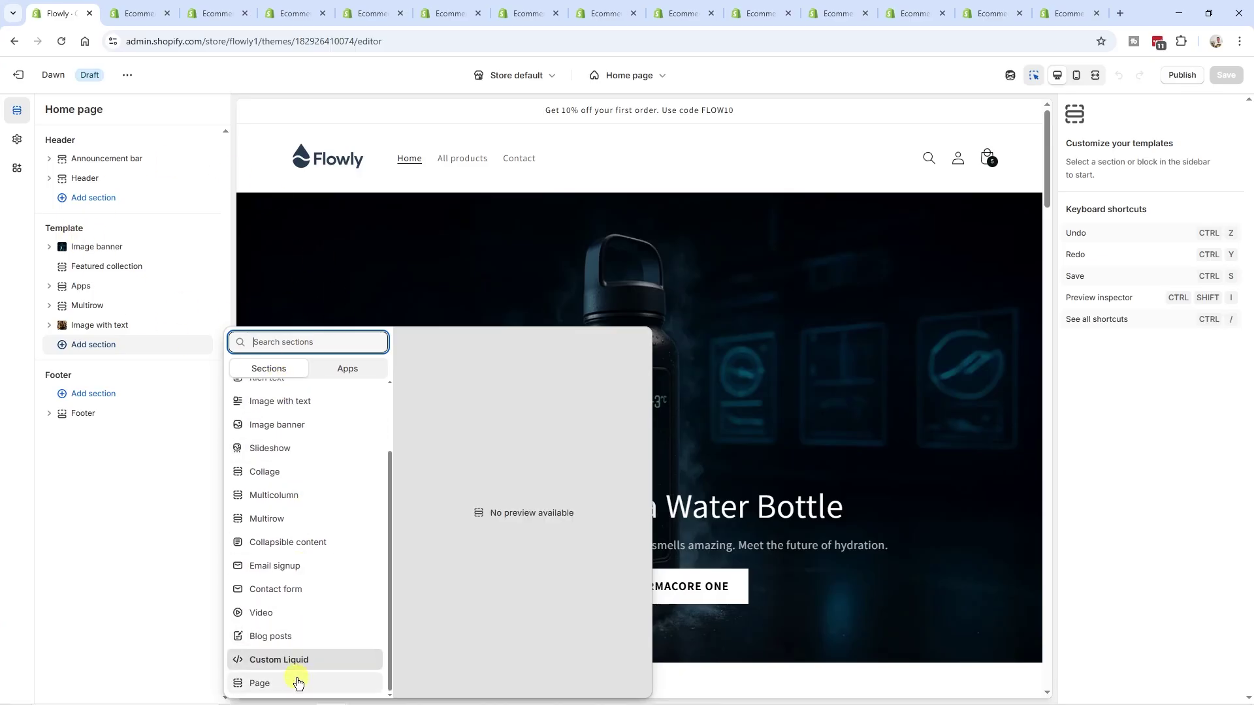
scroll(299, 657, up, 2)
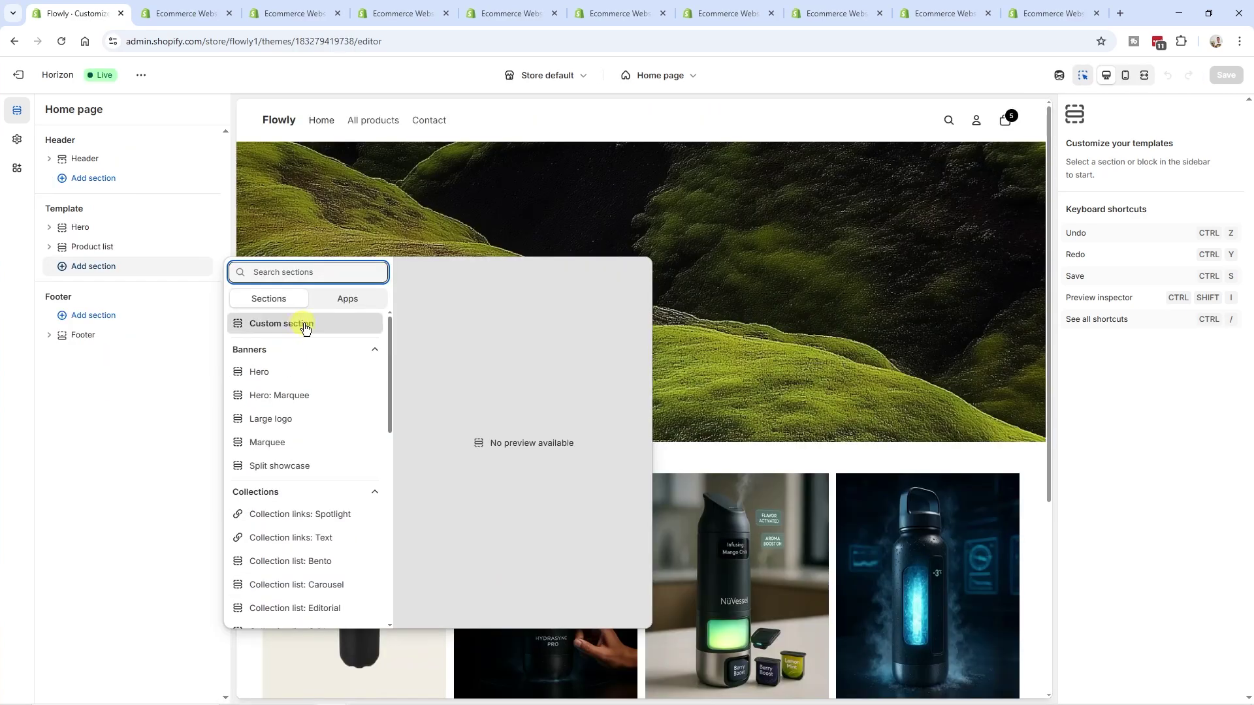
scroll(322, 444, down, 10)
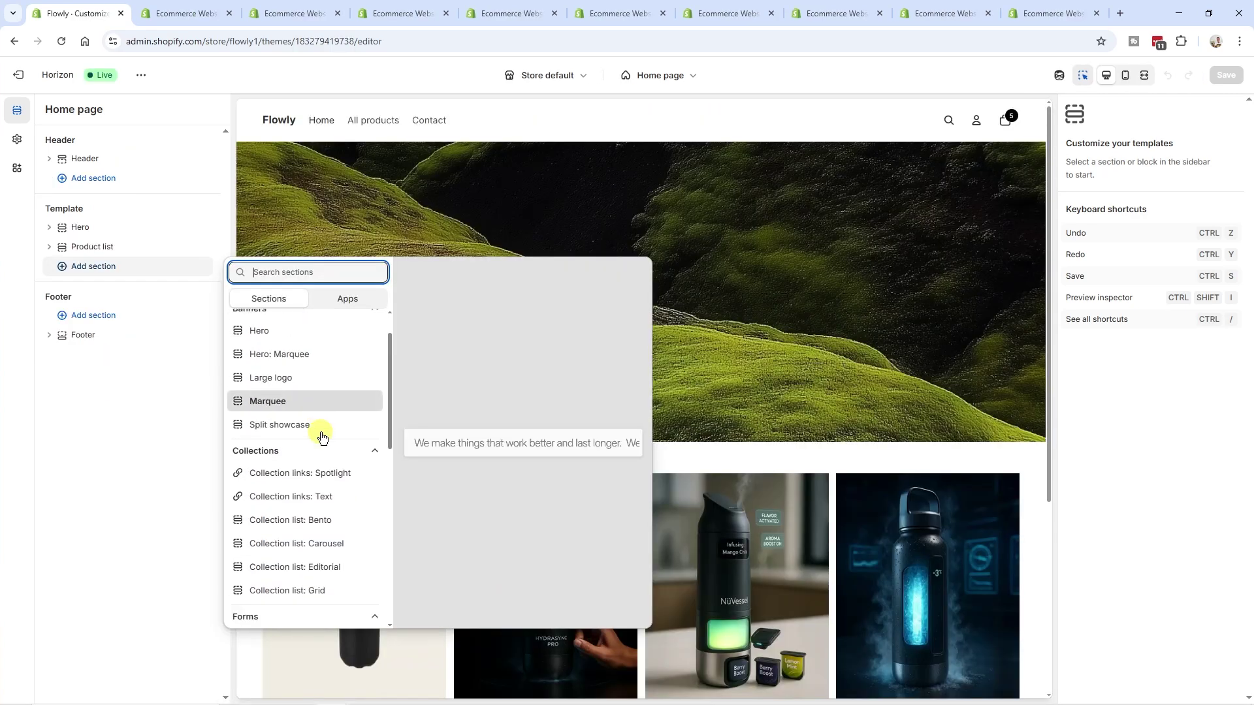
scroll(313, 574, up, 10)
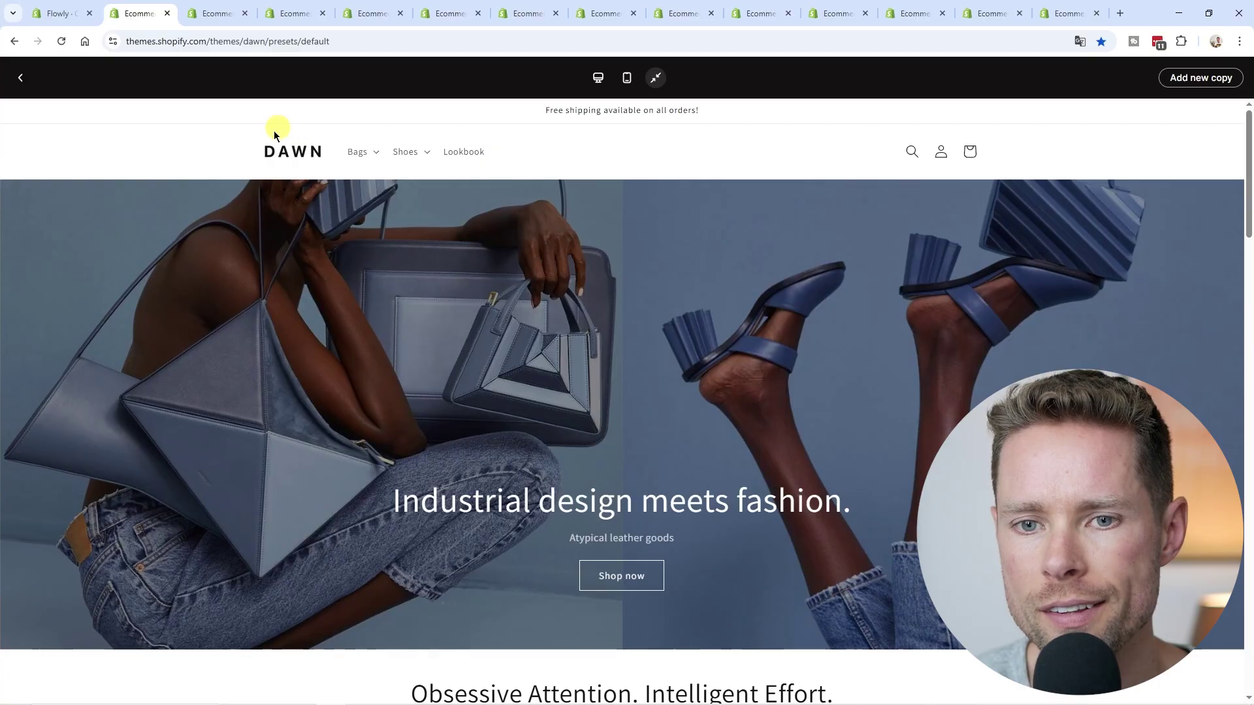
Step: View the footers of the Dawn, Sense, Trade, Refresh, Craft and Studio theme demos
drag(1248, 174, 1246, 626)
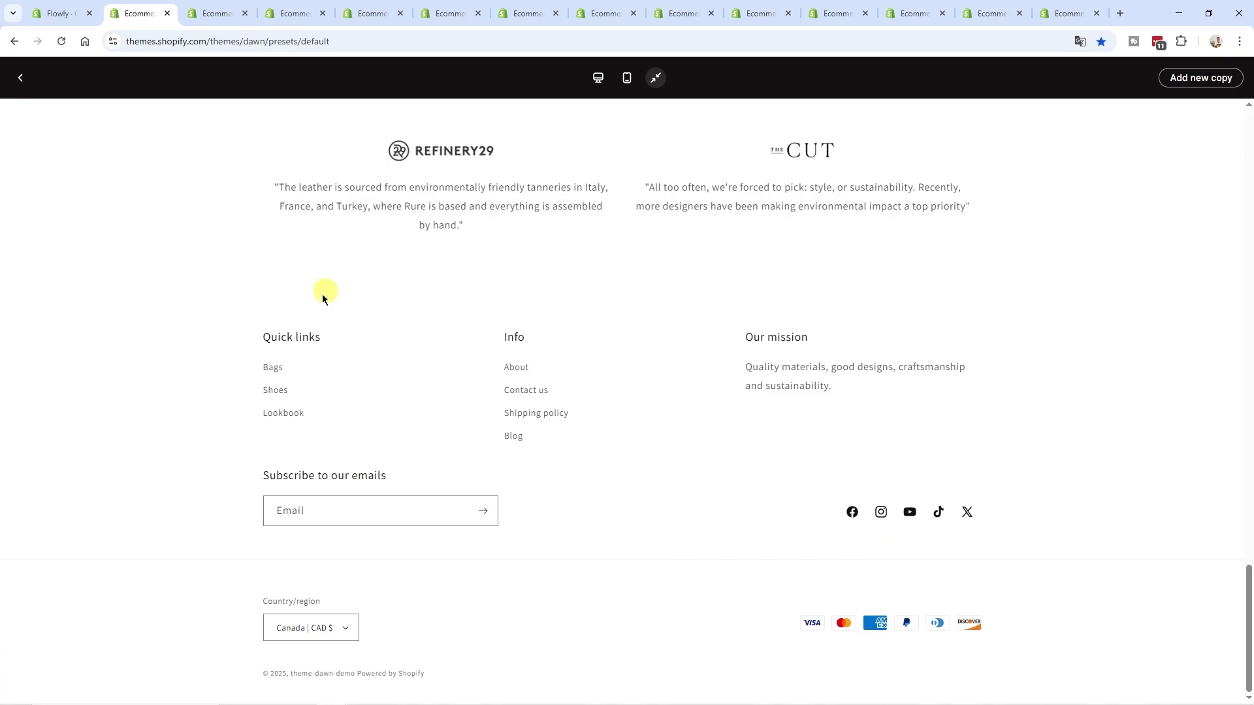
key(ctrl+Tab)
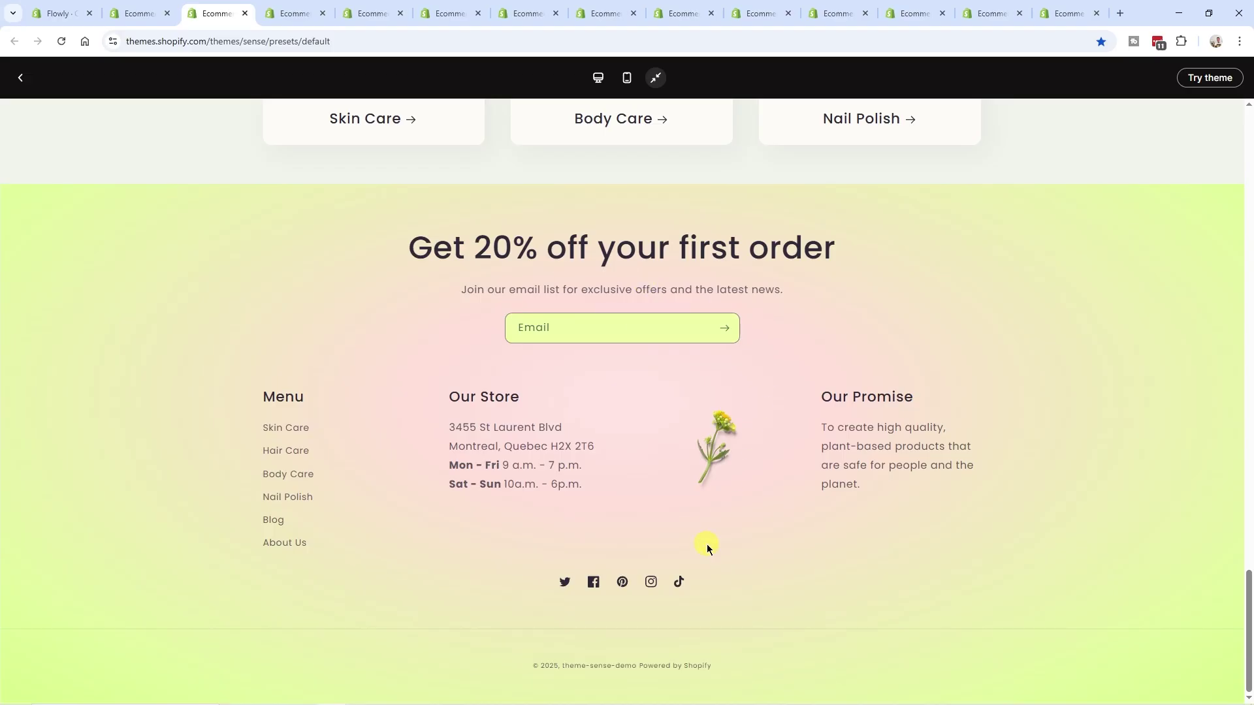
key(ctrl+Tab)
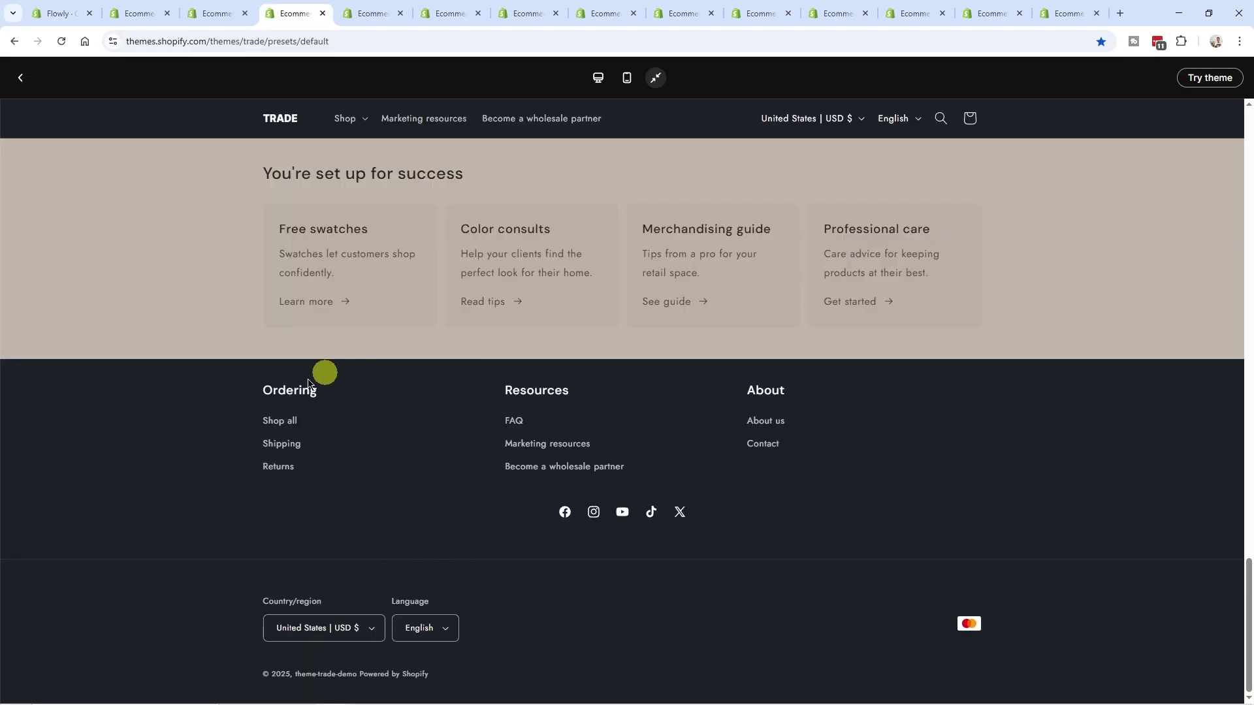
key(ctrl+Tab)
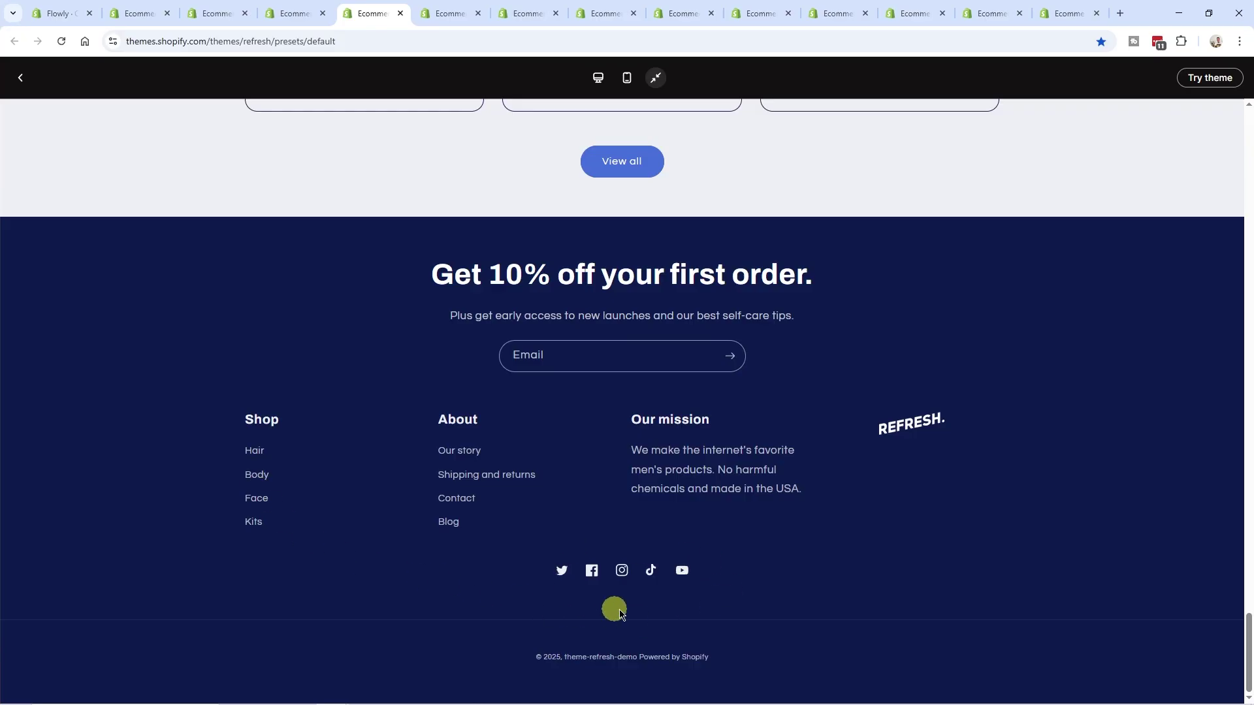
key(ctrl+Tab)
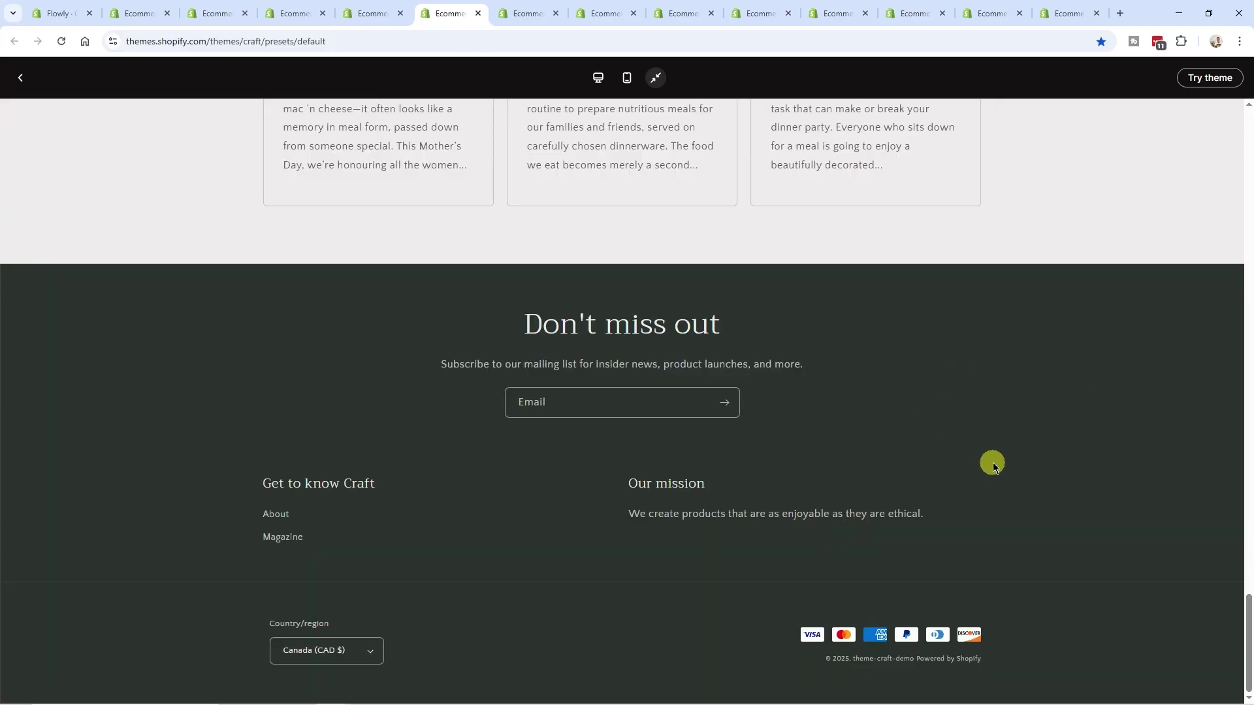
key(ctrl+Tab)
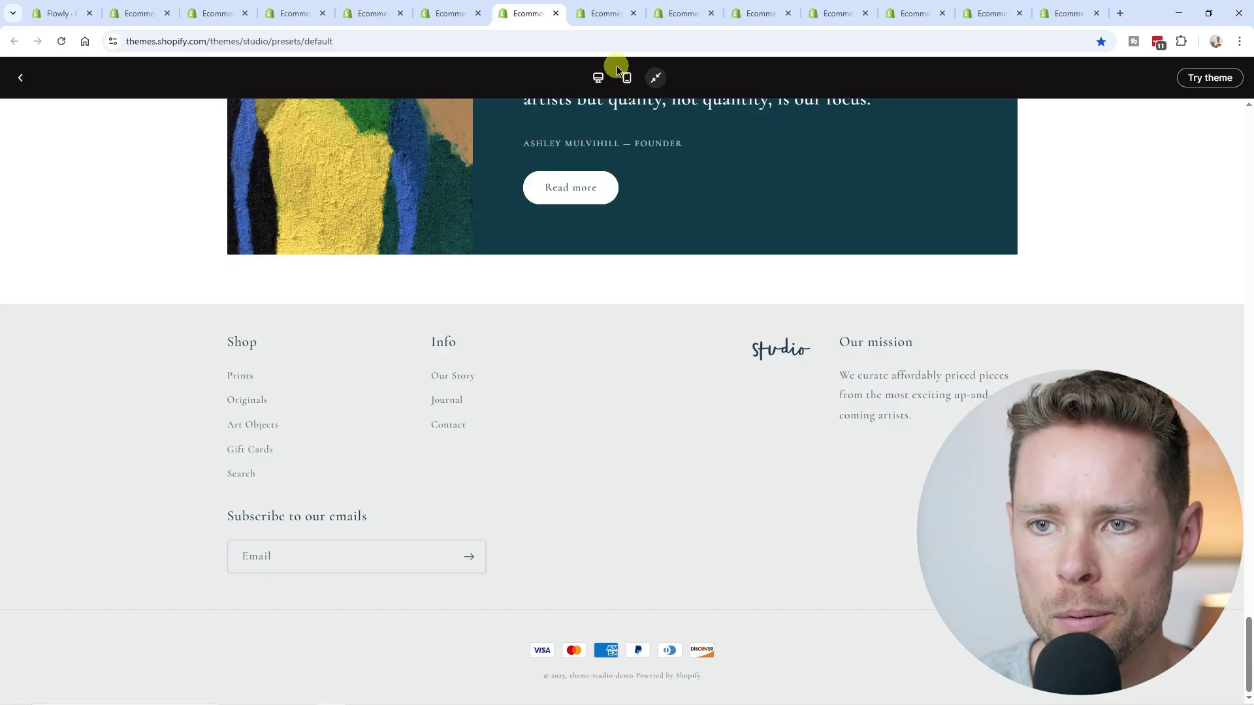
Step: Compare the Ride, Origin, Publisher and Crave footers, ending on the Tinker preview
key(ctrl+Tab)
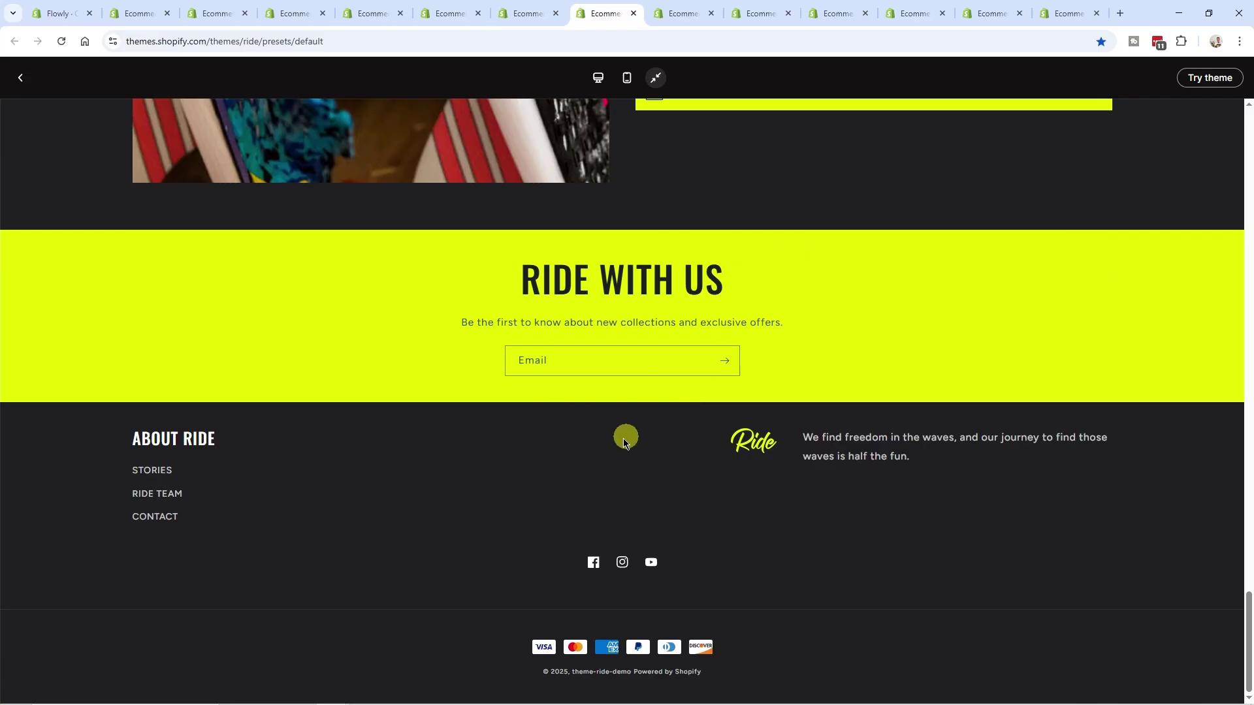
key(ctrl+Tab)
key(ctrl+Tab)
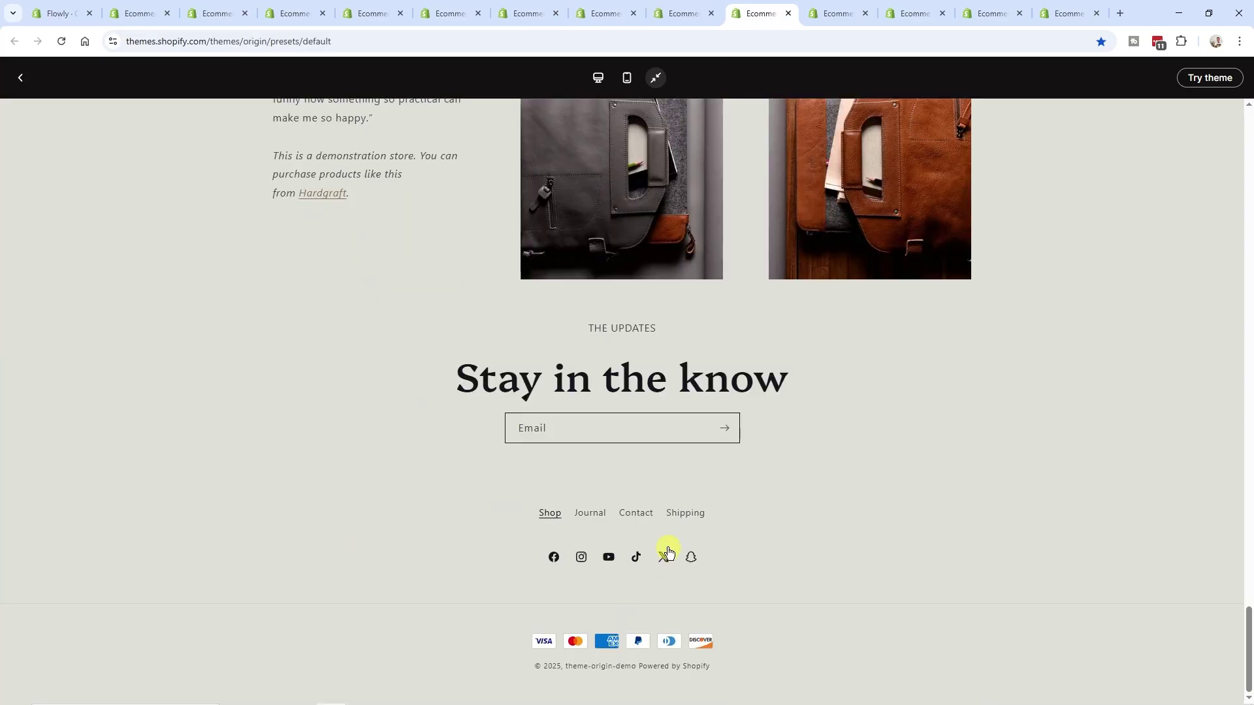
click(839, 13)
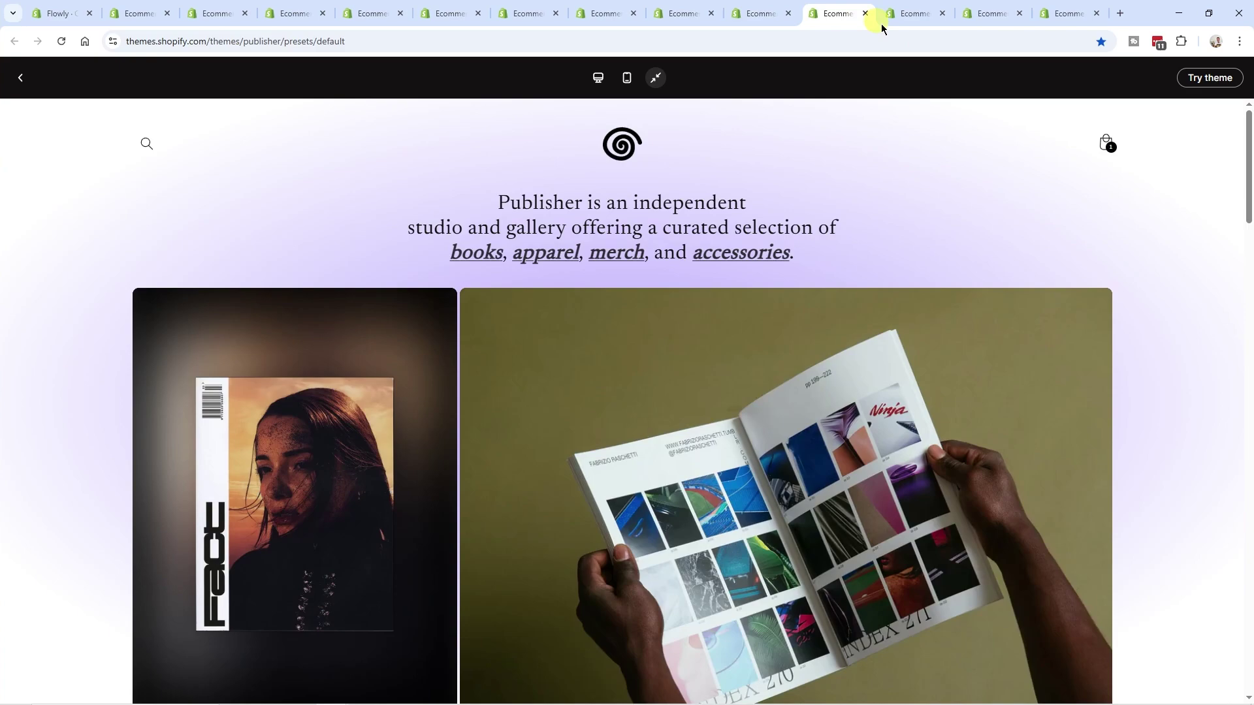
scroll(138, 289, down, 15)
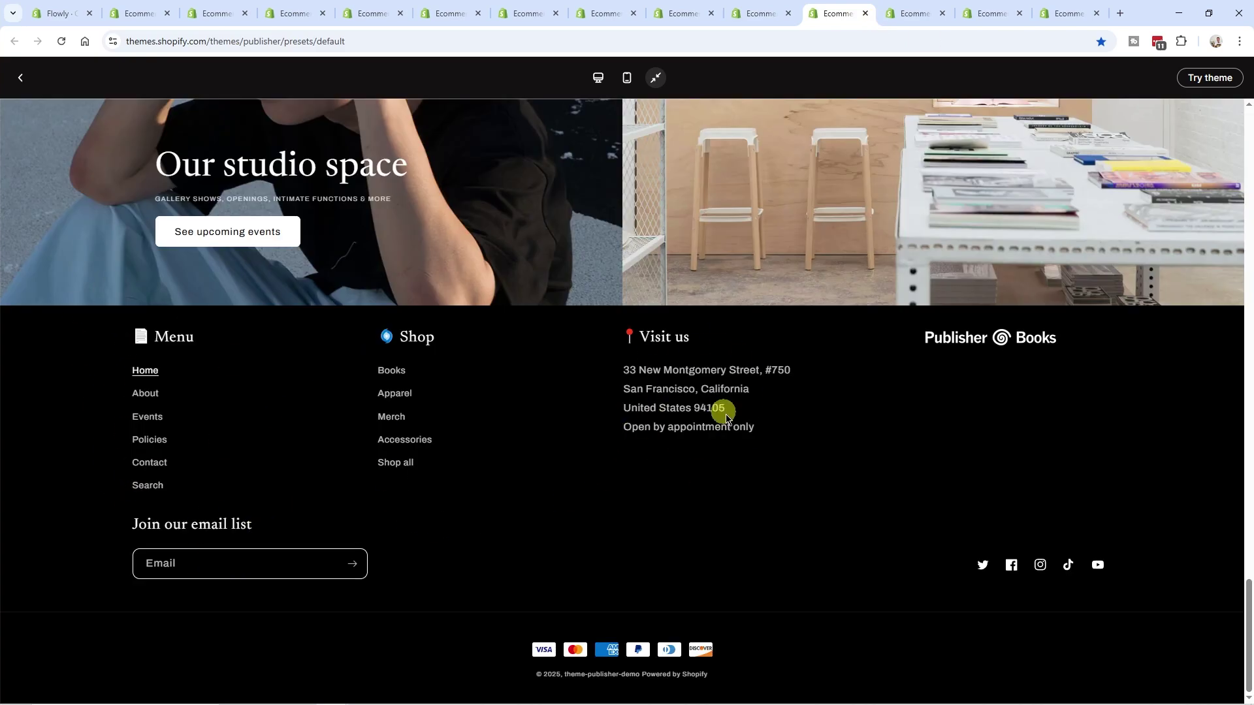
key(ctrl+Tab)
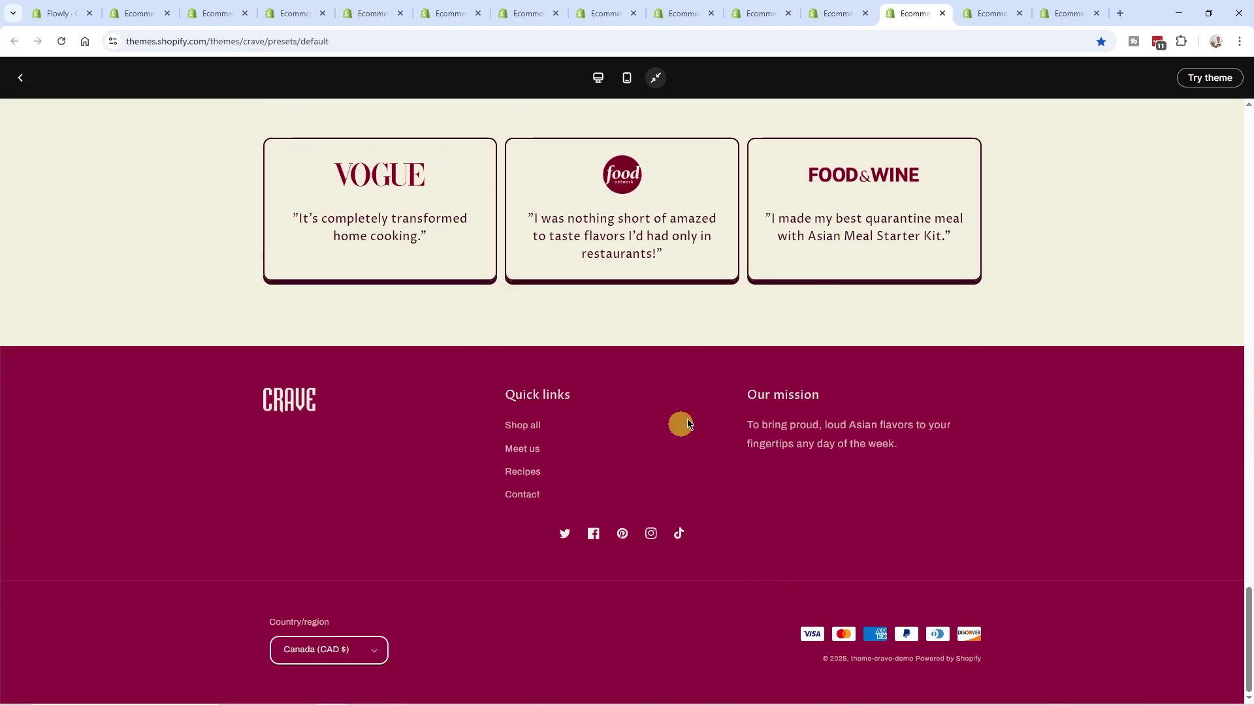
key(ctrl+Tab)
key(ctrl+Tab)
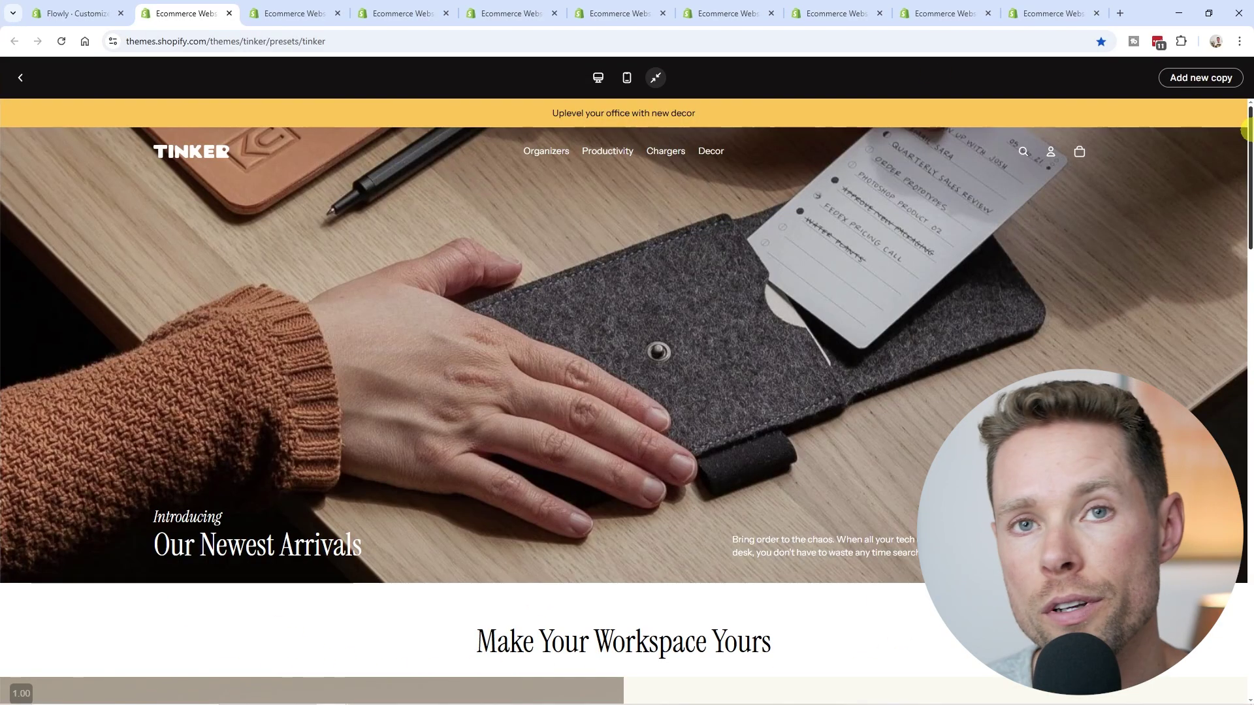
Step: Compare footers of the Tinker, Dwell, Pitch, Vessel, Heritage, Savor, Atelier, Ritual and Fabric demos
drag(1247, 137, 1248, 665)
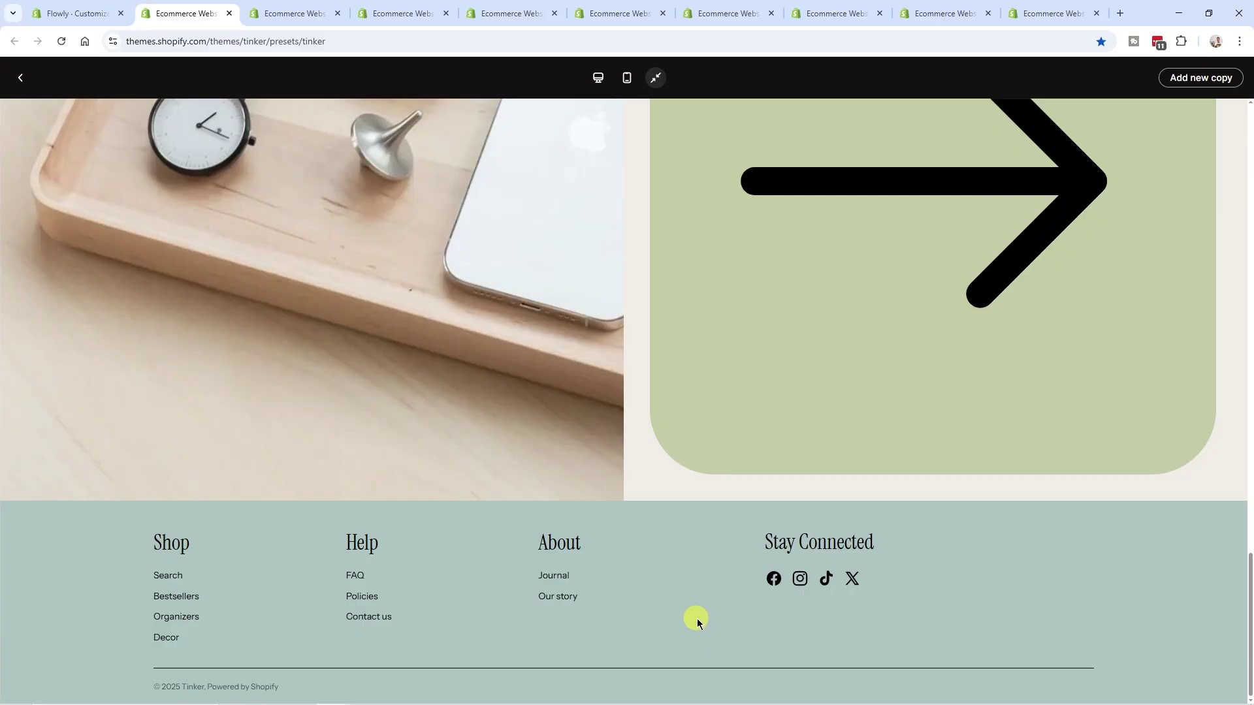
click(294, 13)
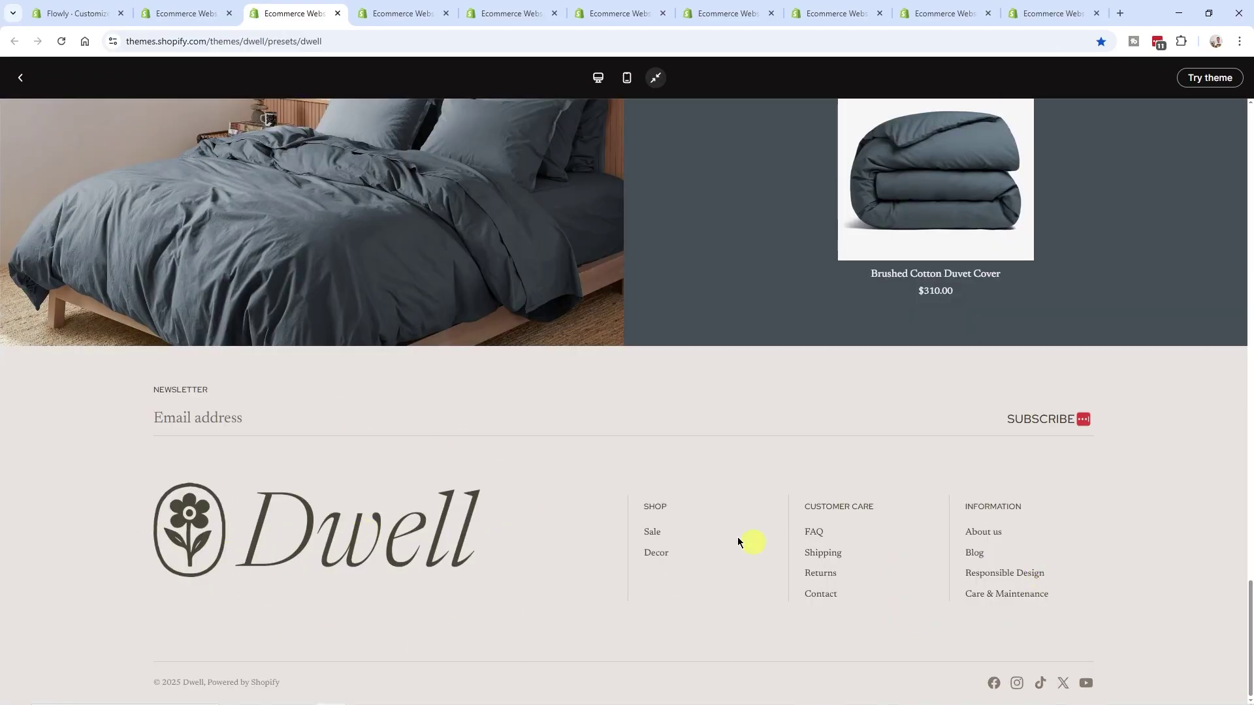
click(394, 14)
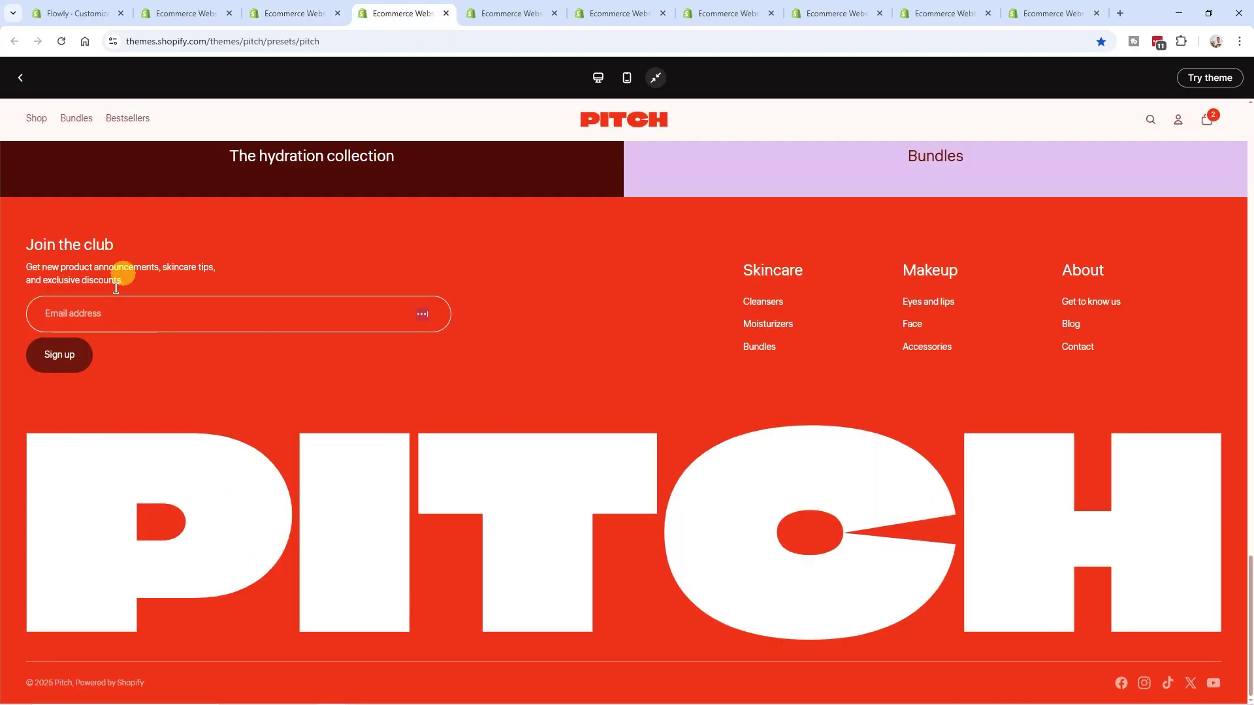
key(ctrl+Tab)
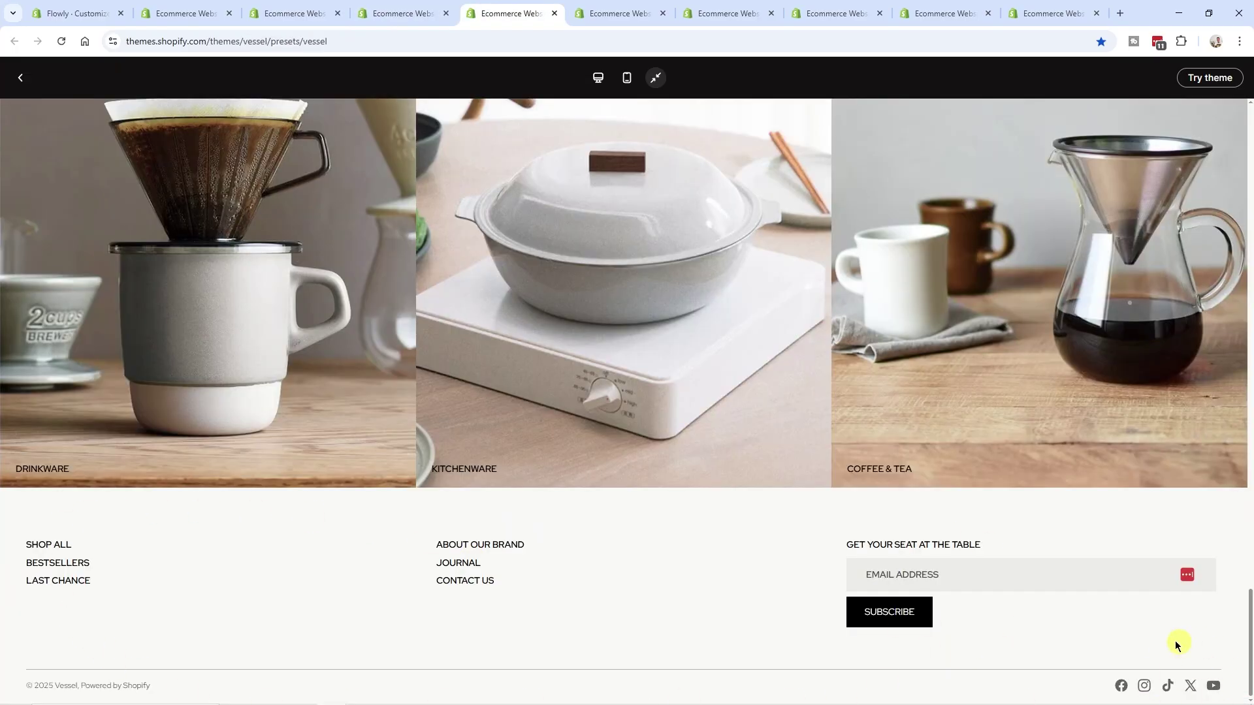
click(572, 9)
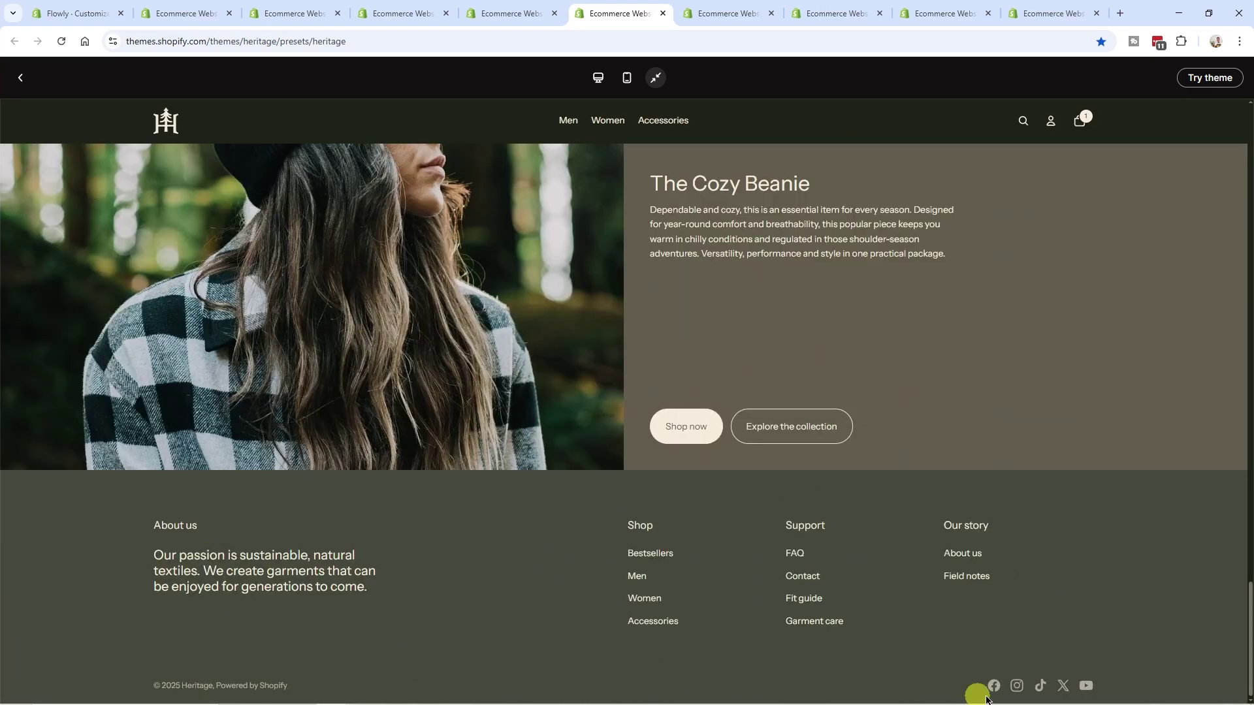
click(725, 13)
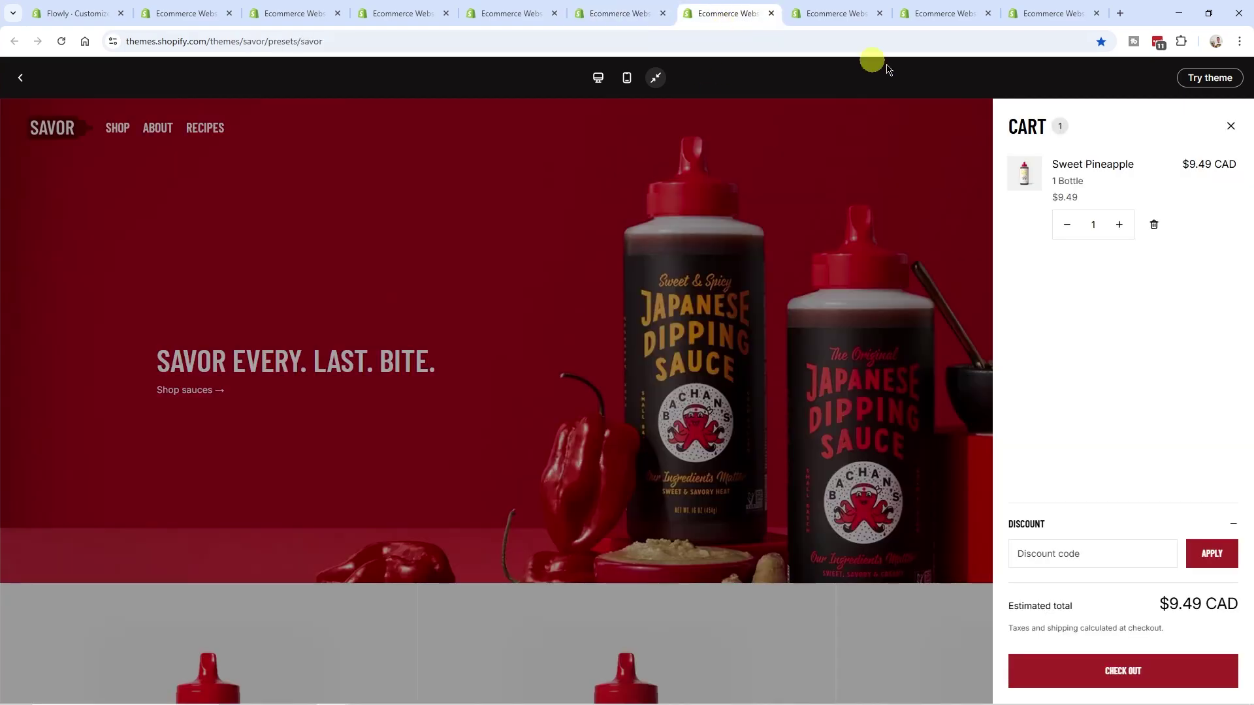
scroll(1230, 660, down, 15)
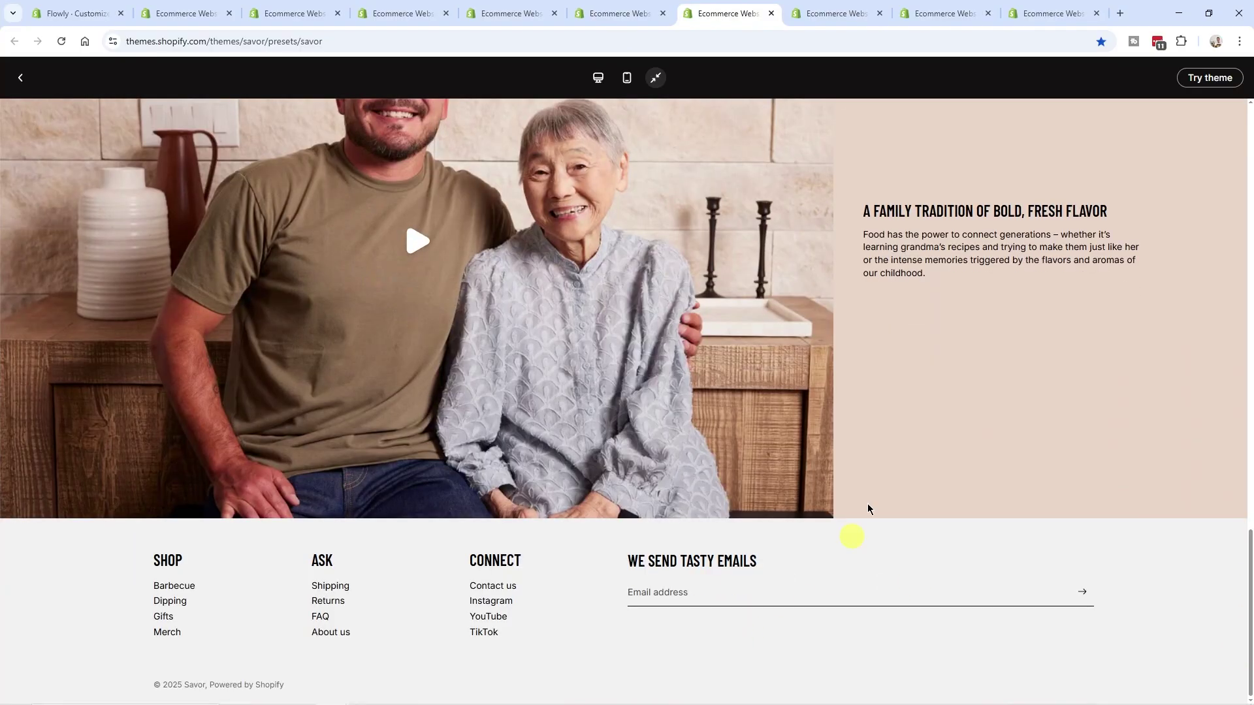
click(824, 12)
key(ctrl+Tab)
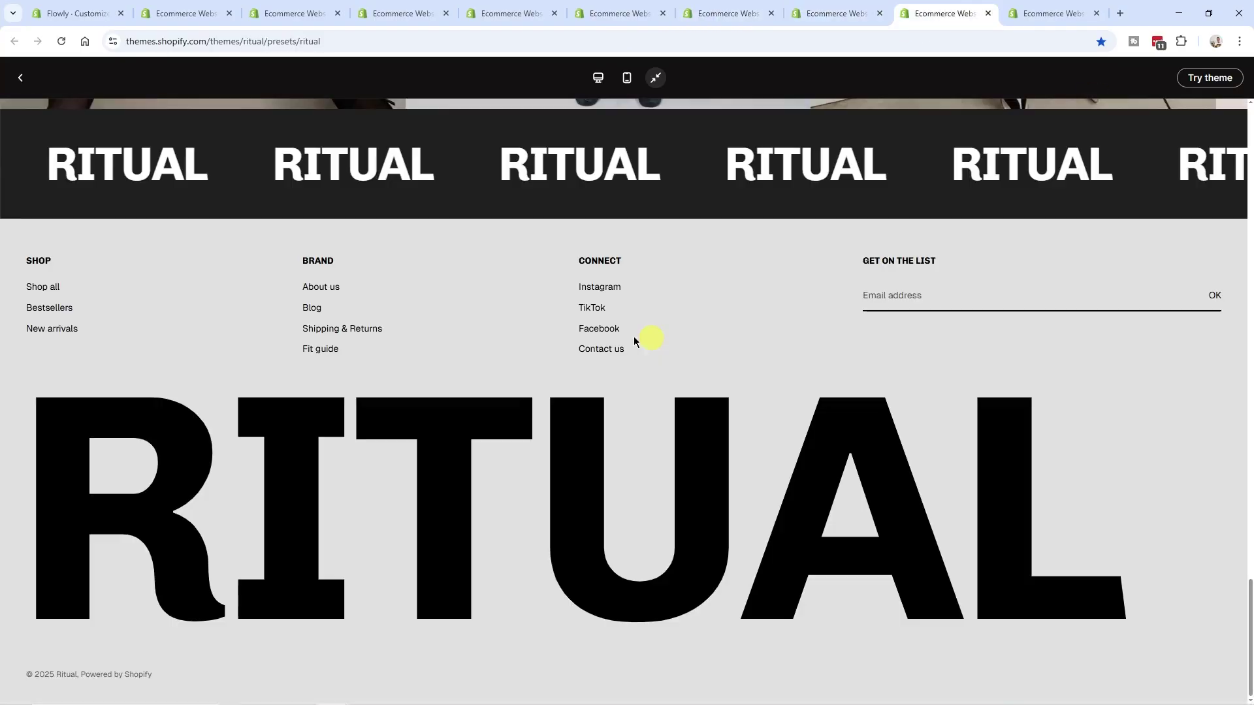
click(1059, 14)
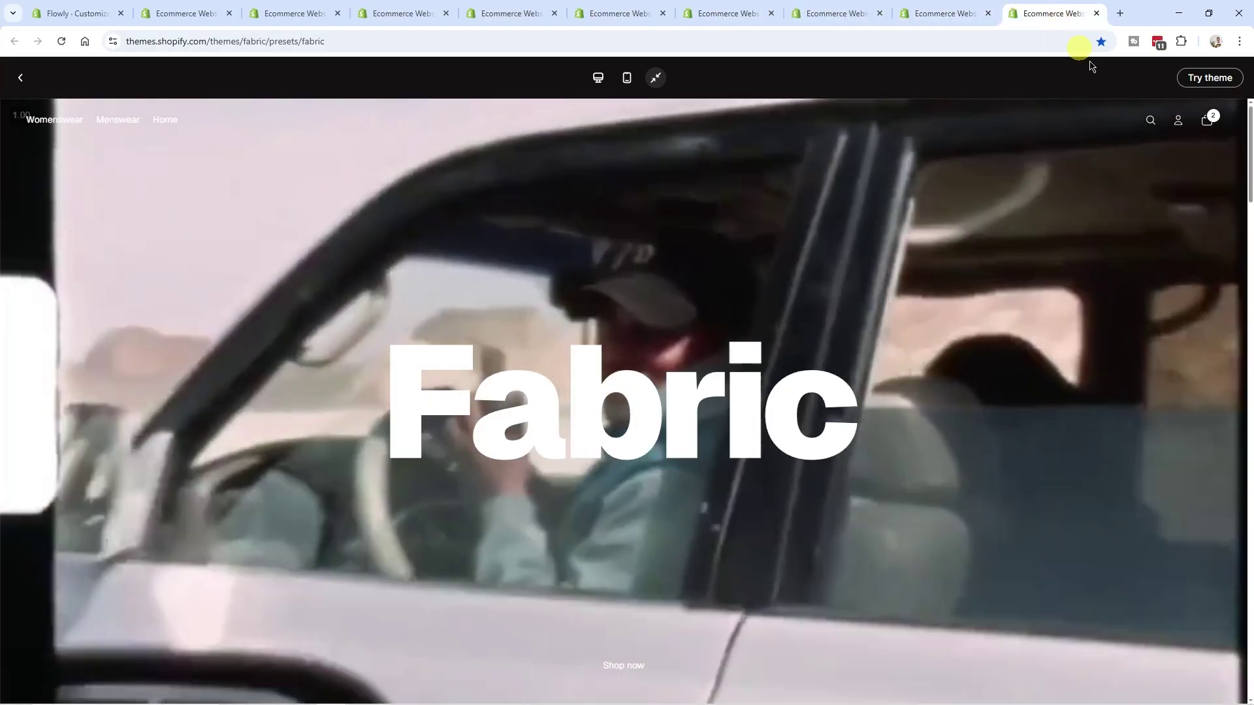
scroll(567, 701, down, 15)
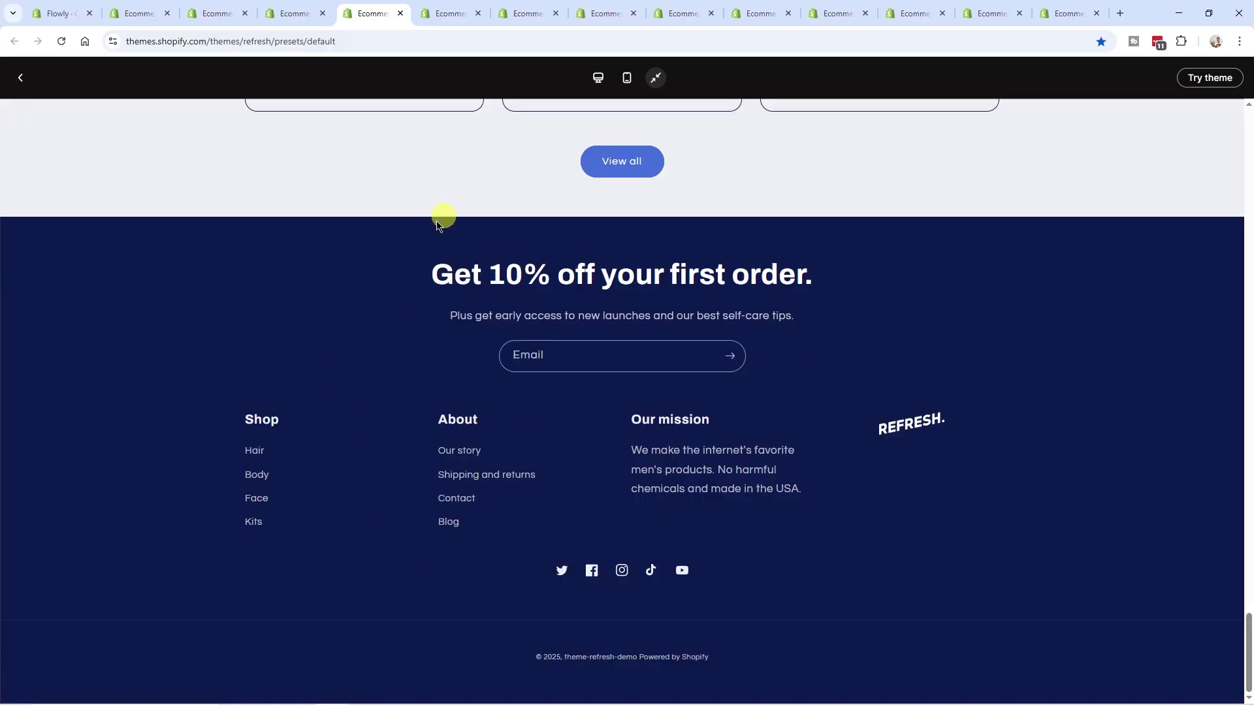
Step: Revisit the Sense and Refresh previews, then return to the Flowly store editor
key(ctrl+3)
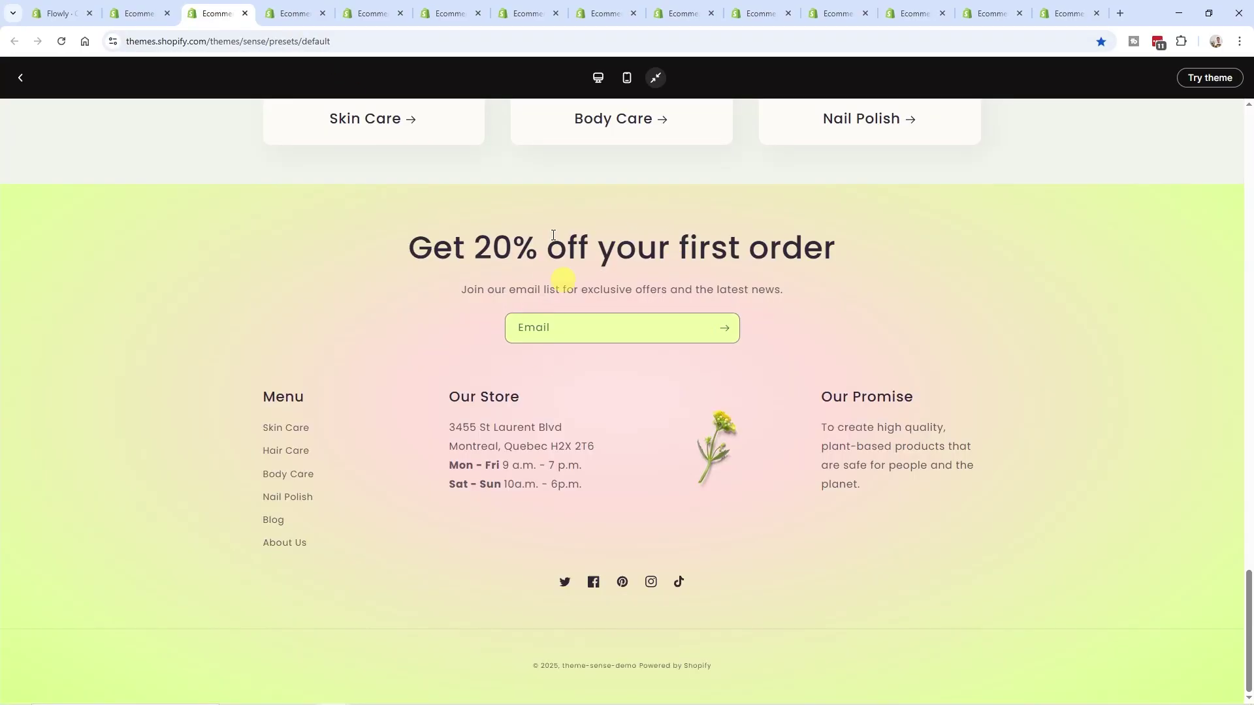
click(365, 13)
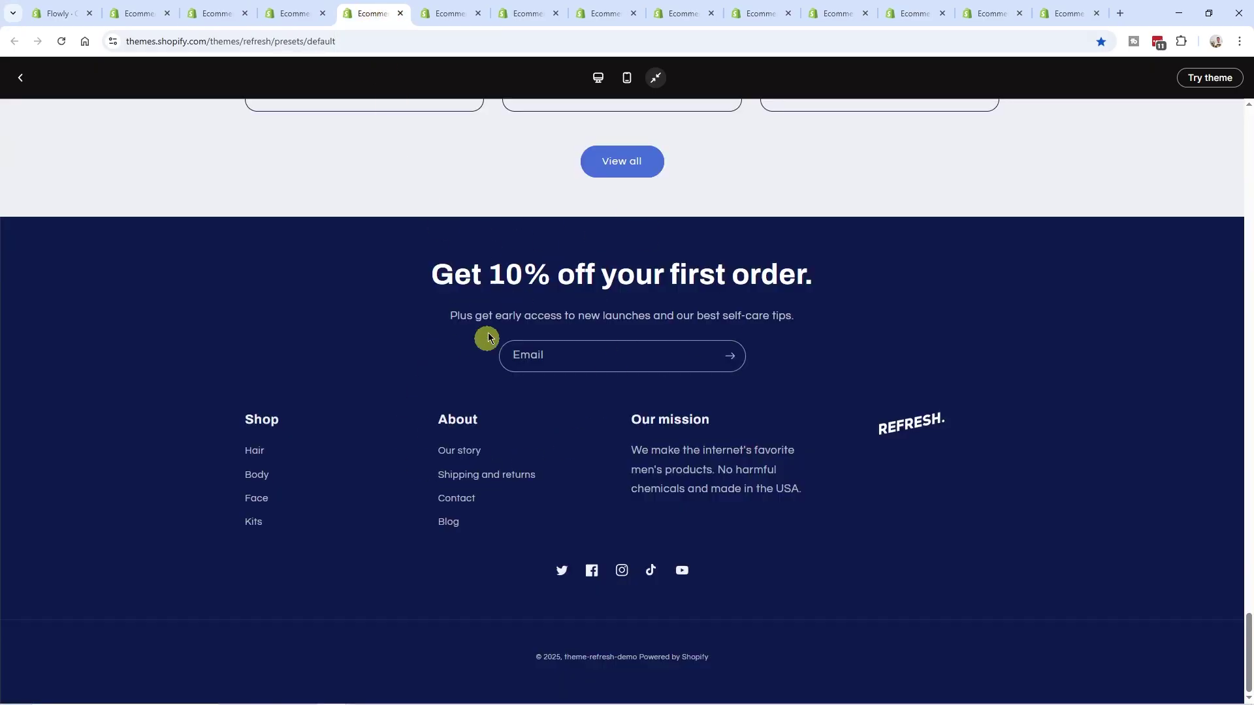
click(212, 13)
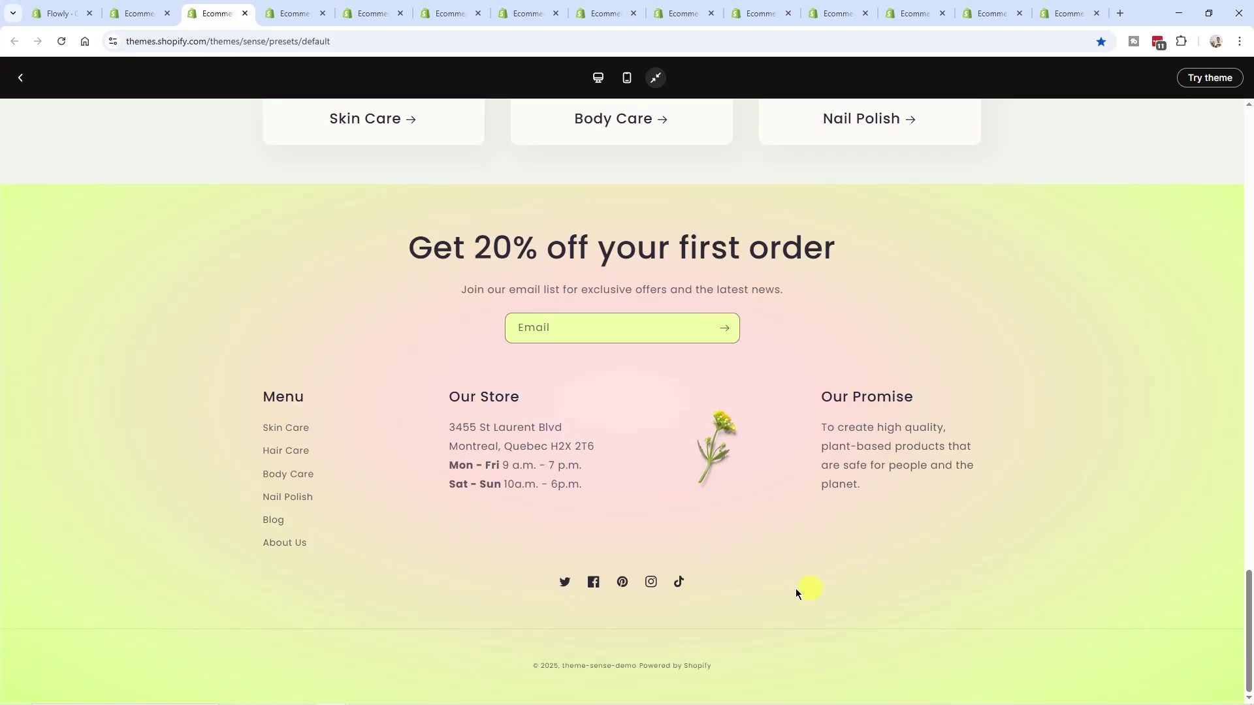
key(ctrl+1)
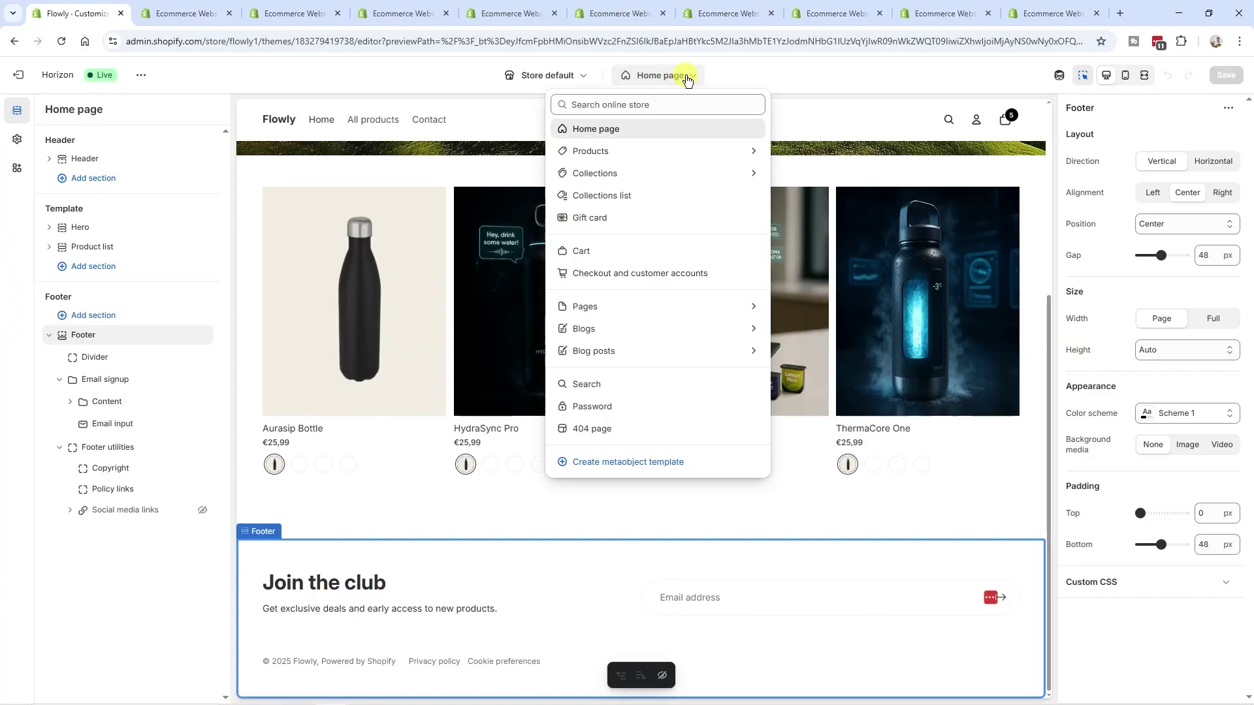
Step: Open the Default product template and scroll through Dawn's Aurasip Bottle product page
click(683, 90)
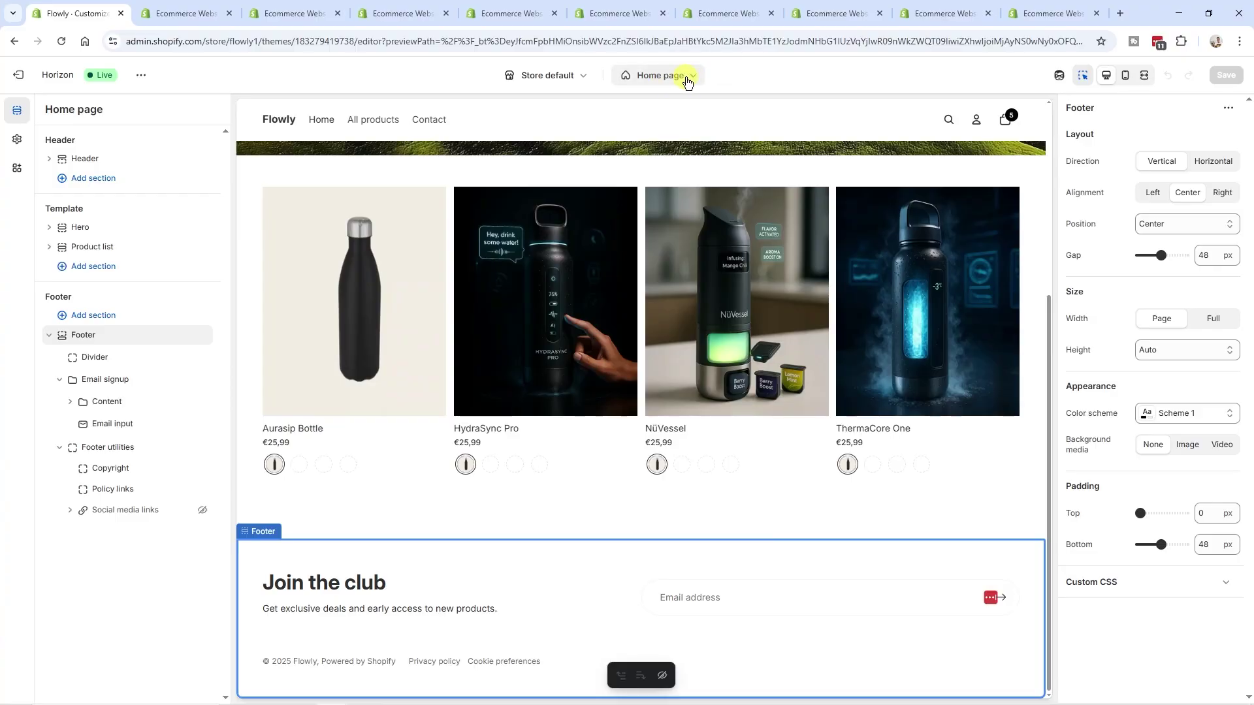
click(687, 79)
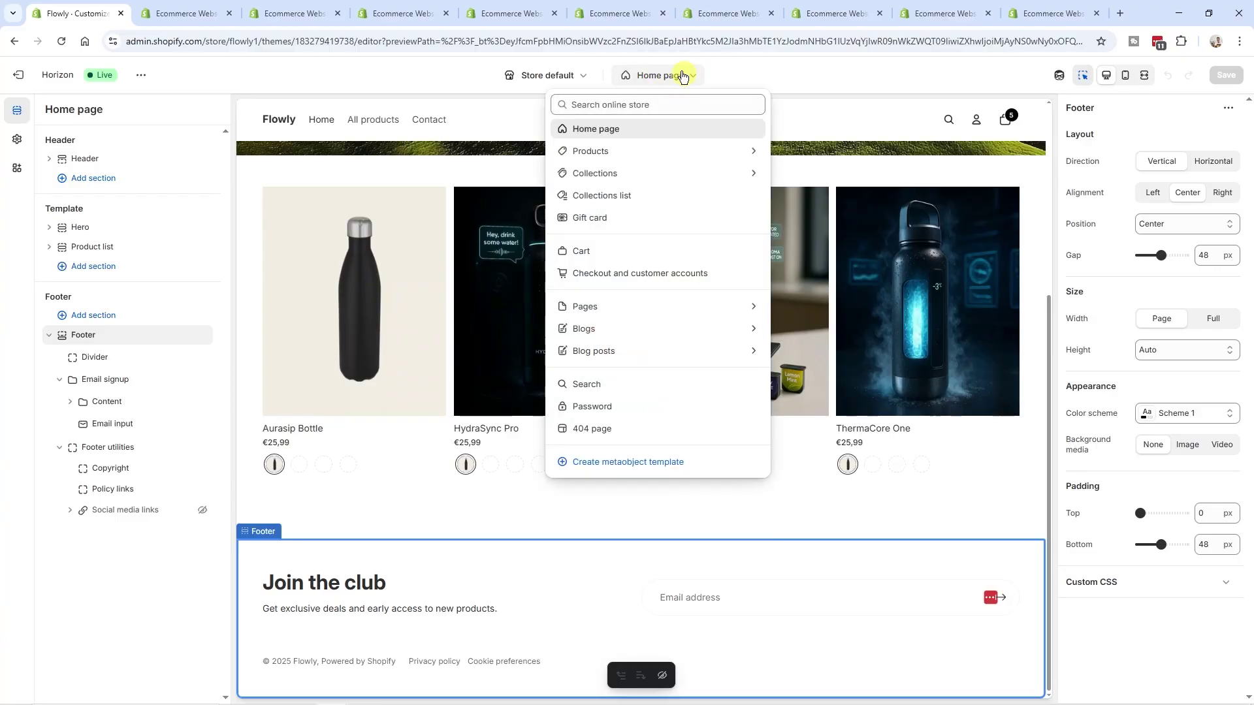
click(616, 160)
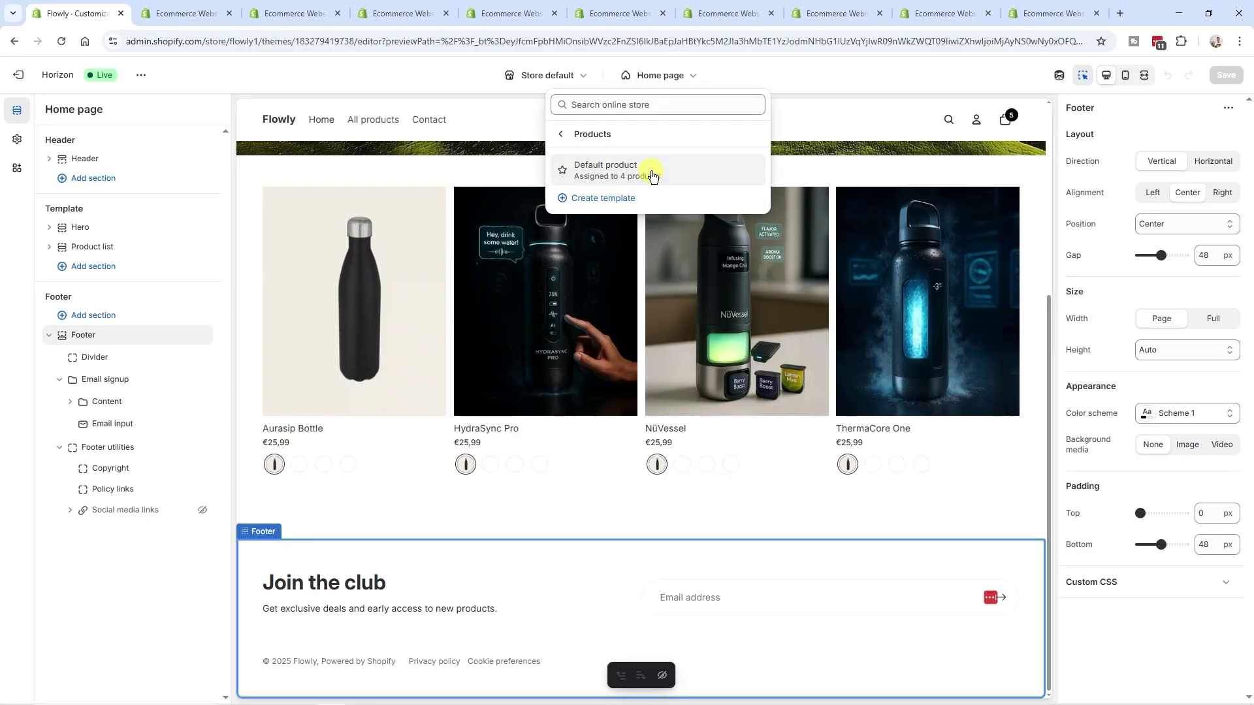
click(653, 175)
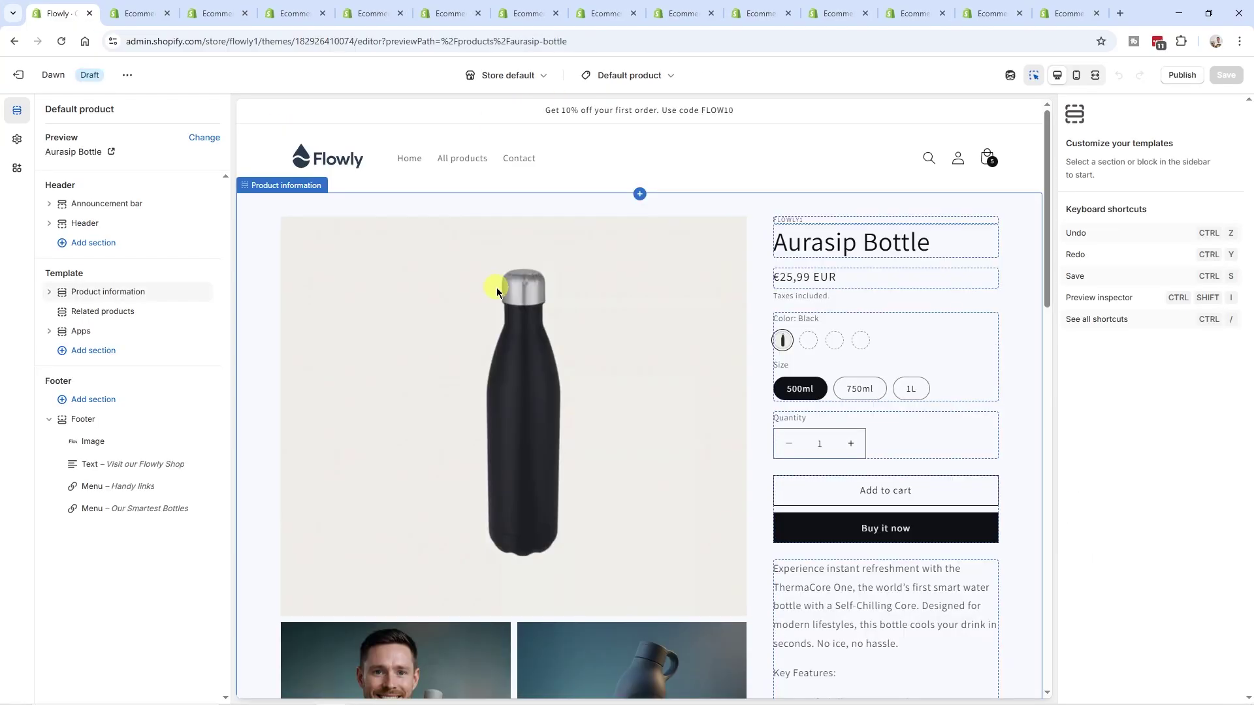
scroll(513, 285, down, 5)
scroll(806, 409, down, 1)
scroll(806, 409, down, 2)
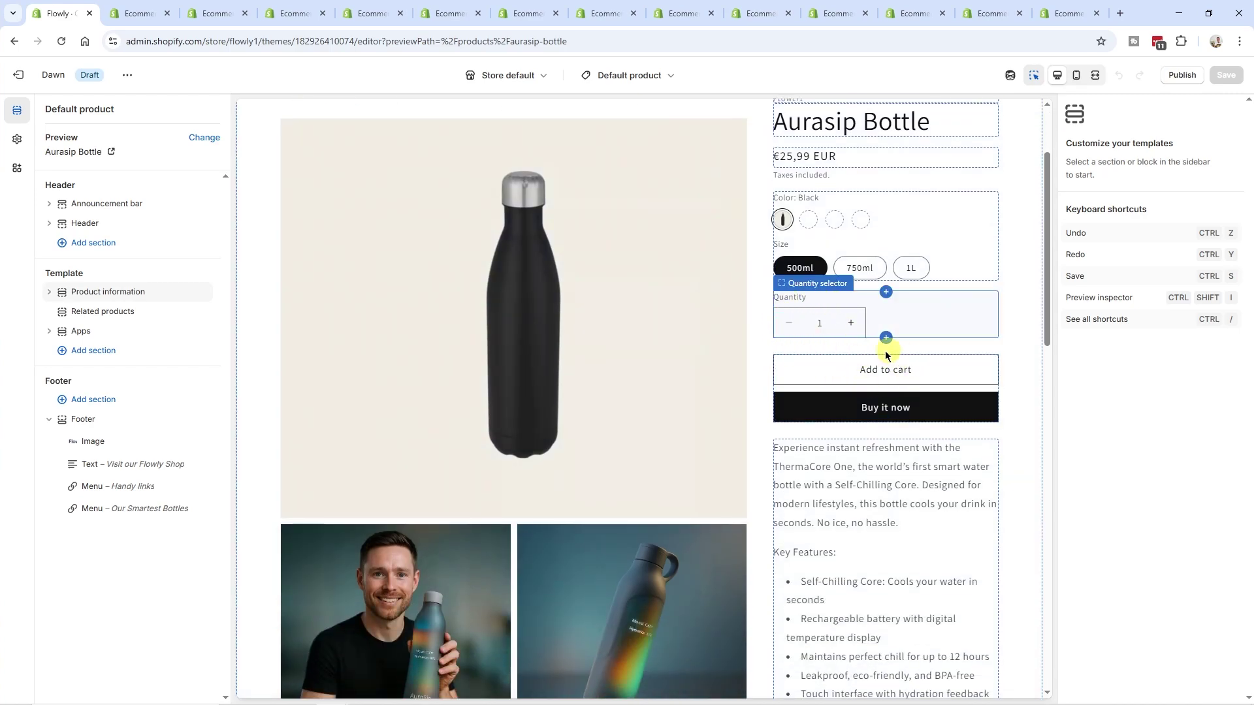
scroll(869, 376, up, 1)
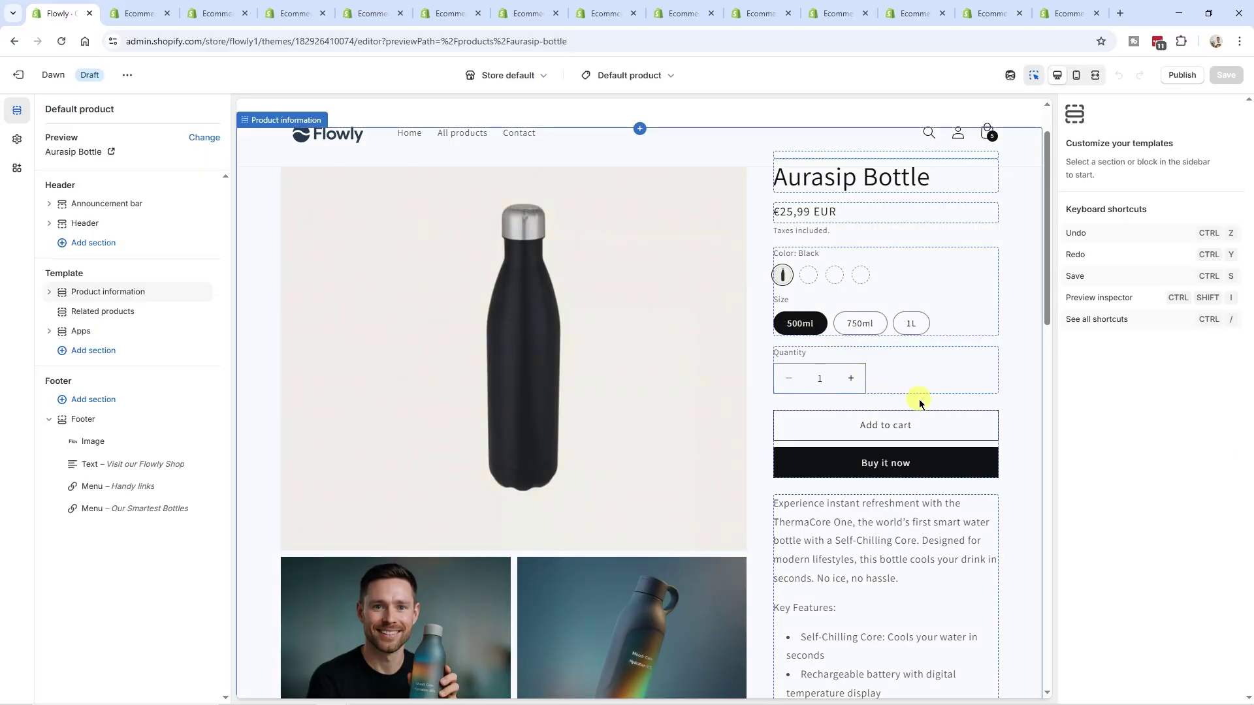
Step: Preview the Dawn and Horizon product pages at phone size
click(1077, 75)
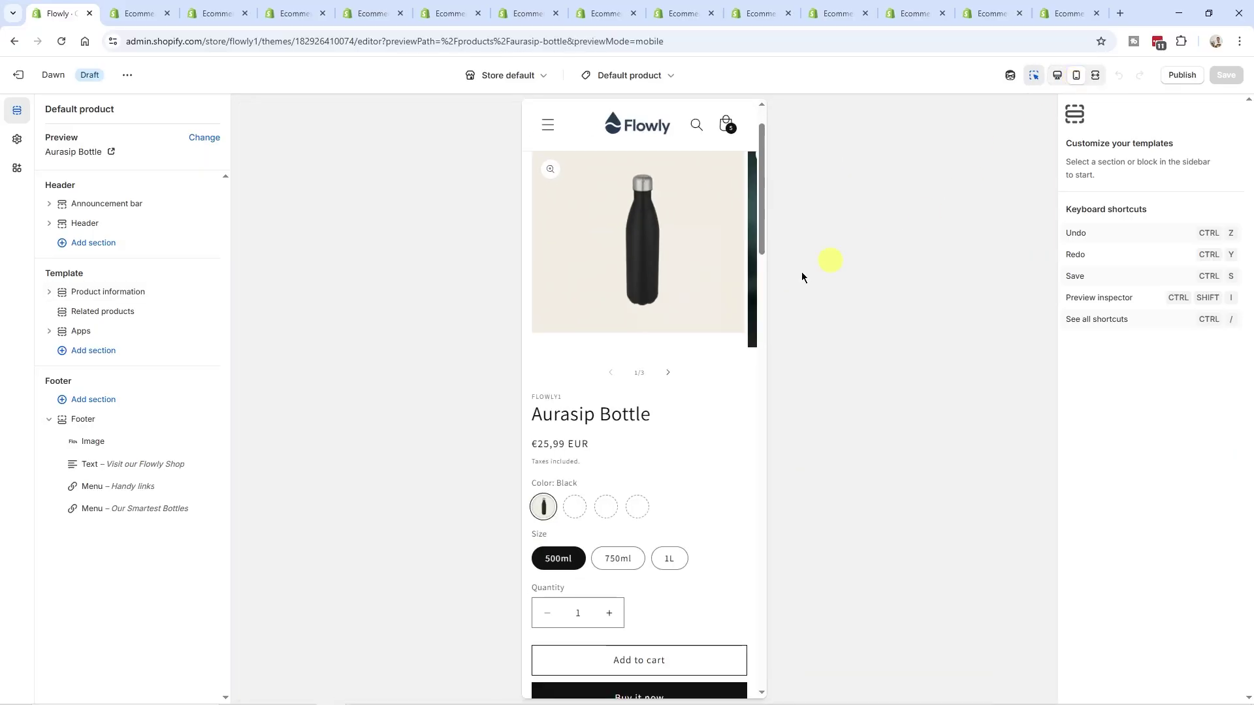
scroll(644, 386, down, 2)
scroll(631, 505, down, 1)
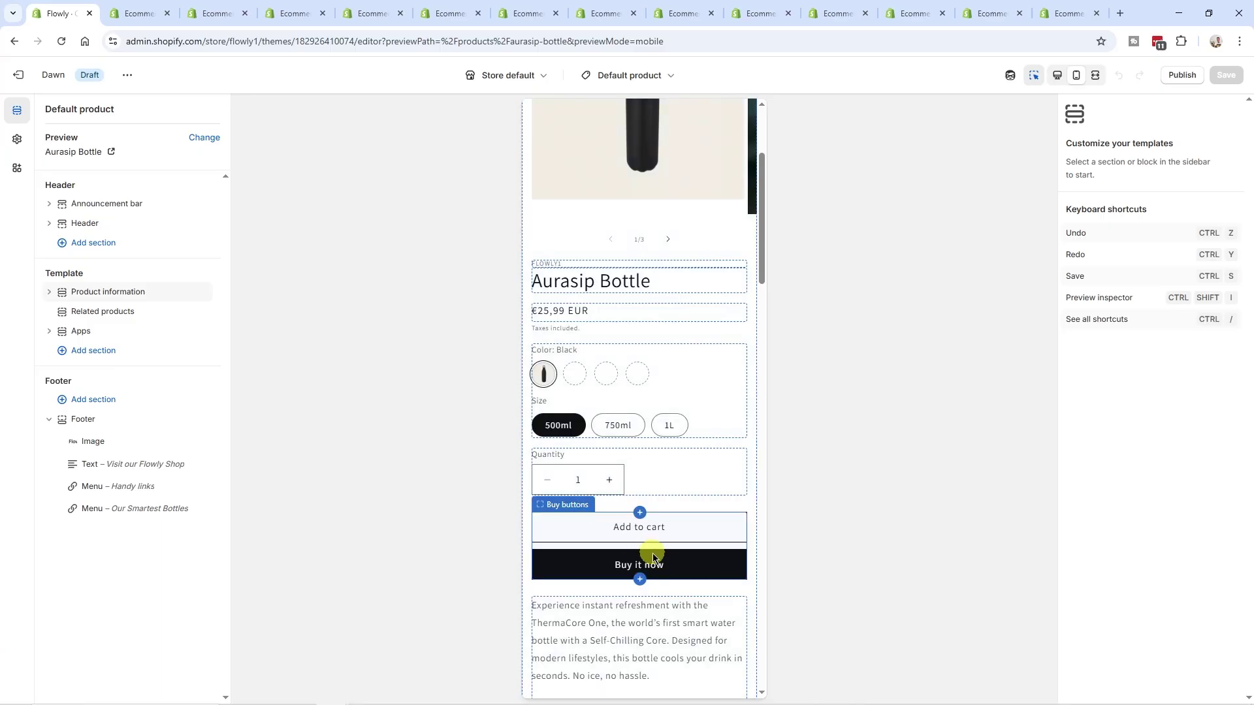
scroll(654, 556, up, 4)
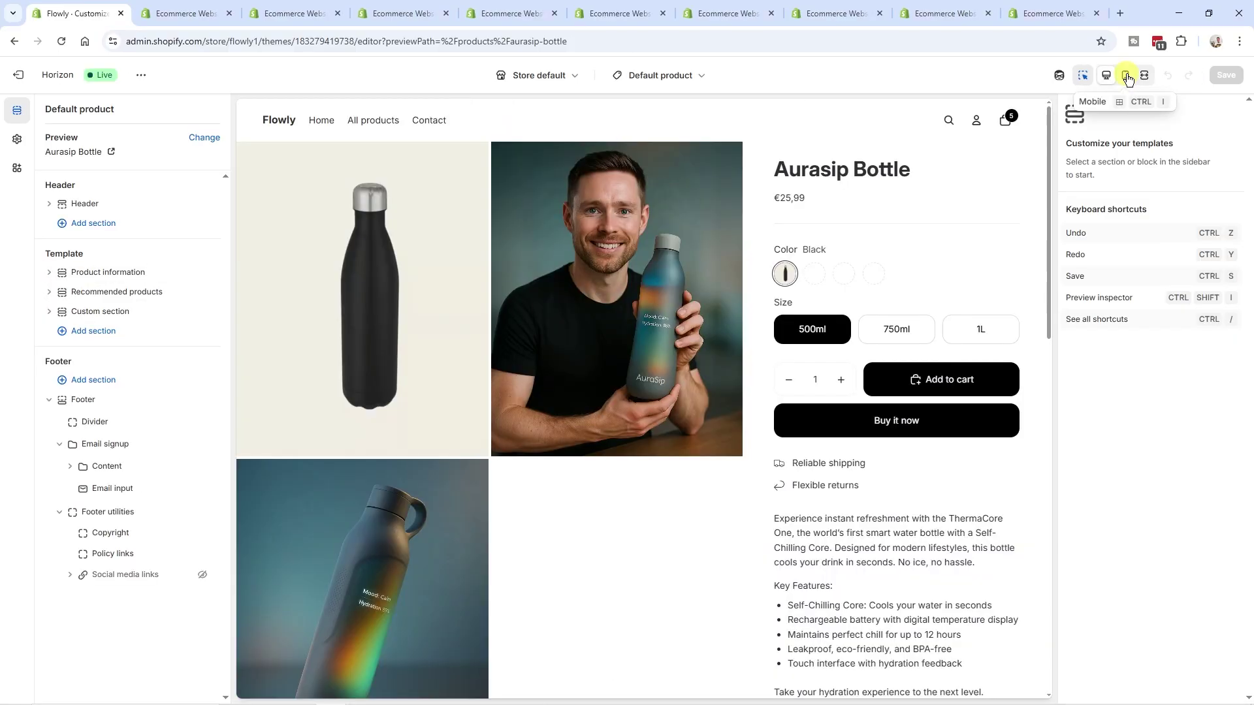
click(1127, 75)
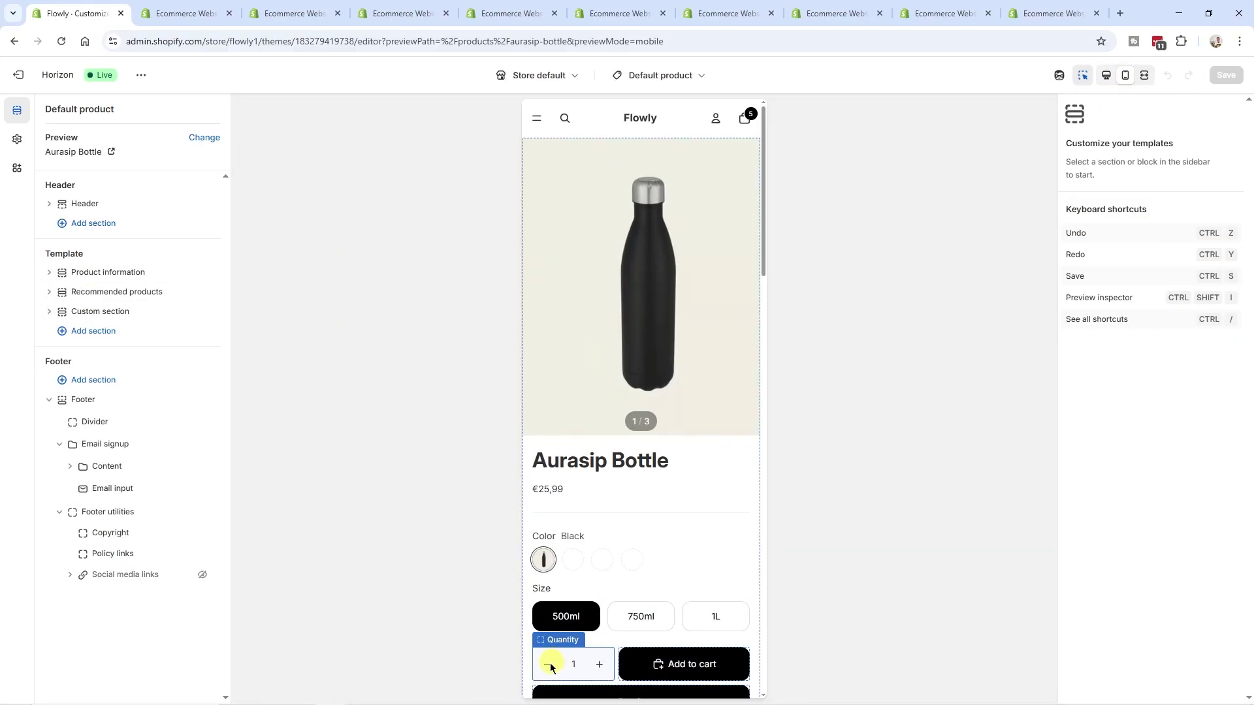
Step: Return Horizon's preview to desktop and browse blocks below Buy it now without adding one
key(ctrl+shift+m)
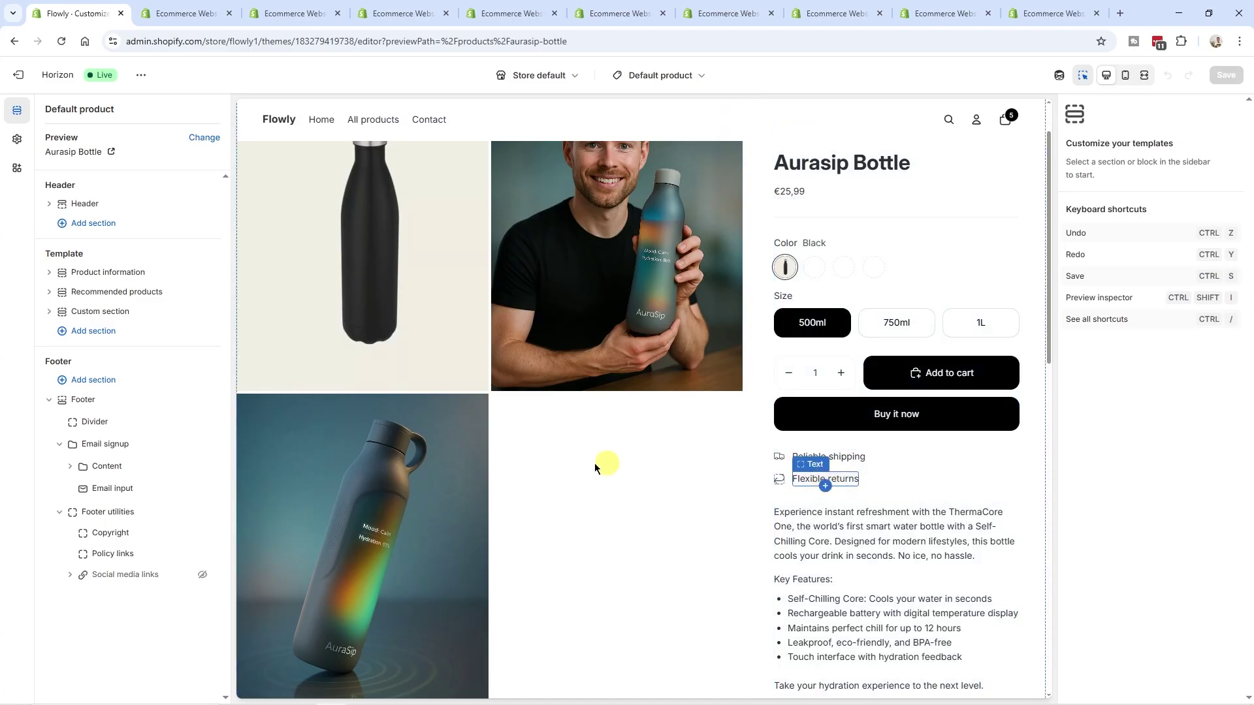
mouse_move(899, 456)
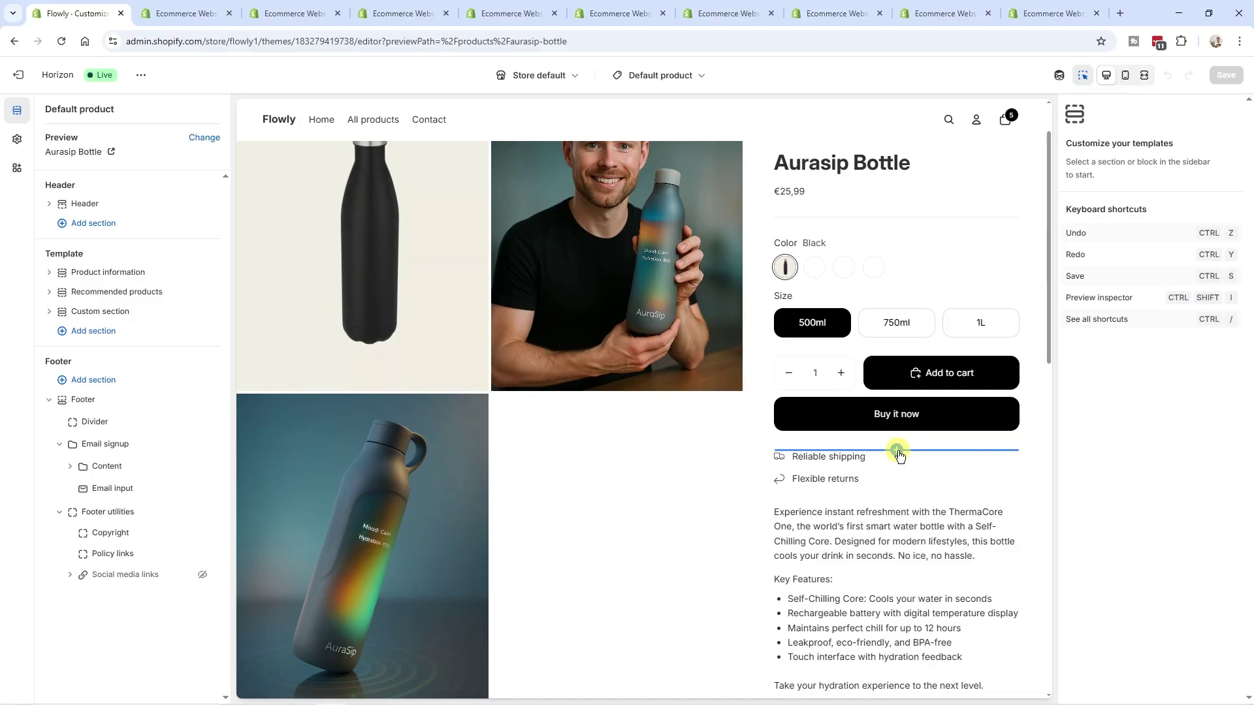
click(897, 450)
scroll(739, 208, down, 5)
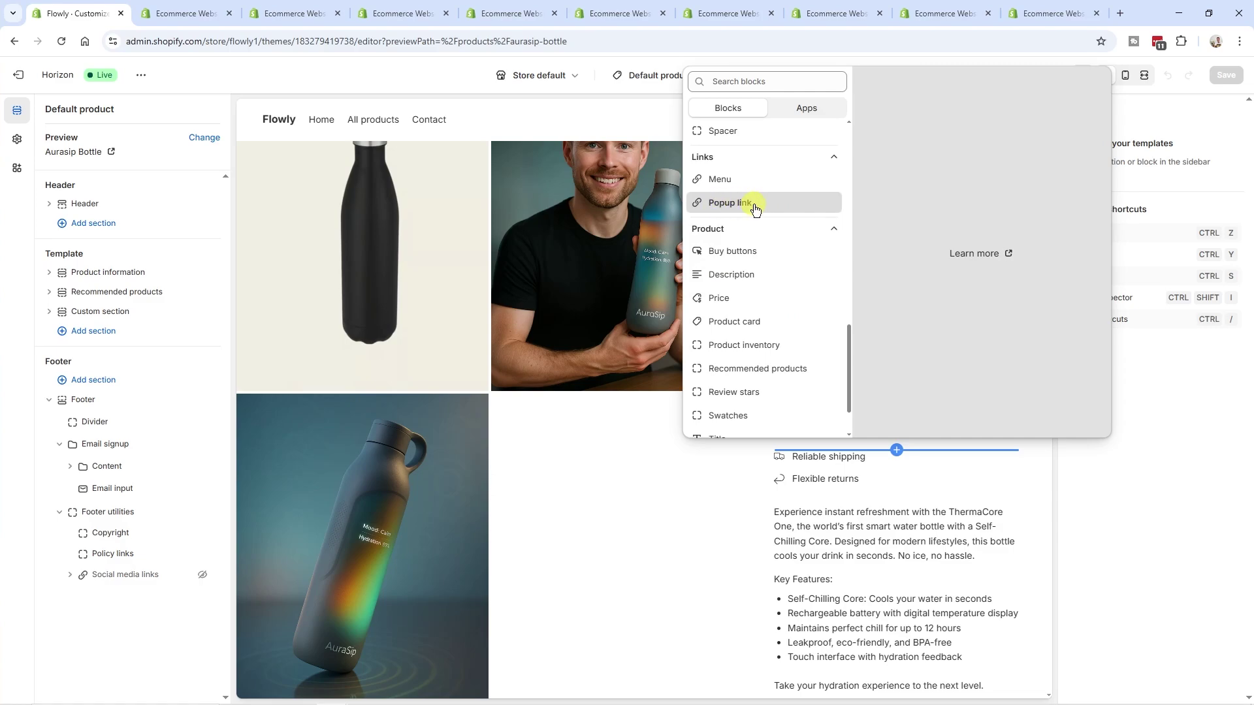
key(Escape)
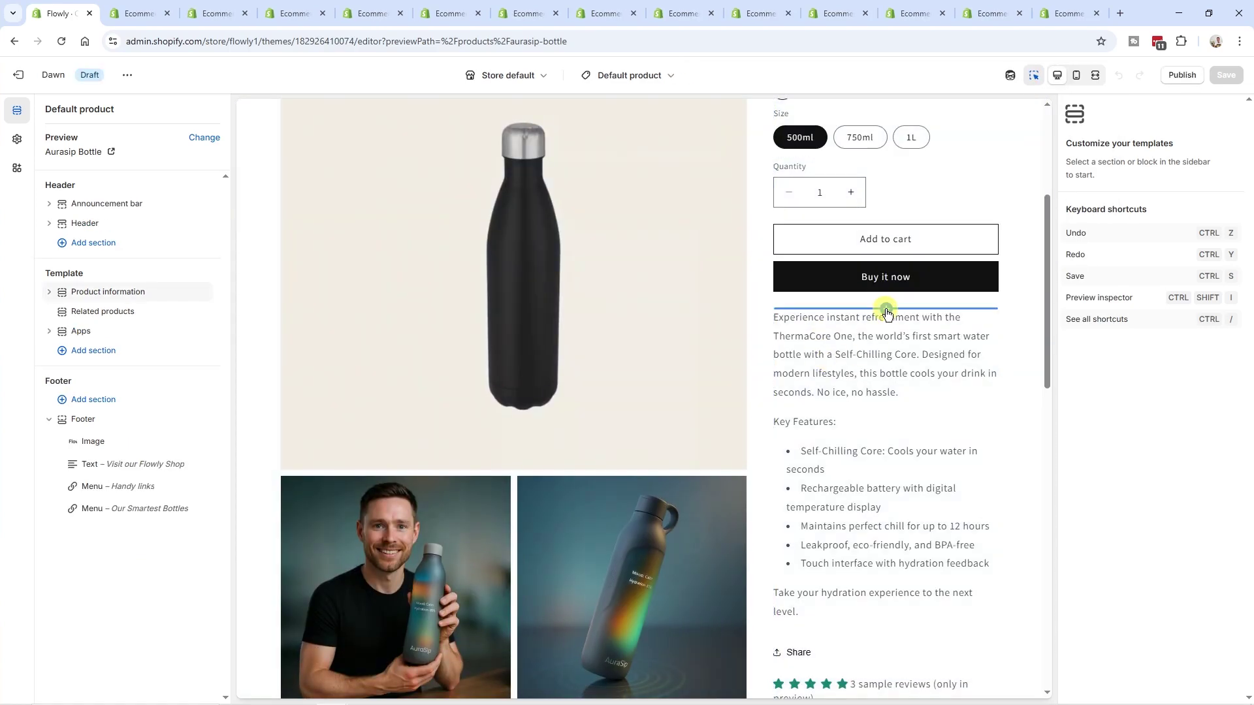
Step: Add a Pop-up block below the buy buttons with link label 'Return policy'
click(887, 309)
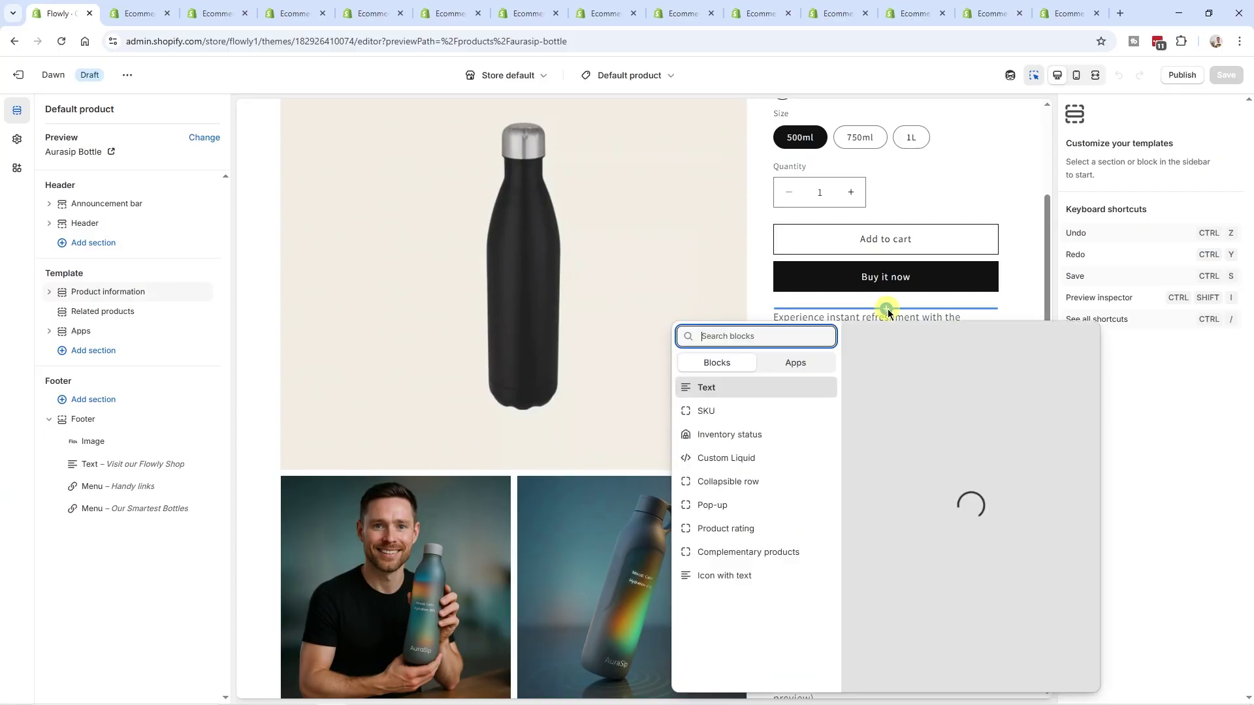
click(746, 514)
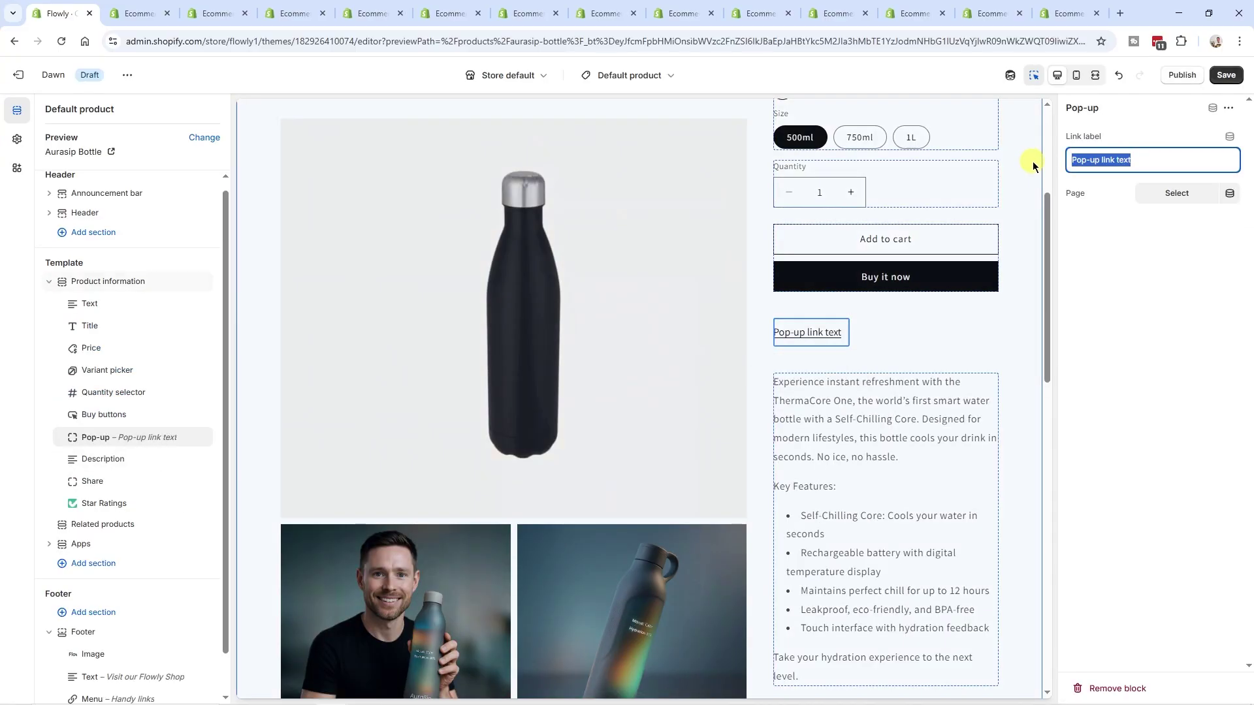
text(return policy)
click(1072, 160)
key(Delete)
text(R)
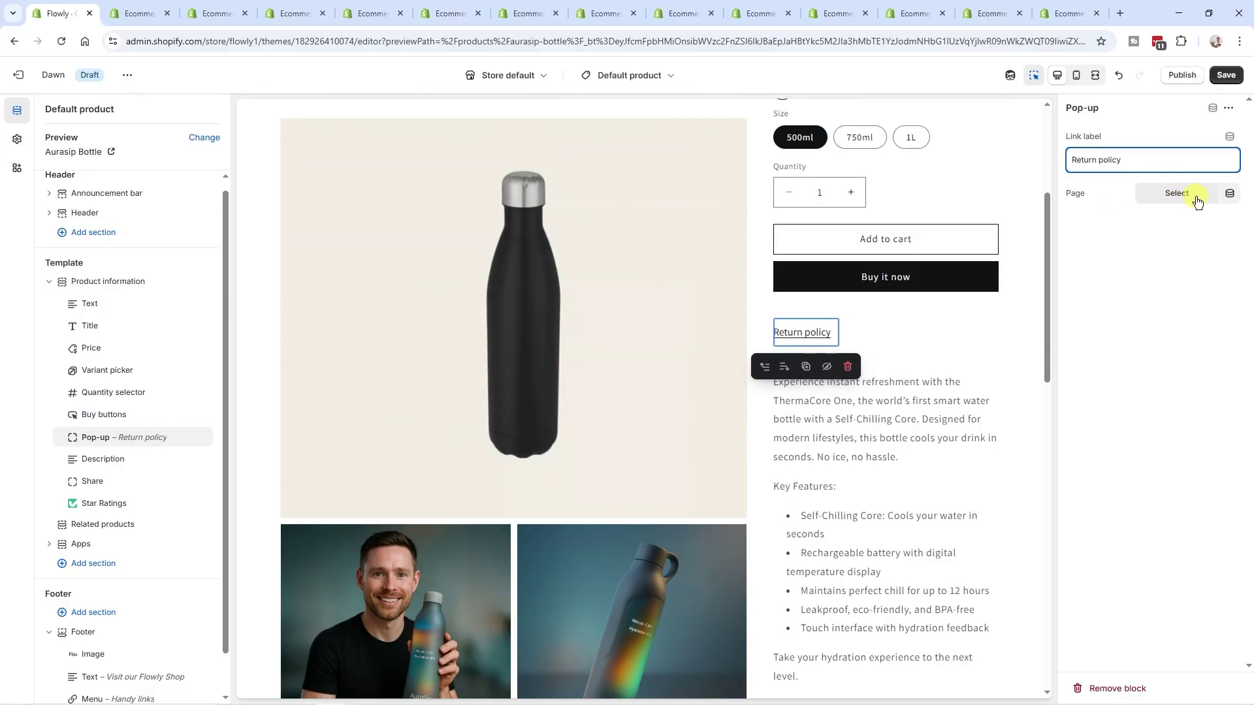
Step: Point the pop-up at the About us page and test that it opens
click(1196, 197)
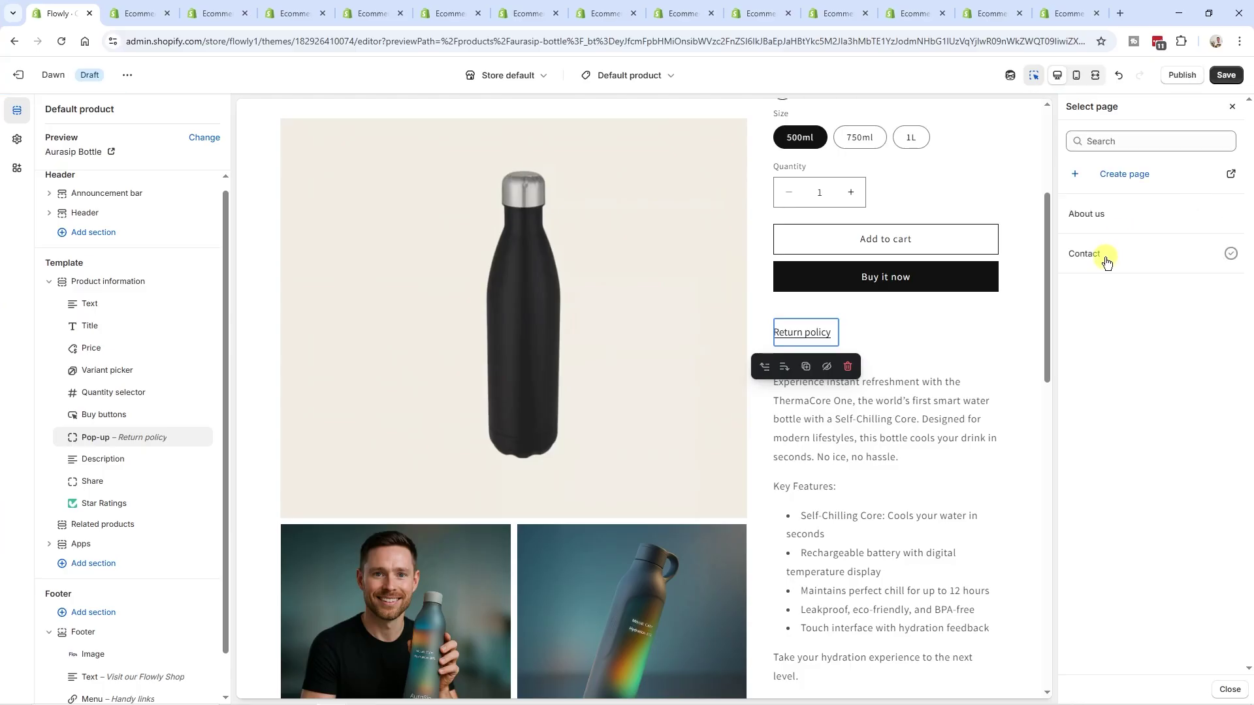
click(1220, 214)
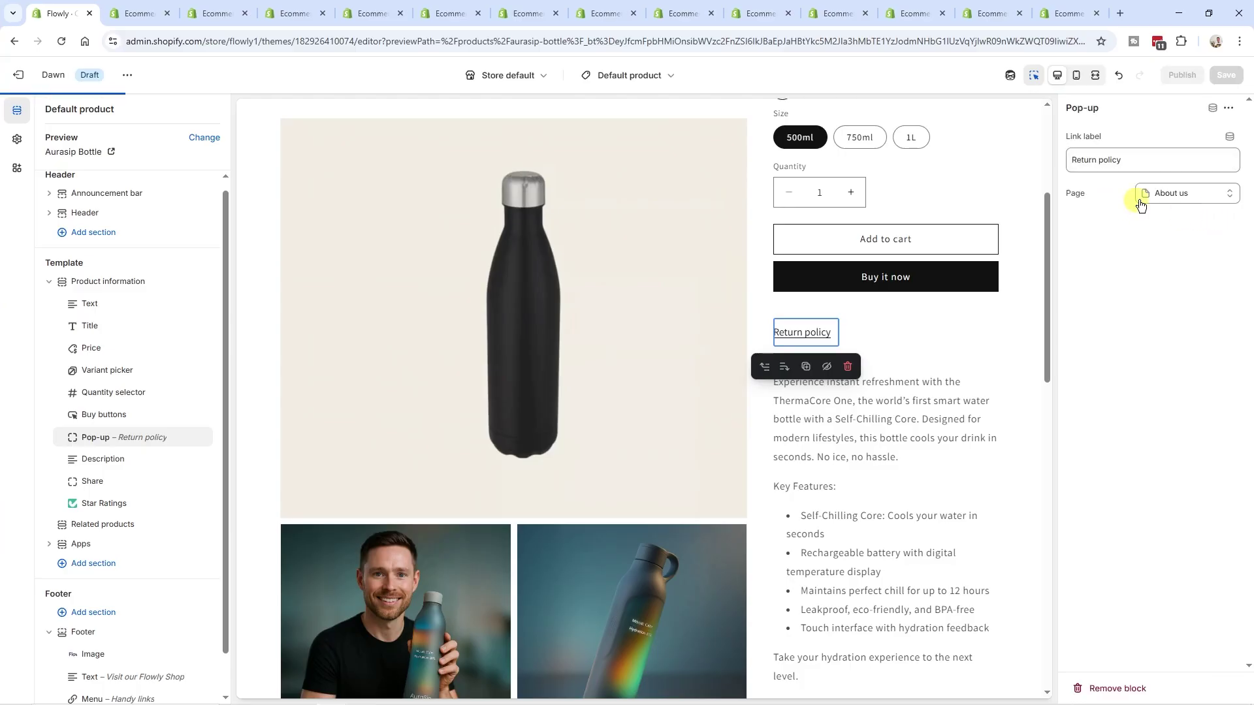
click(805, 333)
scroll(523, 532, down, 5)
scroll(522, 533, up, 5)
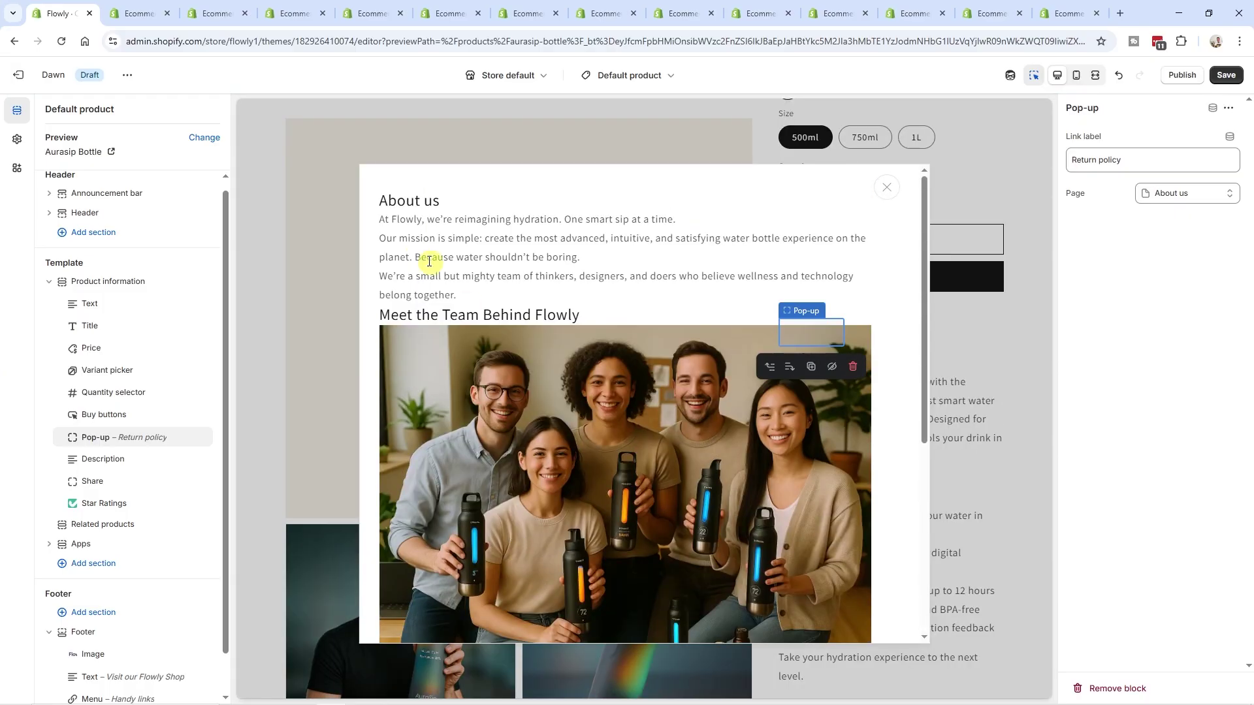
click(888, 187)
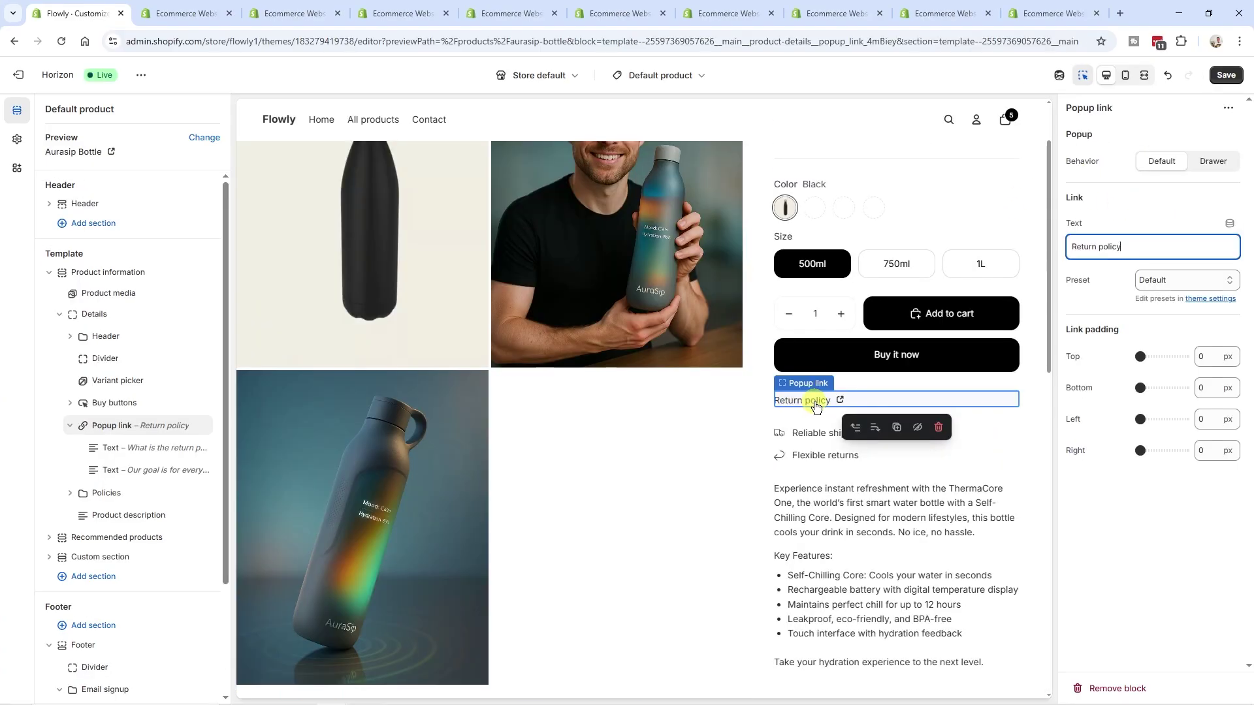
Step: Set Horizon's Return policy popup behavior to Drawer and test it
click(795, 405)
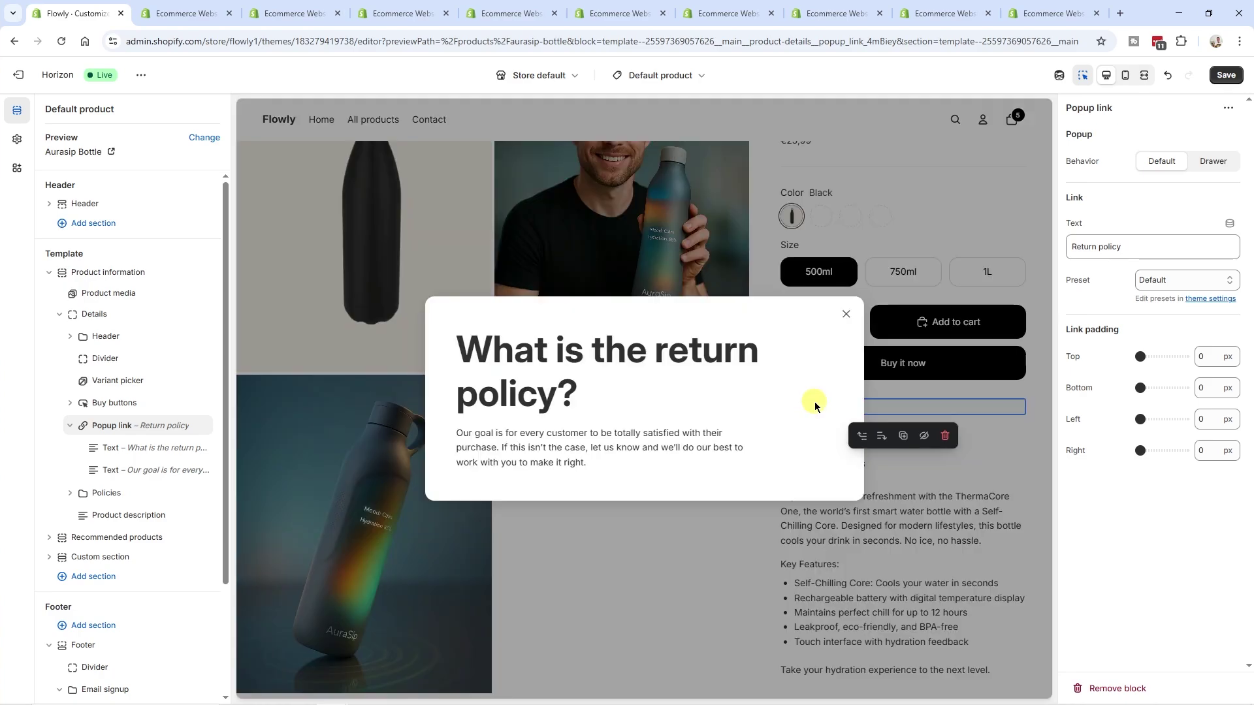
click(1216, 164)
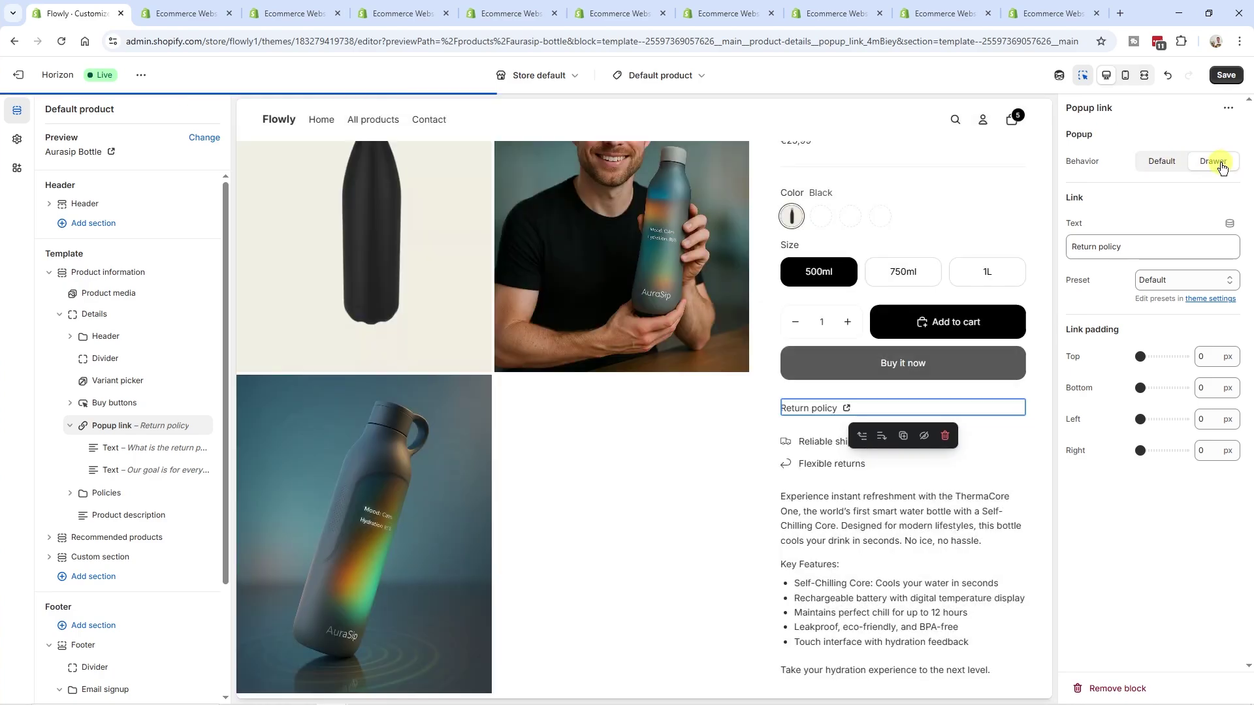
click(810, 409)
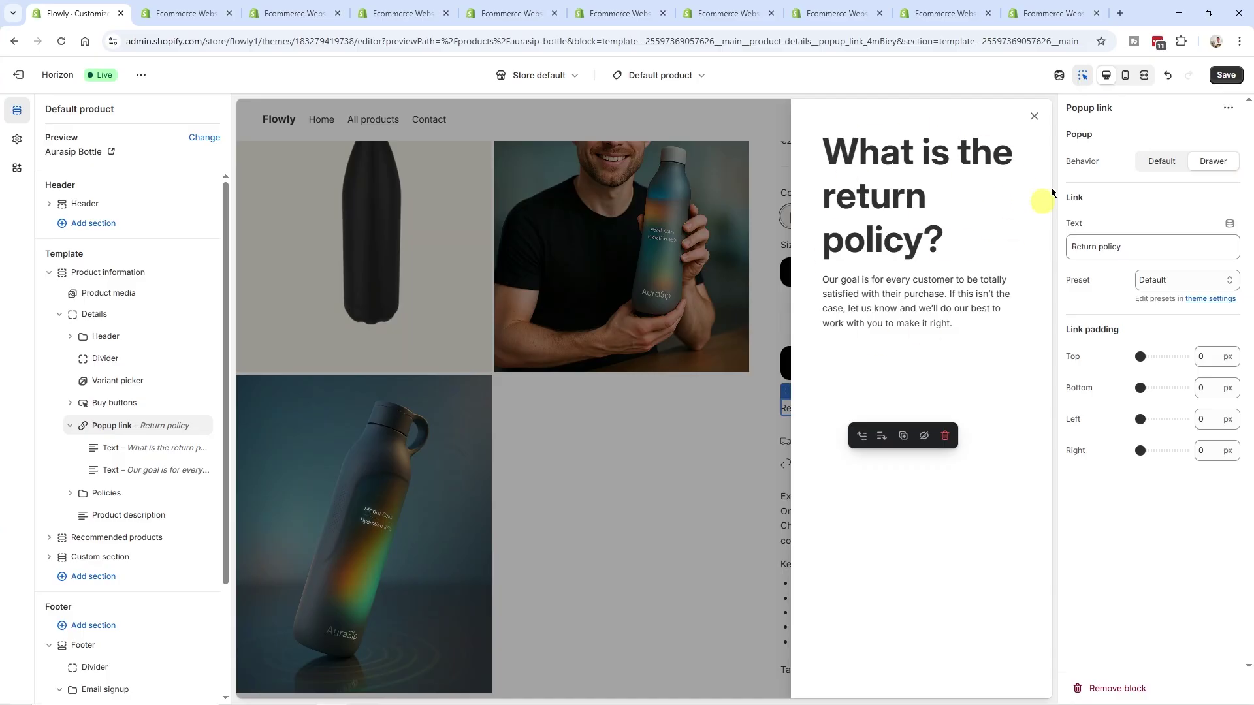
Step: Inspect the popup's heading and body Text blocks, then clear the Add block search
click(132, 447)
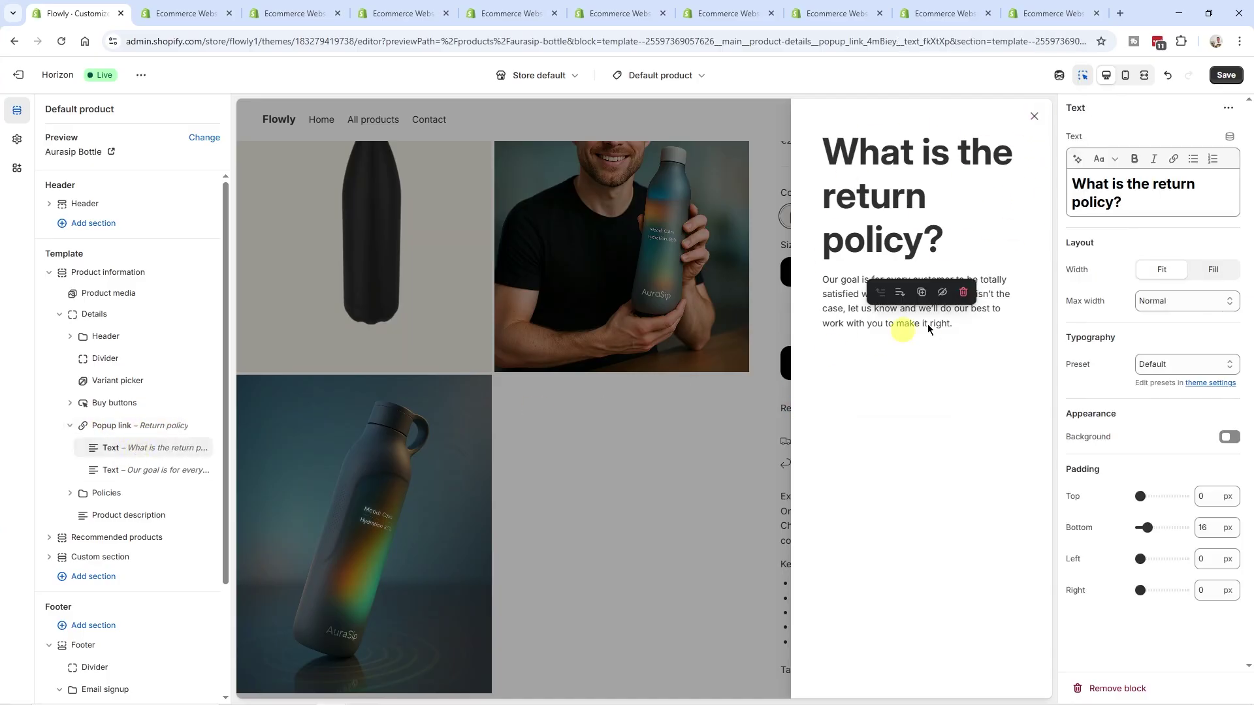
triple_click(1141, 202)
click(145, 468)
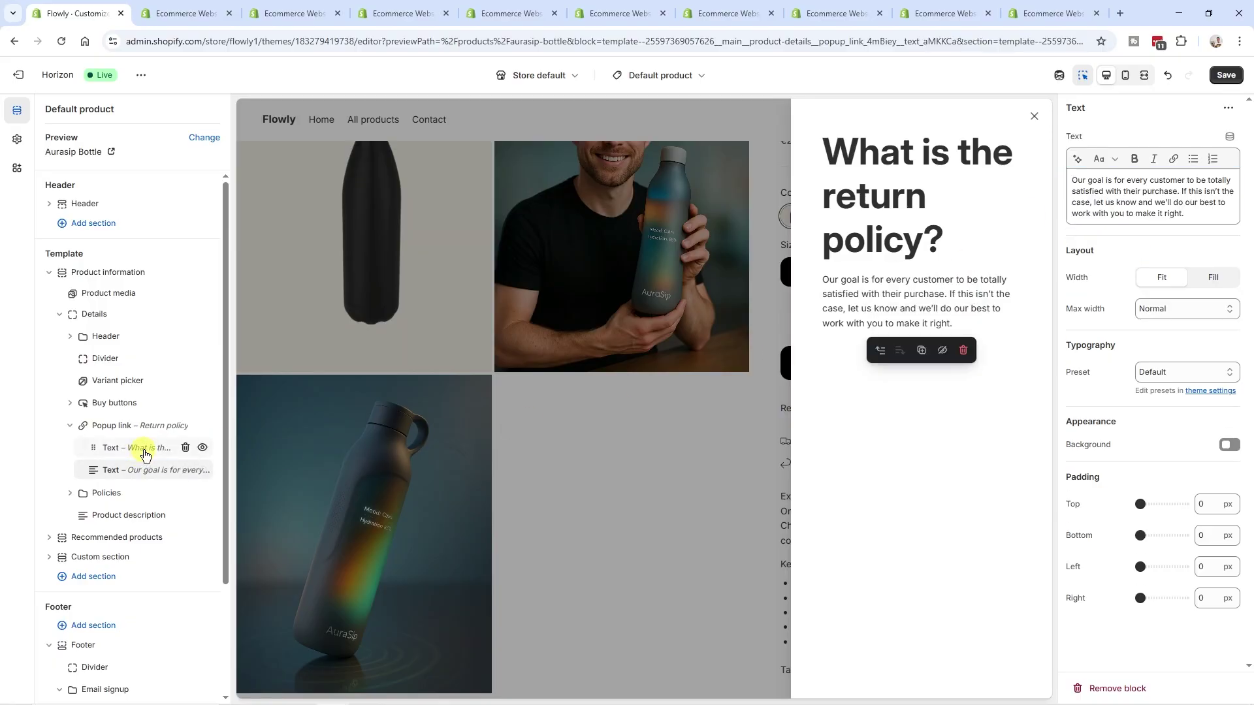
click(150, 437)
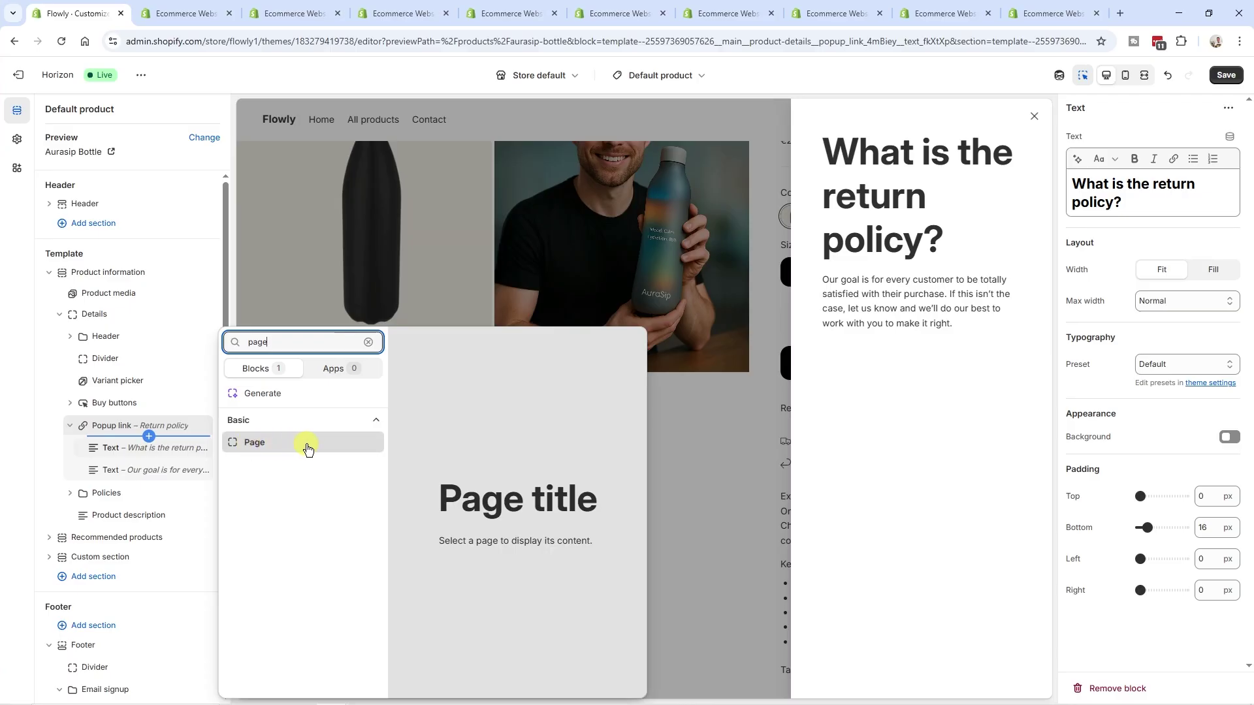
double_click(288, 341)
key(BackSpace)
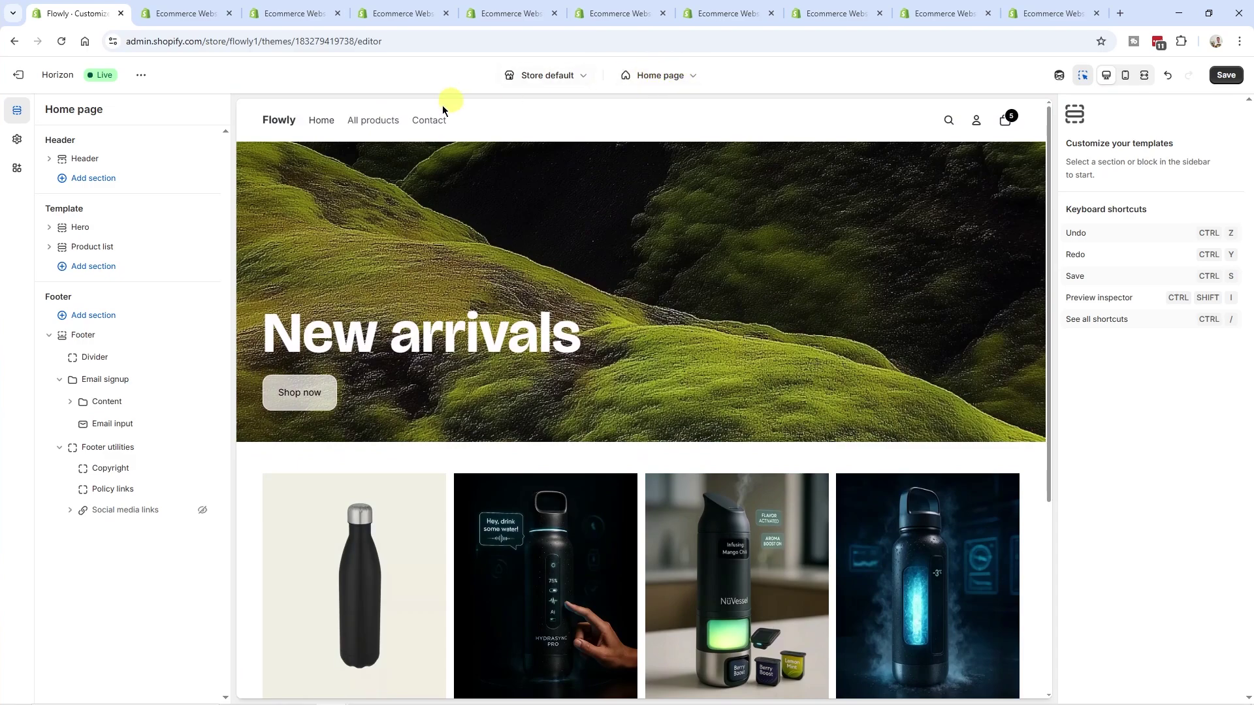
Step: Expand the home page's Product list, then show sorting choices on Horizon's Default collection template
scroll(418, 358, down, 1)
click(97, 248)
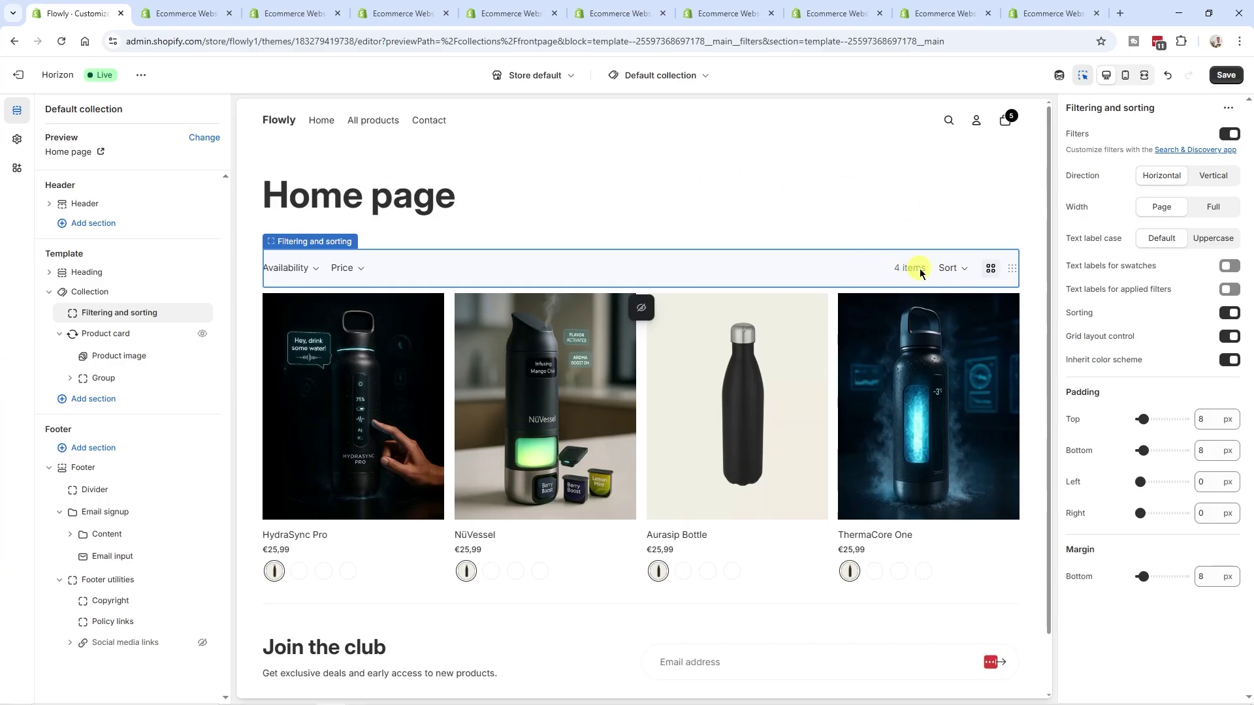
click(960, 268)
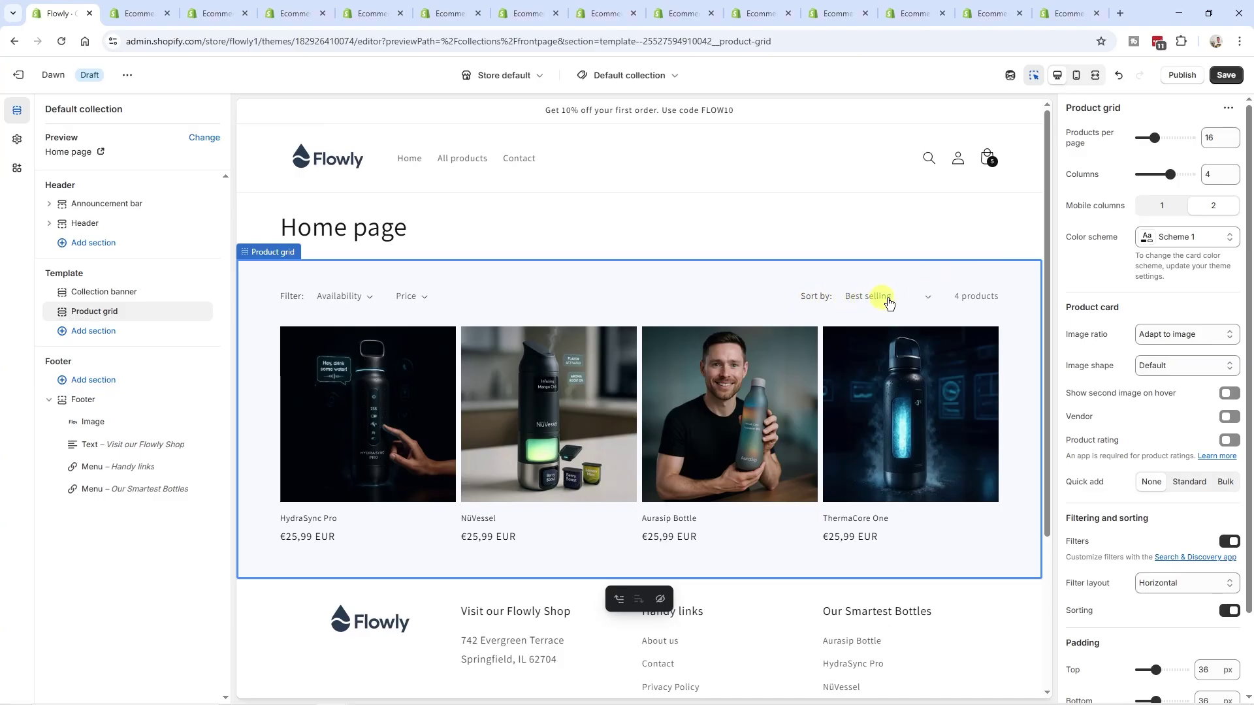
Step: Show the Sort by options on the Dawn collection preview for comparison with Horizon
click(923, 299)
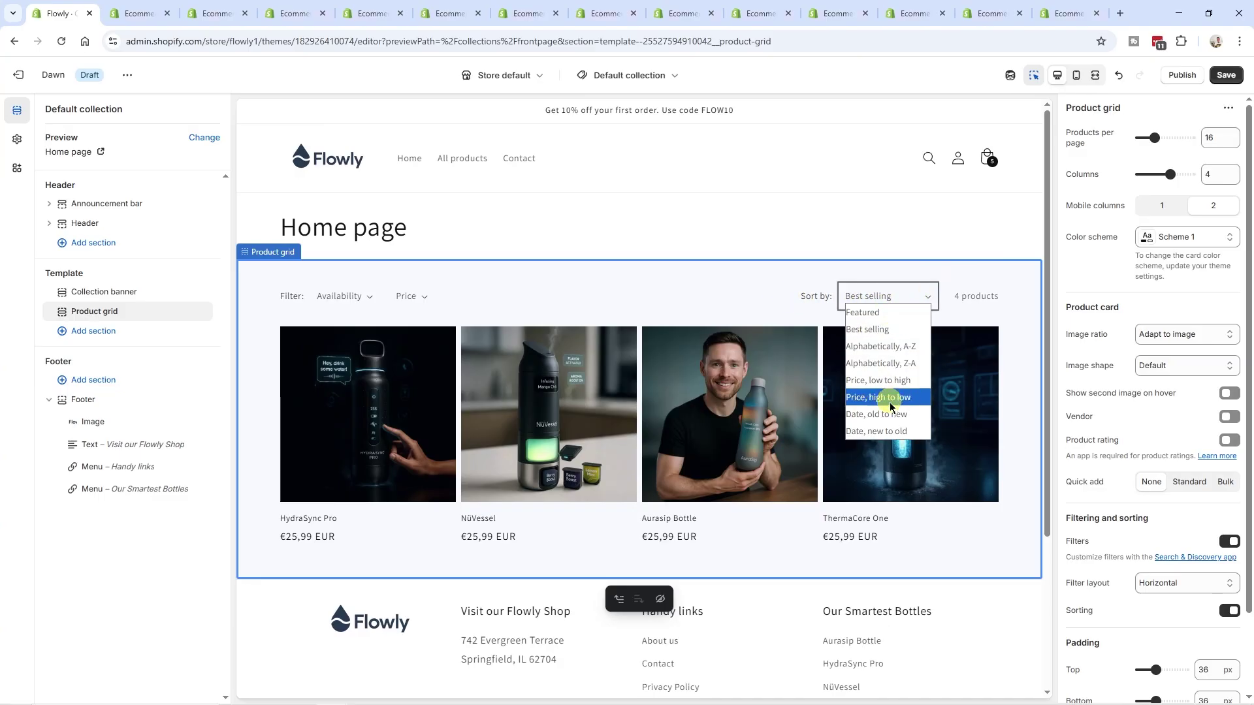